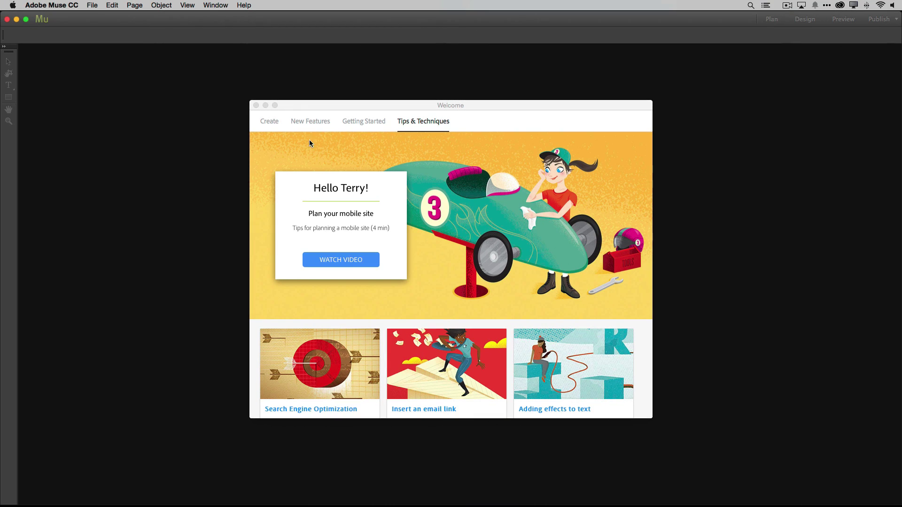
# Create a new desktop site with HiDPI (2x) resolution and 5 columns
pyautogui.click(270, 122)
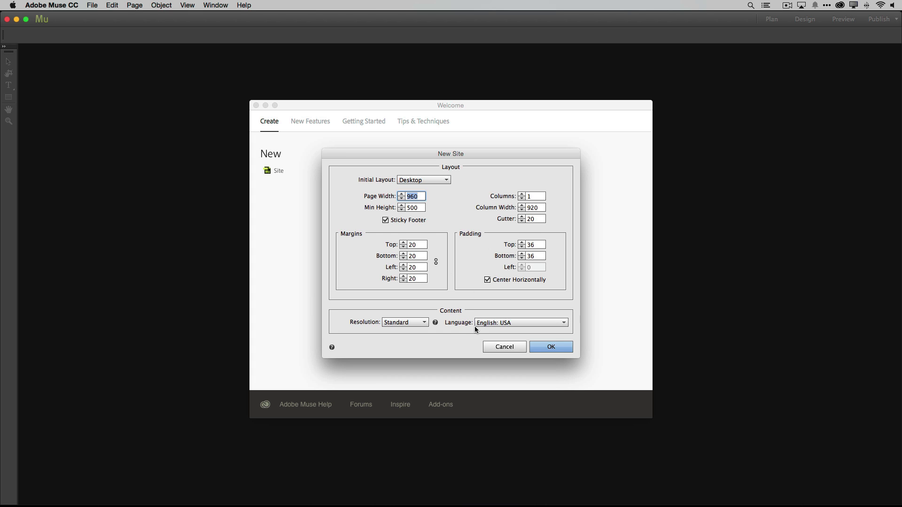
pyautogui.click(425, 324)
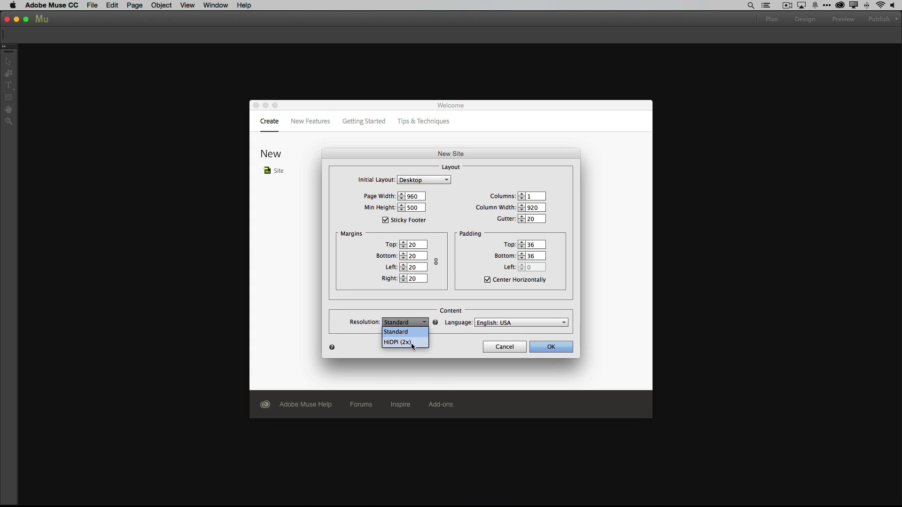
pyautogui.click(412, 343)
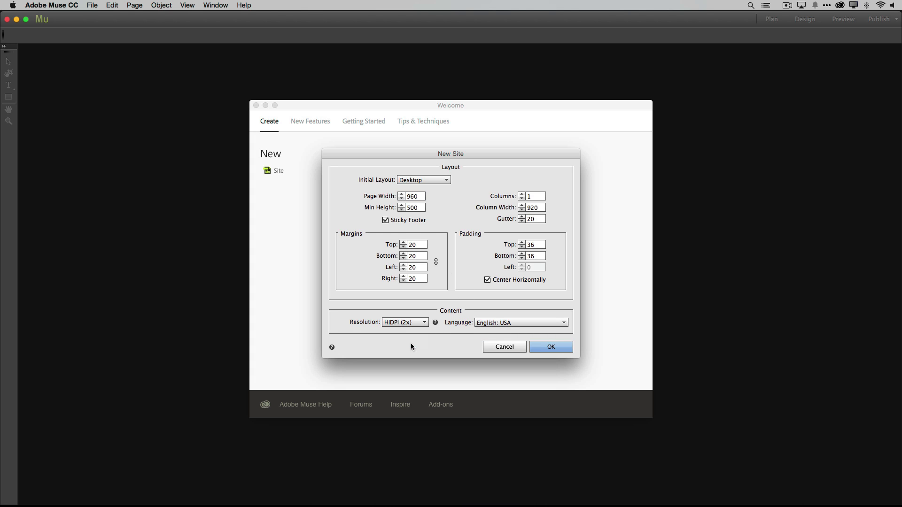
pyautogui.click(521, 194)
pyautogui.click(551, 346)
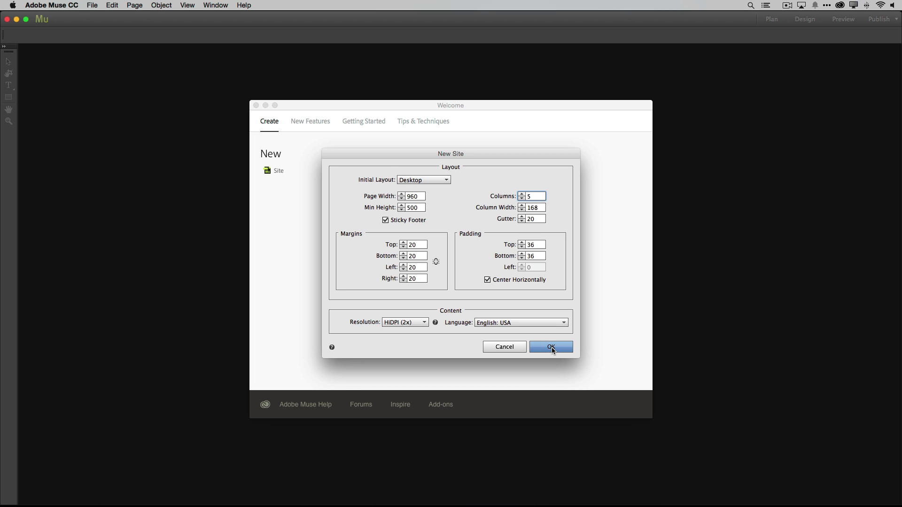
pyautogui.click(551, 348)
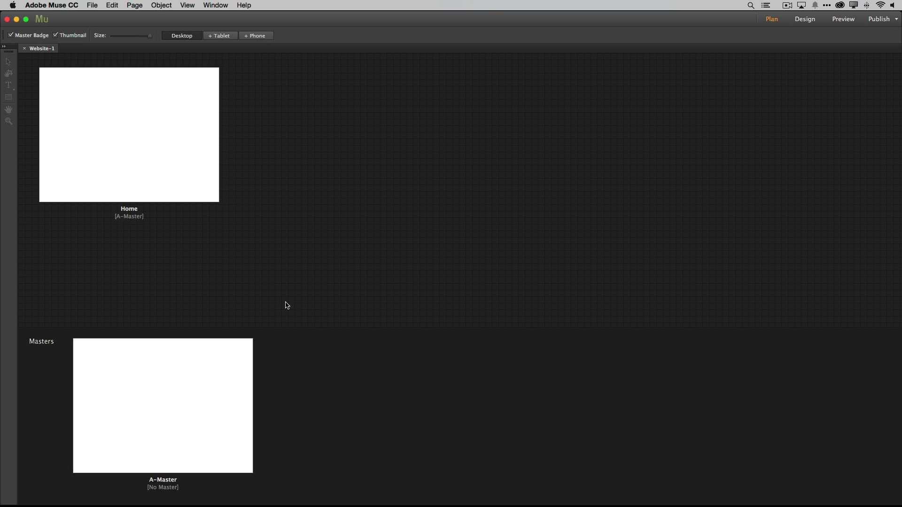
# Add two pages after Home in the site plan, naming them Services and Galleries
pyautogui.click(251, 362)
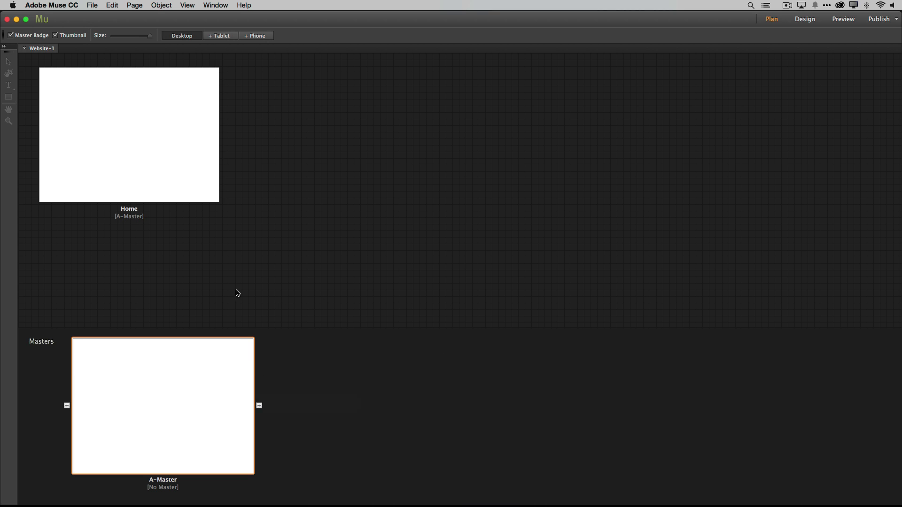
pyautogui.moveTo(224, 134)
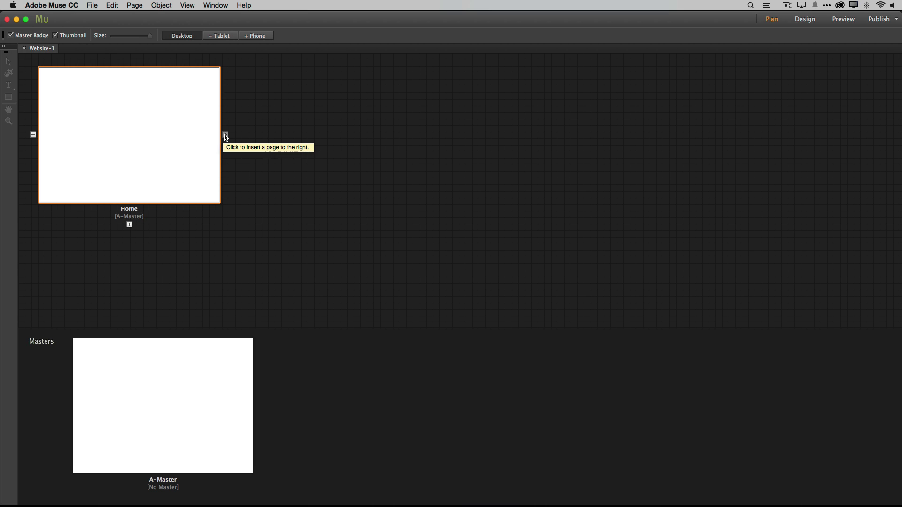
pyautogui.click(225, 135)
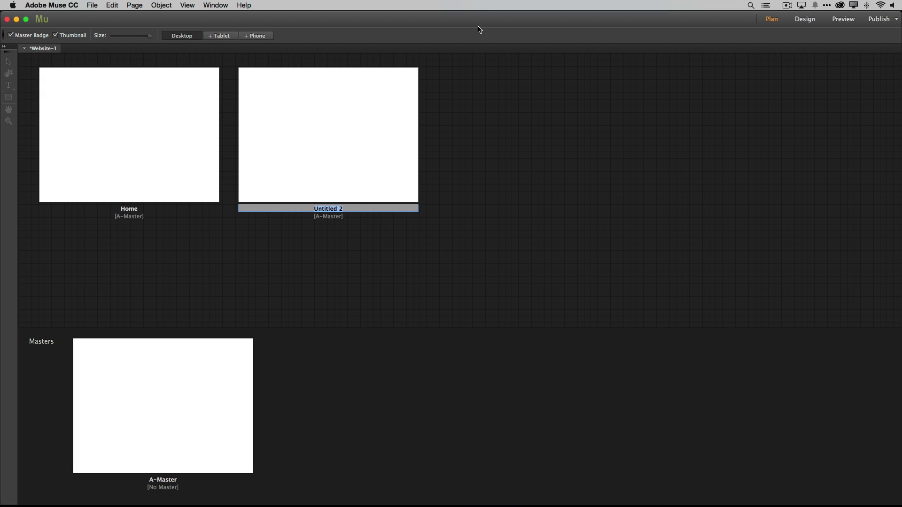
pyautogui.write('Services')
pyautogui.click(425, 135)
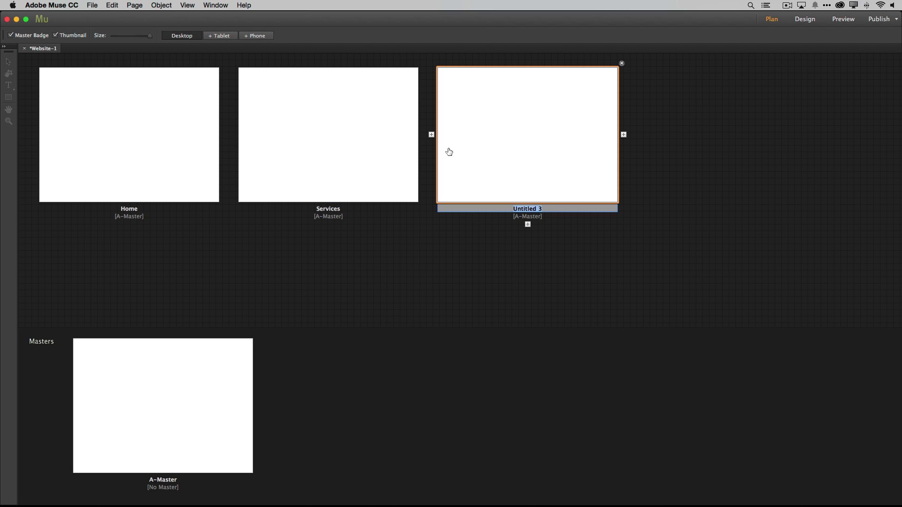
pyautogui.write('Galleries')
pyautogui.click(439, 258)
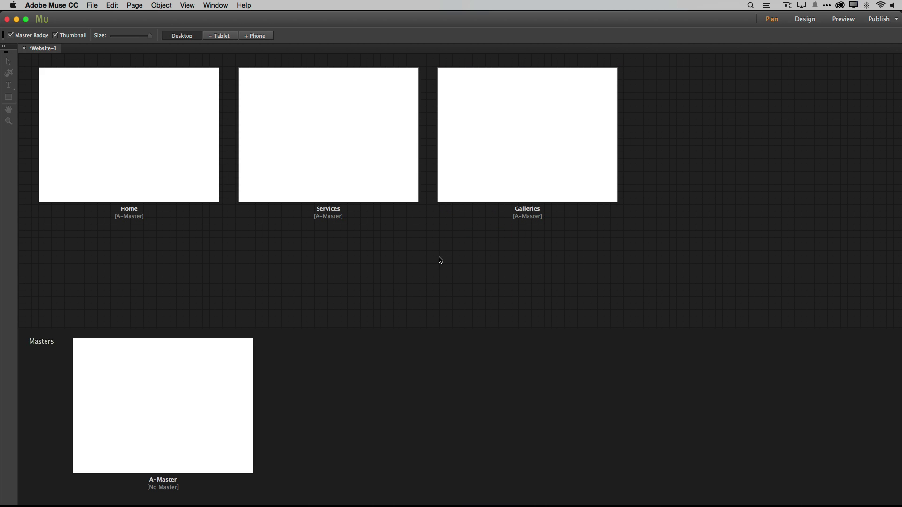
# On the A-Master page, draw a full-width header rectangle about 1160 by 78 and fill it with dark blue (RGB 27, 20, 100)
pyautogui.doubleClick(194, 377)
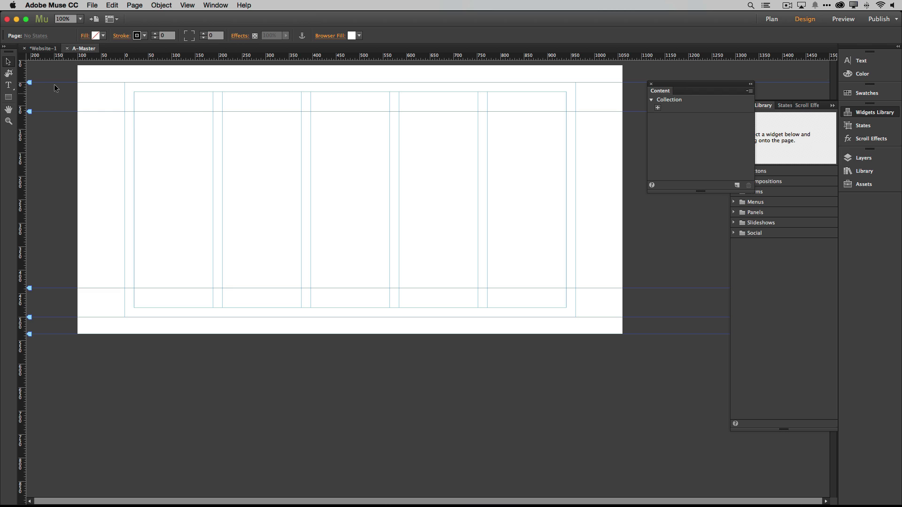
pyautogui.click(8, 97)
pyautogui.moveTo(76, 64); pyautogui.dragTo(621, 101)
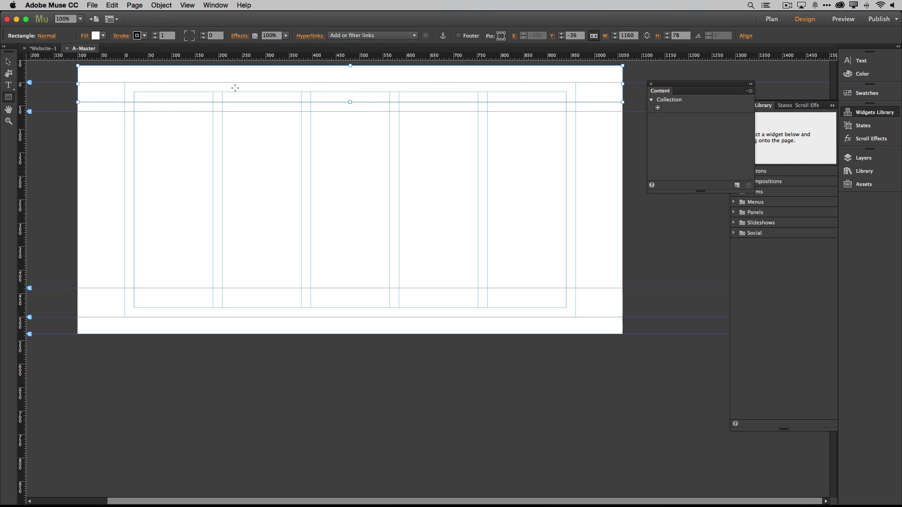
pyautogui.click(103, 36)
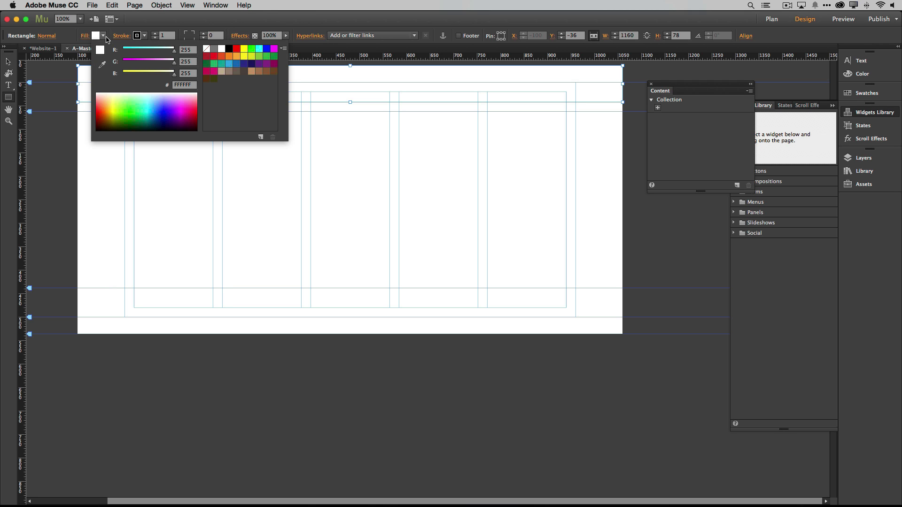
pyautogui.click(251, 64)
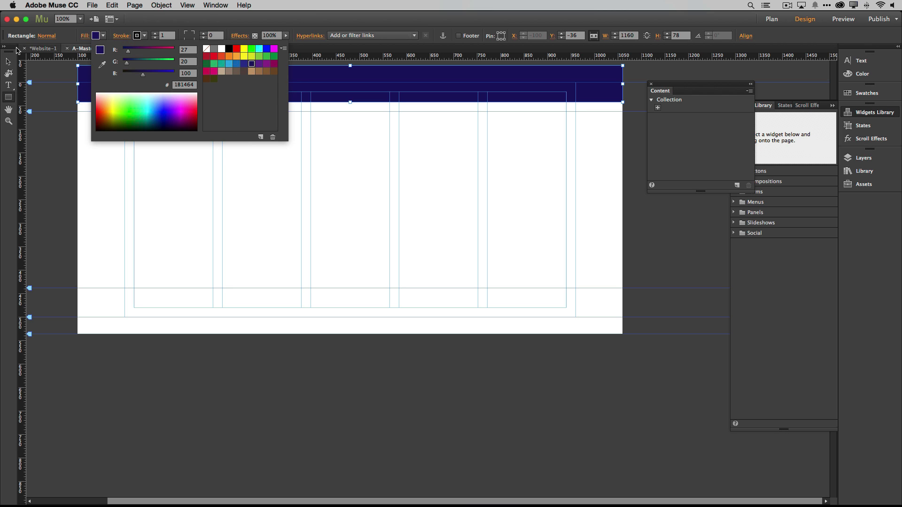
pyautogui.click(10, 65)
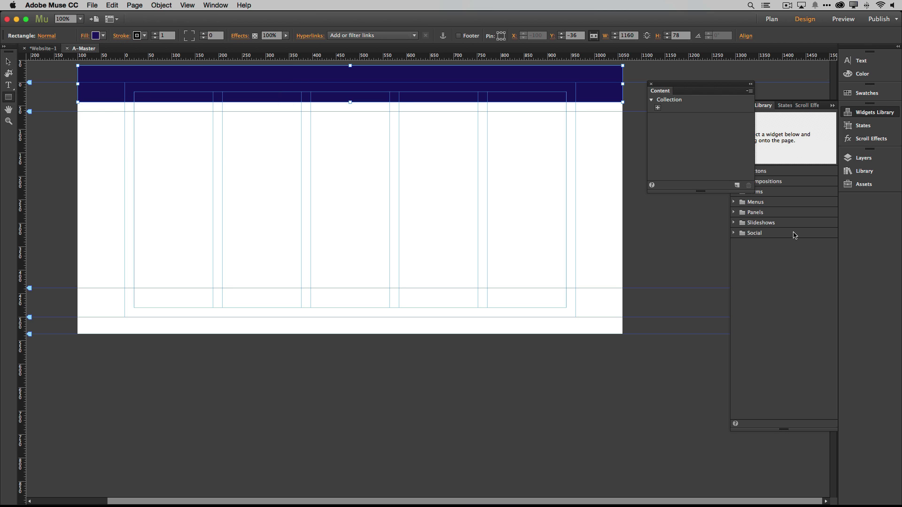
# Place the TWP Logo library item at the left end of the blue header, scaled to about 94 by 68
pyautogui.click(782, 267)
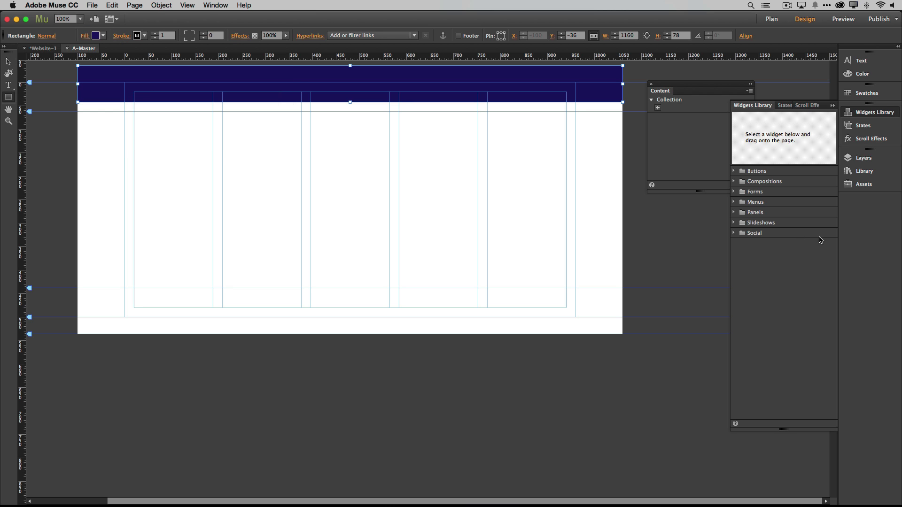
pyautogui.click(858, 172)
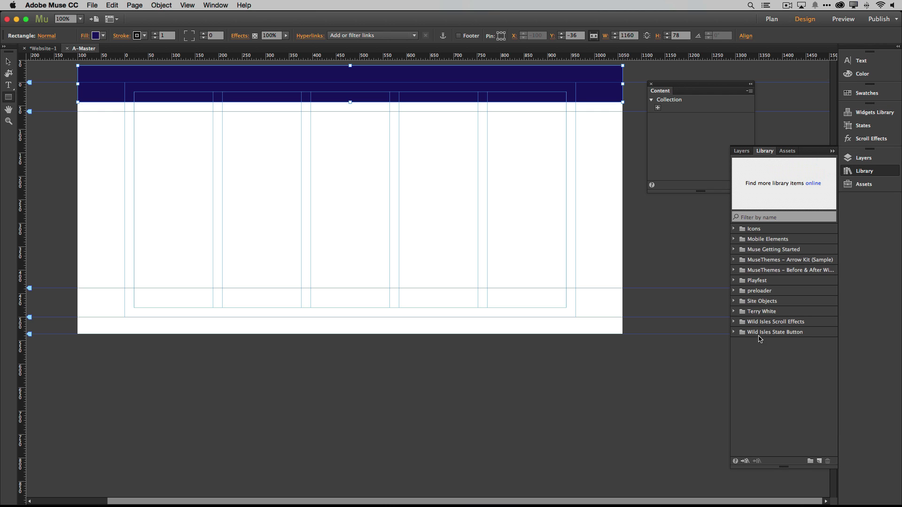
pyautogui.click(734, 312)
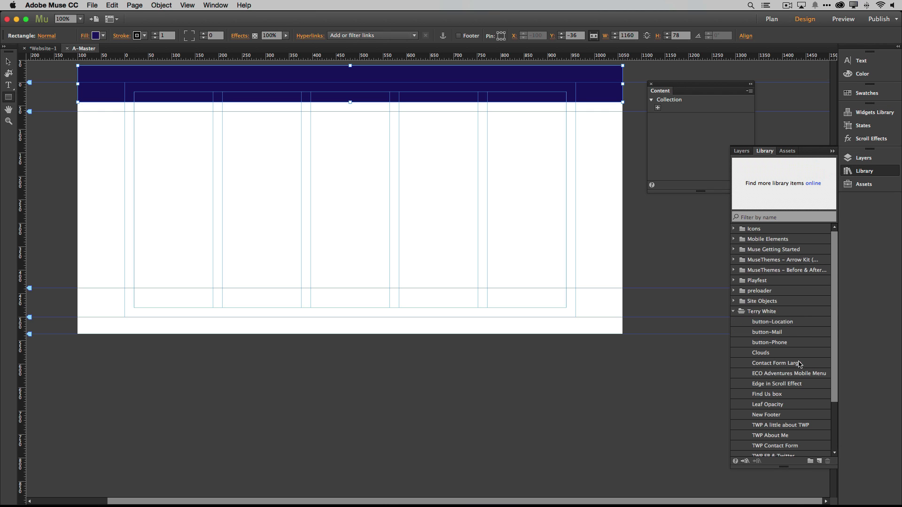
pyautogui.scroll(-3, 791, 423)
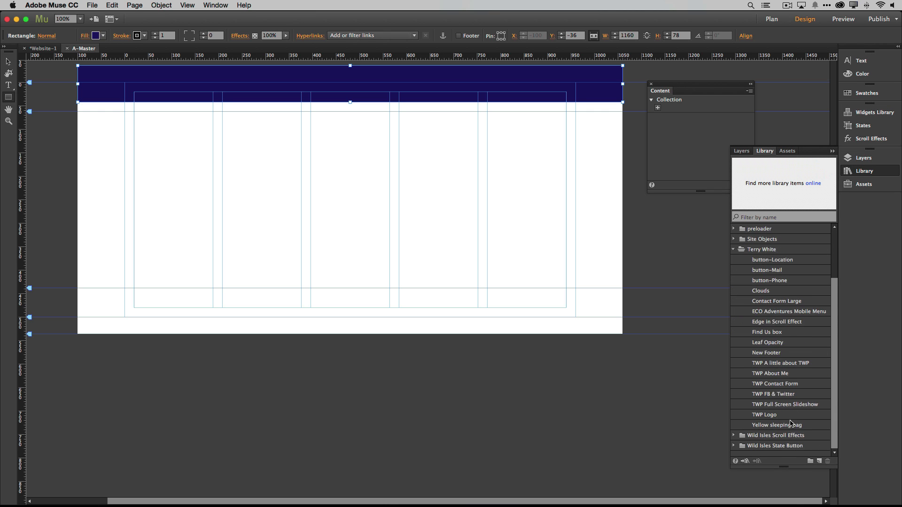
pyautogui.moveTo(774, 418); pyautogui.dragTo(131, 80)
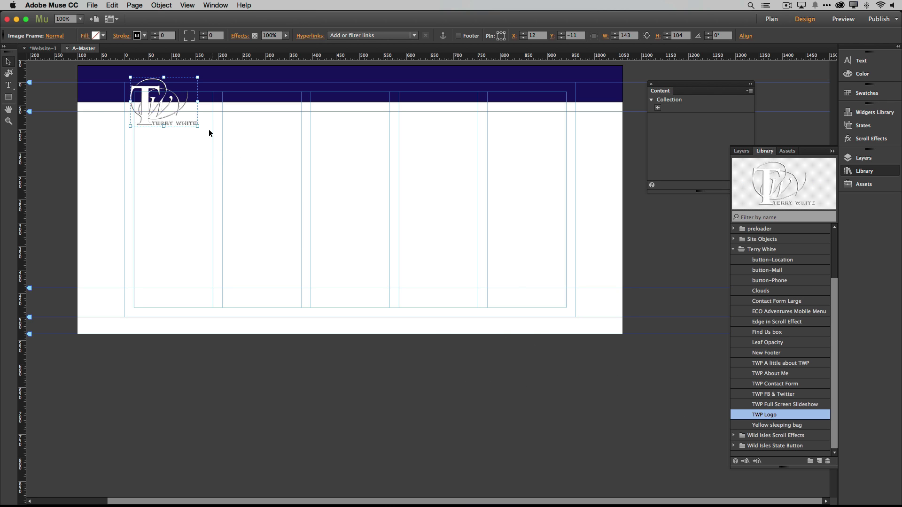
pyautogui.moveTo(147, 114)
pyautogui.mouseDown()
pyautogui.moveTo(120, 104)
pyautogui.moveTo(160, 110)
pyautogui.moveTo(144, 100)
pyautogui.mouseUp()
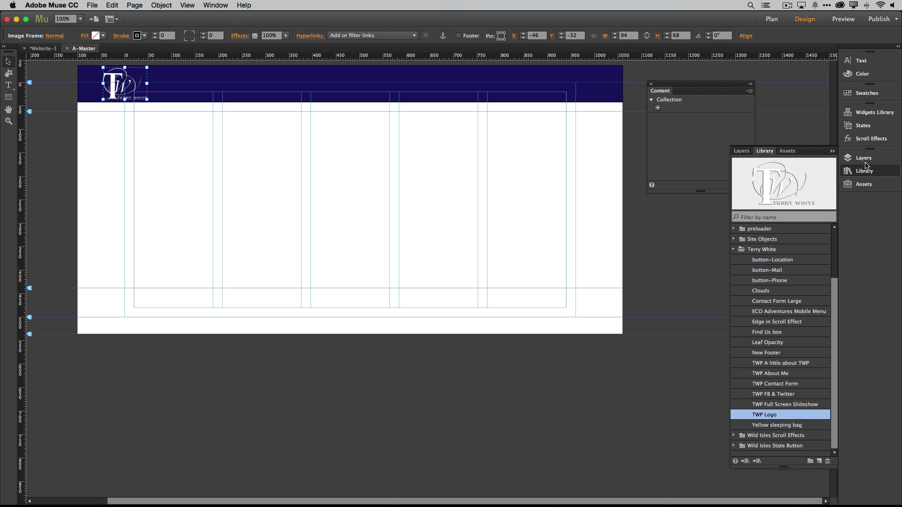
# Add a Horizontal menu widget to the right part of the header, positioned at about X 514, Y -17
pyautogui.click(867, 113)
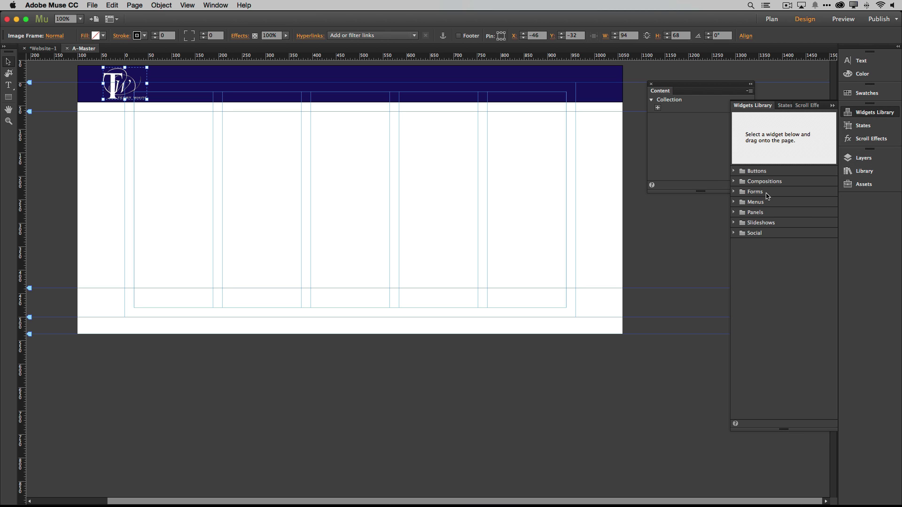
pyautogui.click(759, 202)
pyautogui.click(734, 202)
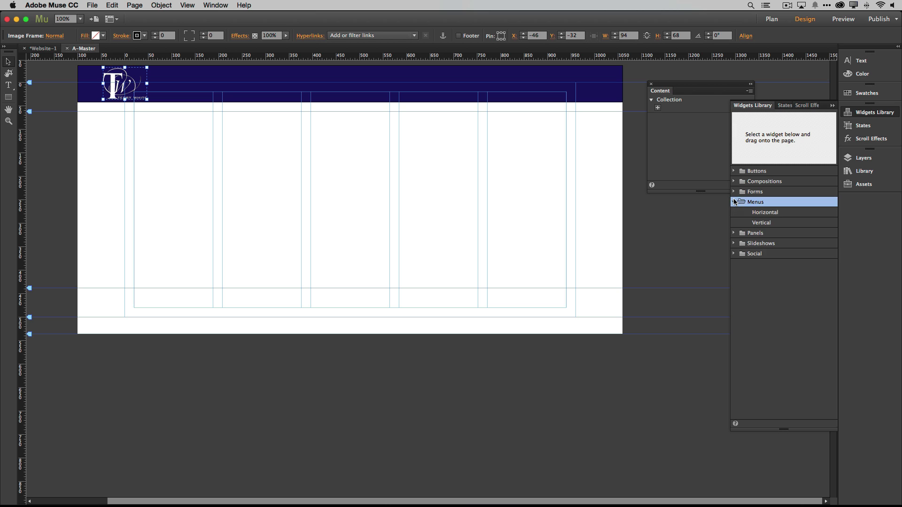
pyautogui.click(770, 214)
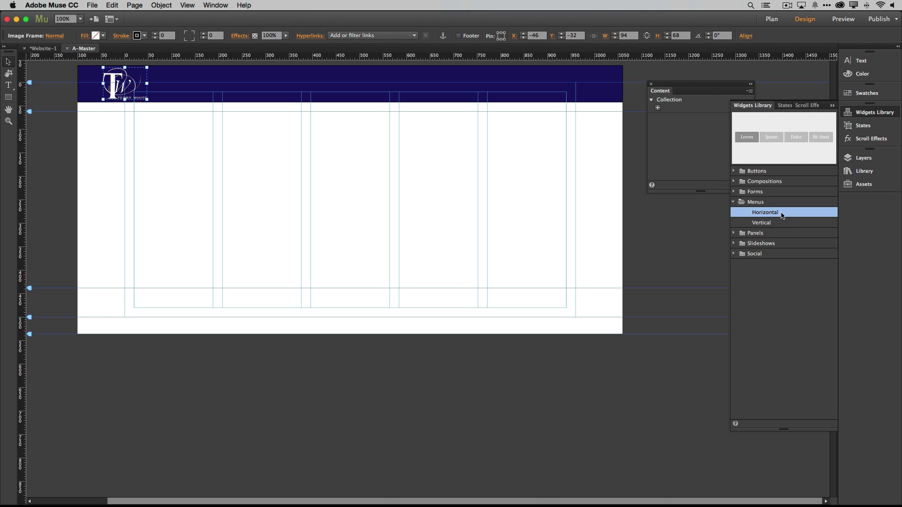
pyautogui.moveTo(783, 215); pyautogui.dragTo(409, 97)
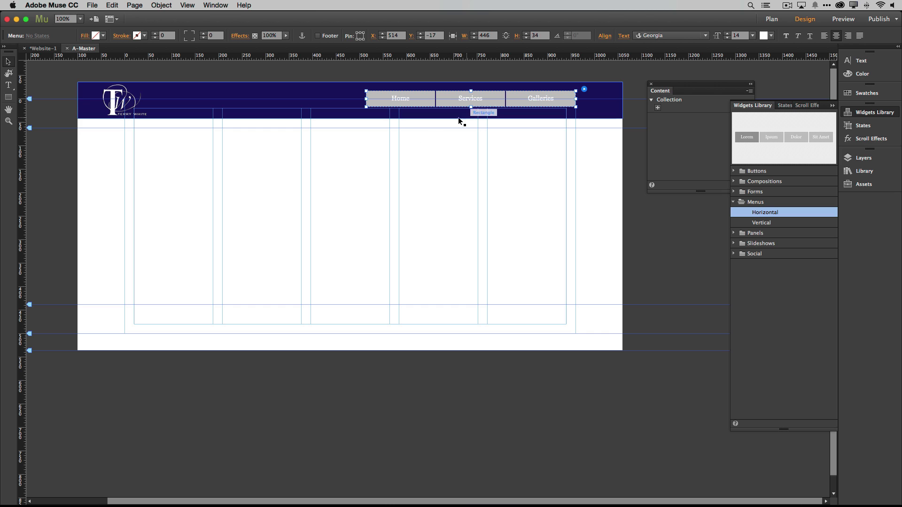
pyautogui.click(373, 168)
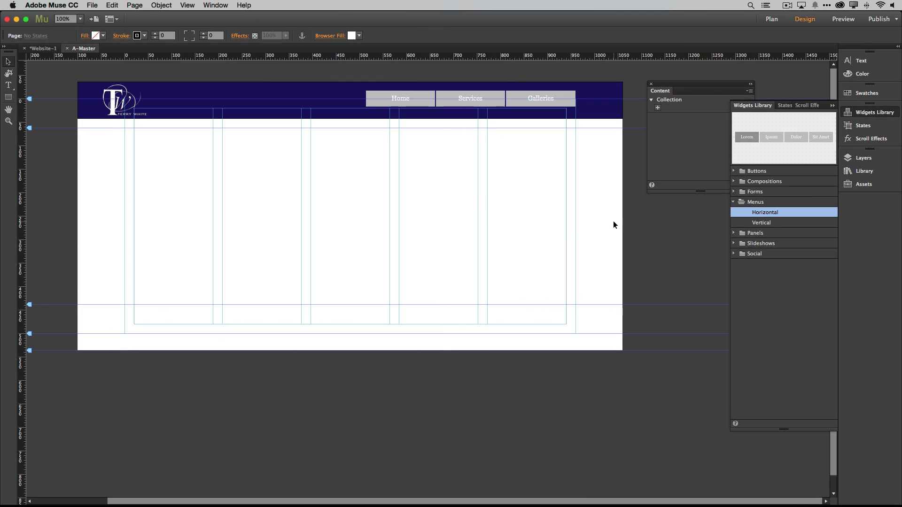
# Rename Layer 1 of the master page to Navigation
pyautogui.click(853, 160)
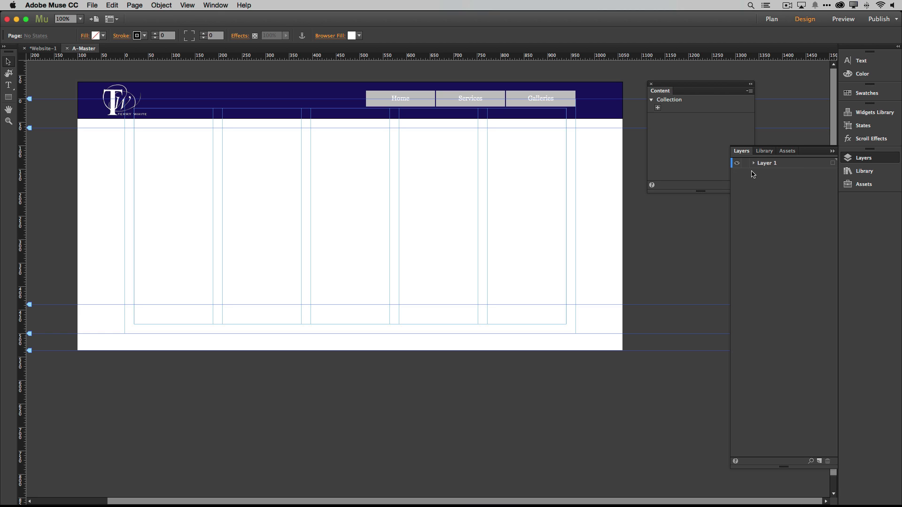
pyautogui.doubleClick(767, 164)
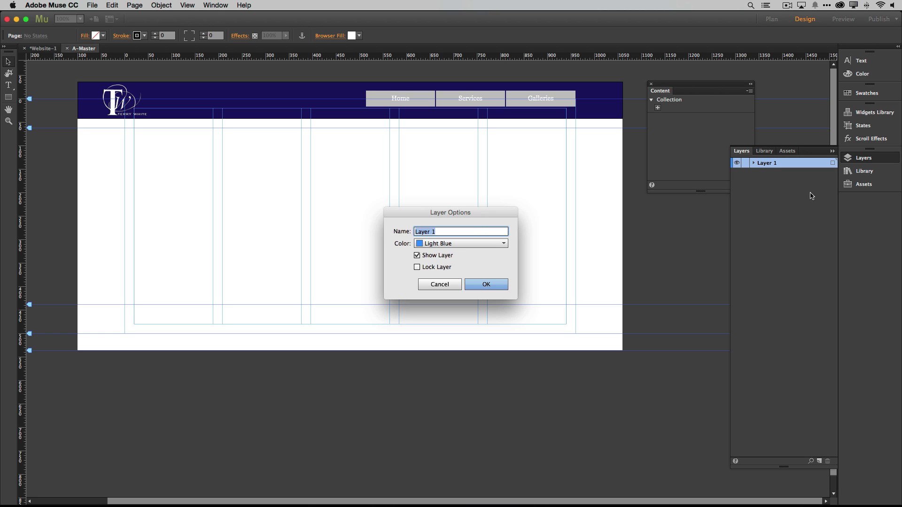
pyautogui.write('Navigation')
pyautogui.press('Return')
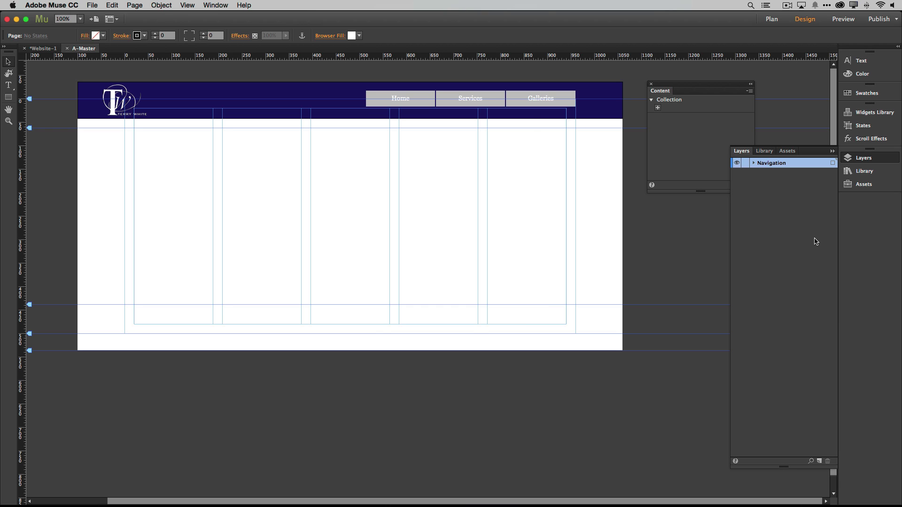
# Add a new layer named Slideshows and move it below the Navigation layer
pyautogui.click(820, 462)
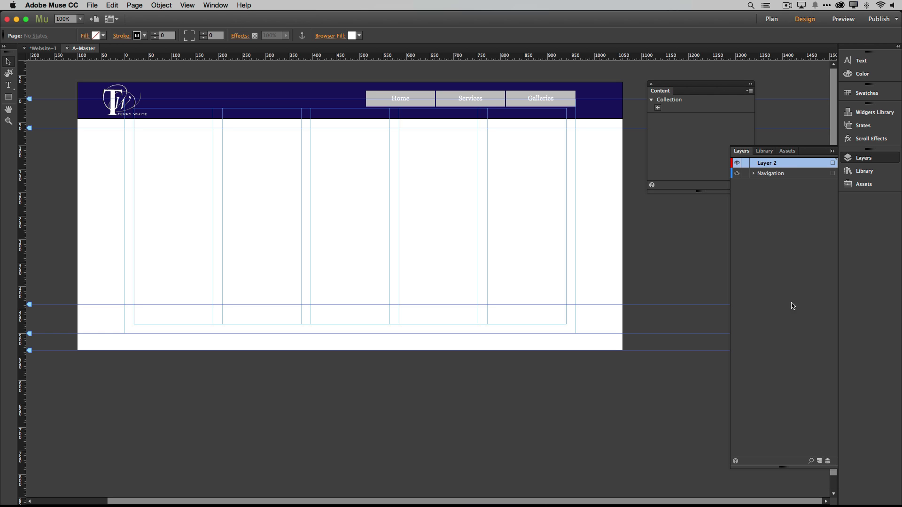
pyautogui.doubleClick(765, 164)
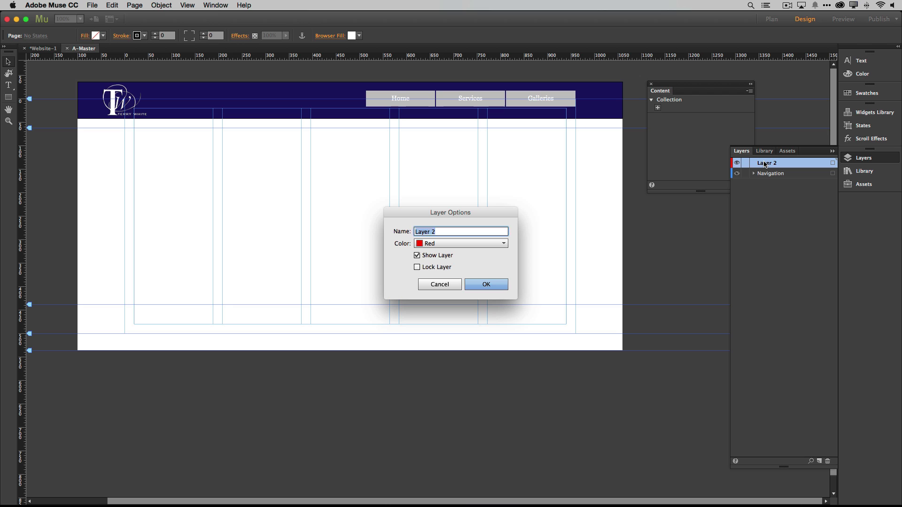
pyautogui.write('Slideshows')
pyautogui.press('Return')
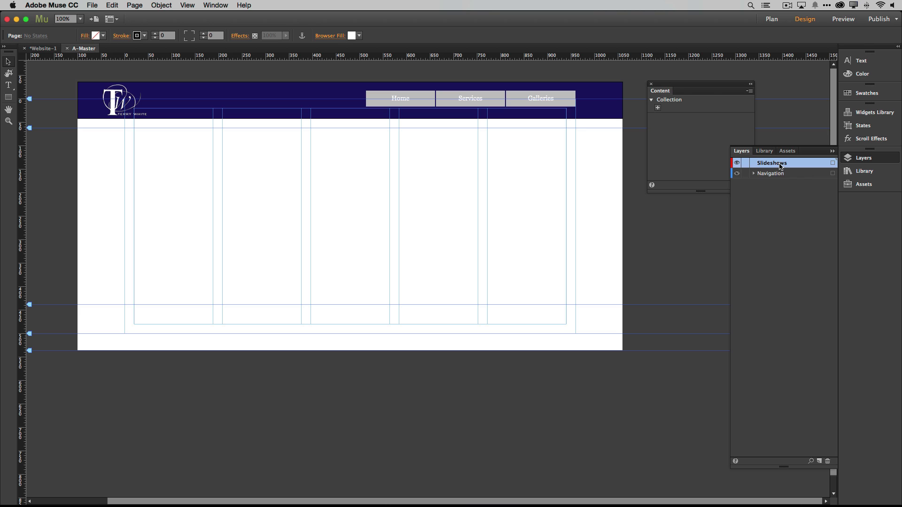
pyautogui.moveTo(780, 165); pyautogui.dragTo(779, 183)
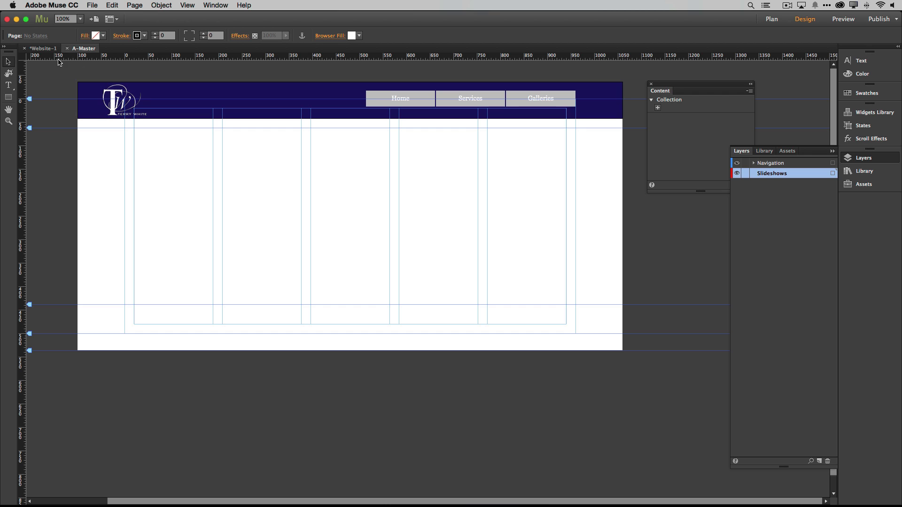
# Close the master page and place a Fullscreen slideshow widget on the Home page
pyautogui.press('super+w')
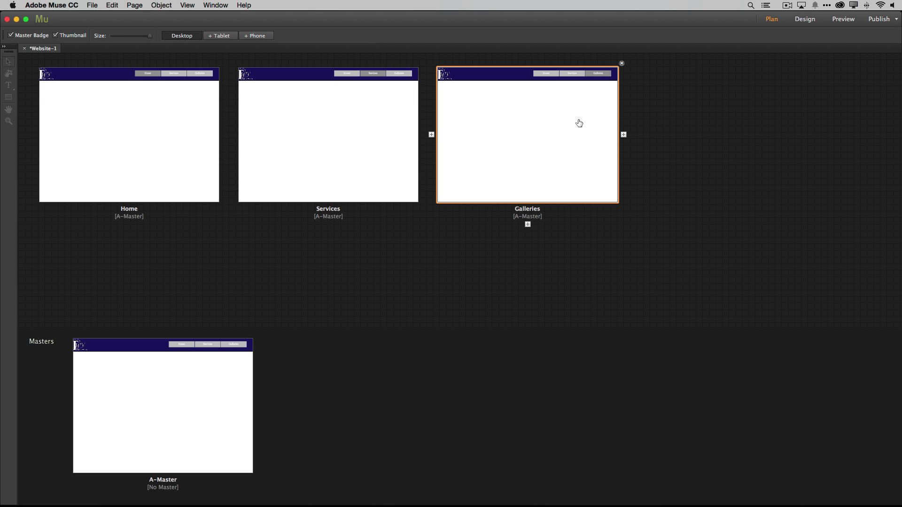
pyautogui.doubleClick(165, 161)
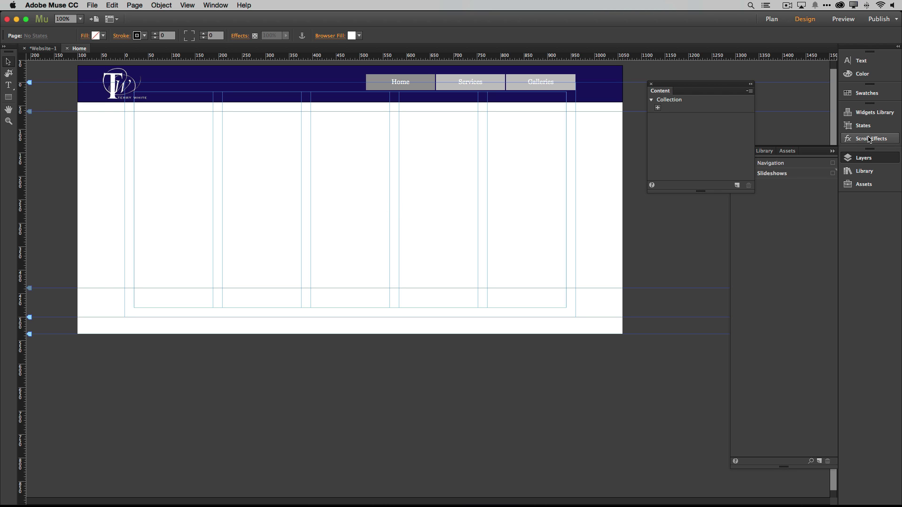
pyautogui.click(872, 112)
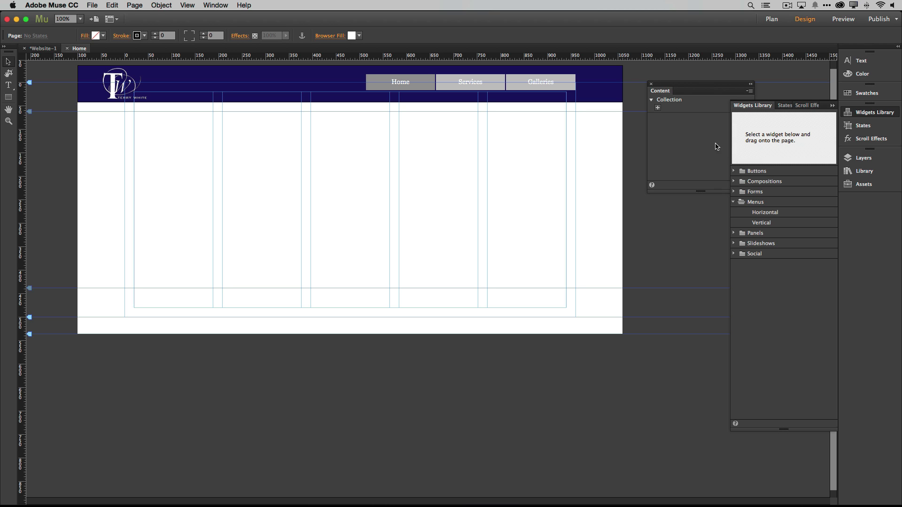
pyautogui.moveTo(653, 87); pyautogui.dragTo(866, 205)
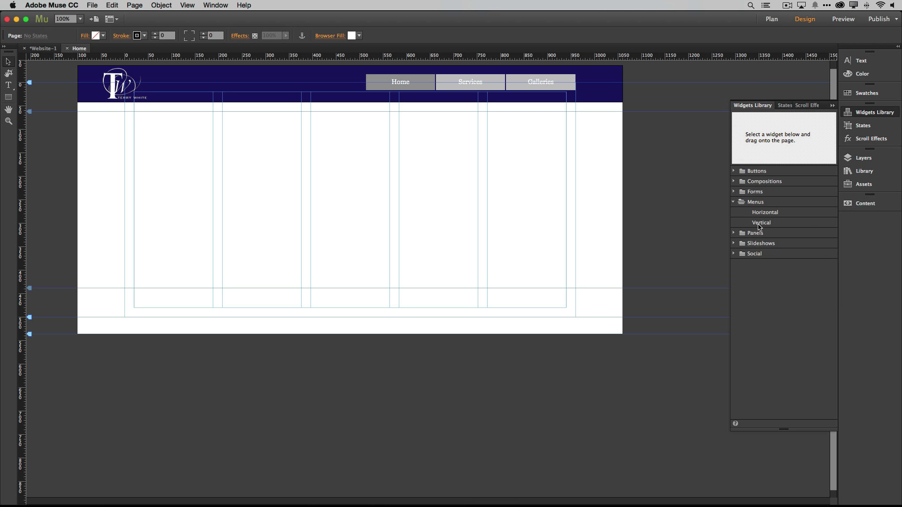
pyautogui.click(735, 202)
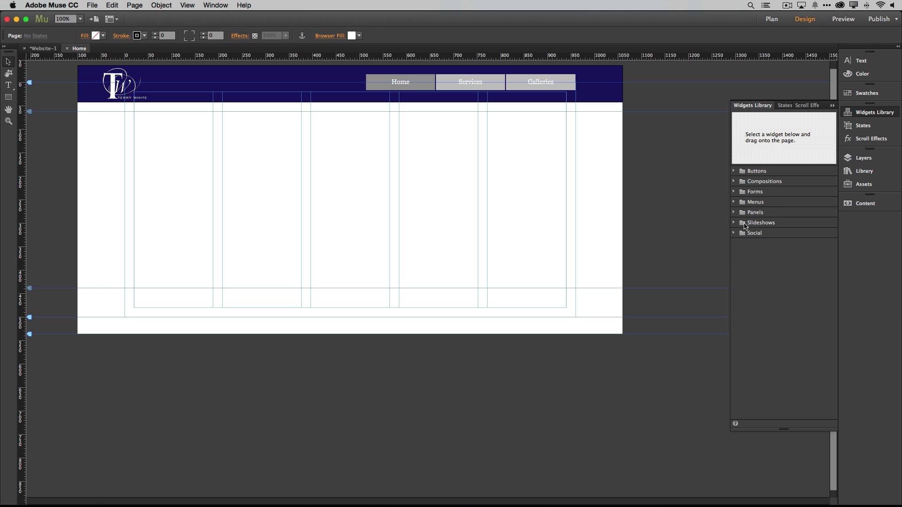
pyautogui.click(734, 223)
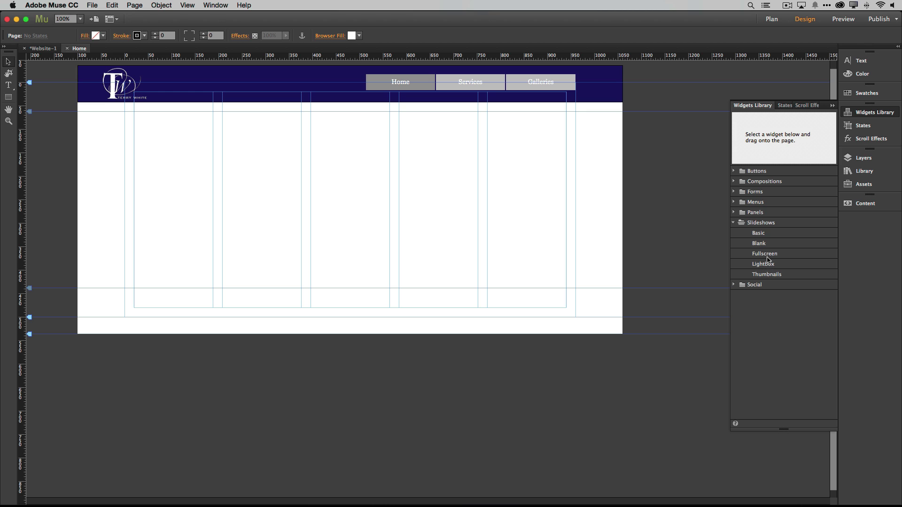
pyautogui.moveTo(765, 255); pyautogui.dragTo(480, 234)
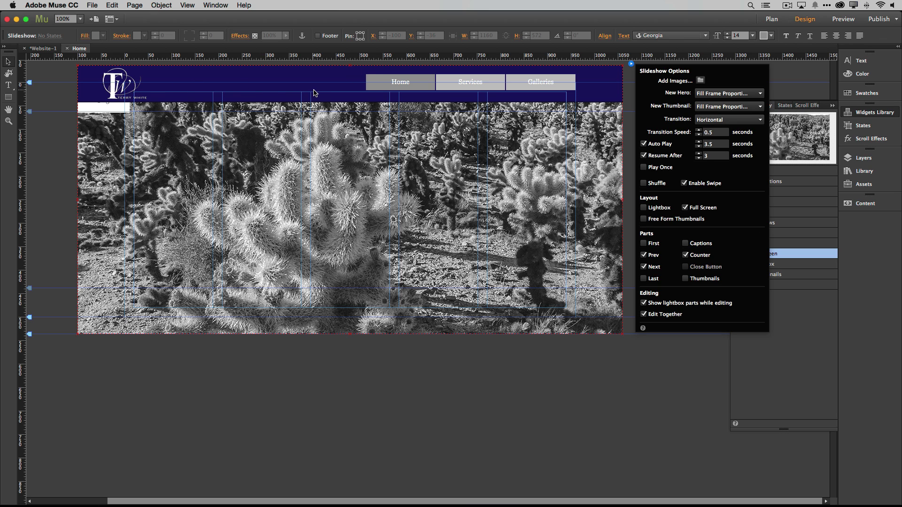
# Hide the Navigation layer and turn off the Counter part of the slideshow
pyautogui.click(864, 158)
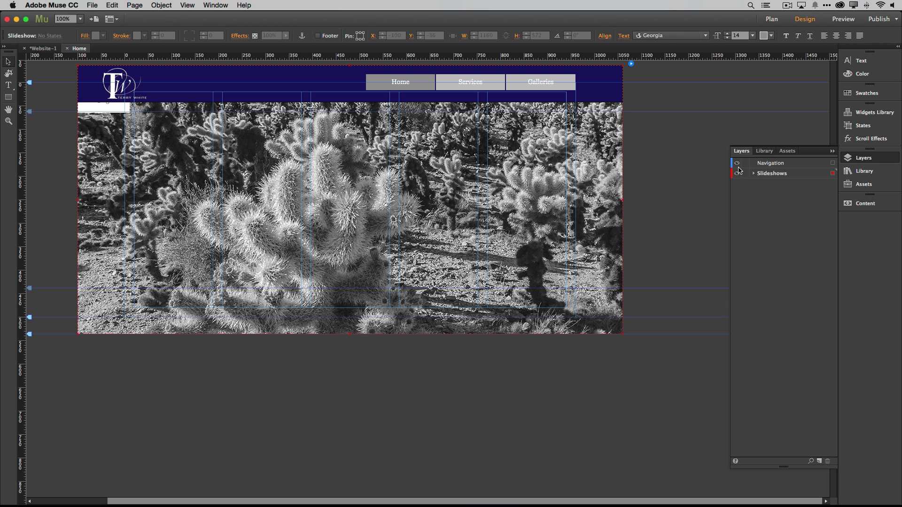
pyautogui.click(738, 164)
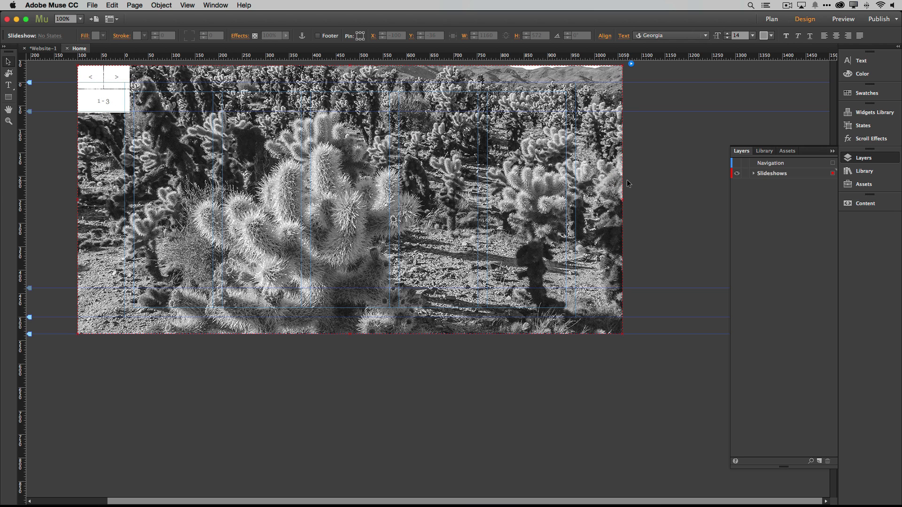
pyautogui.click(632, 63)
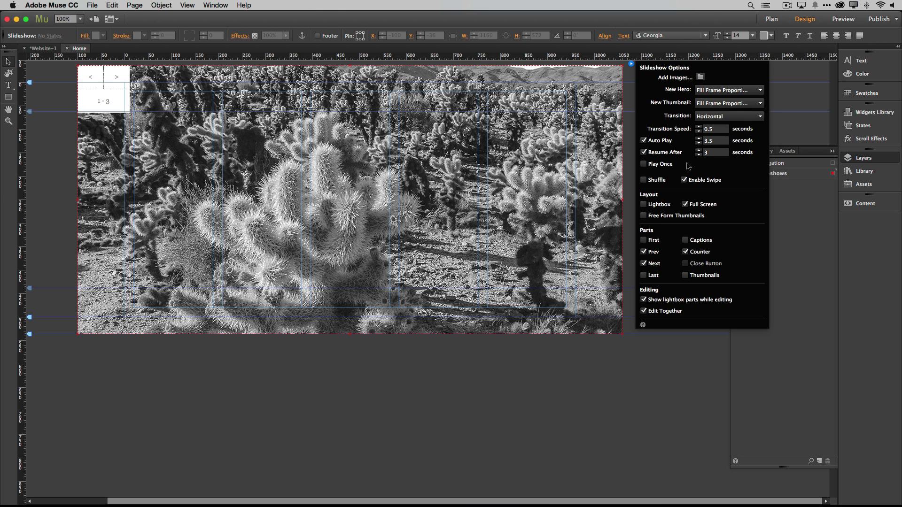
pyautogui.click(686, 253)
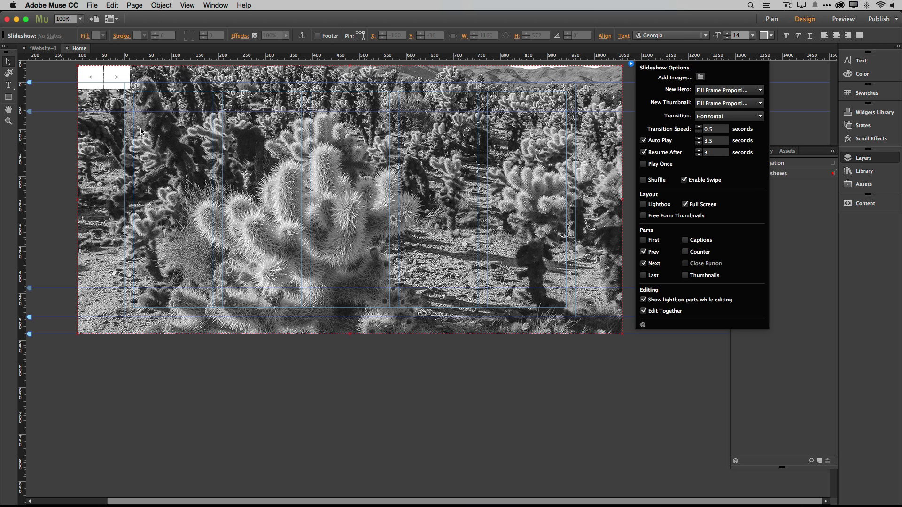
# Move the slideshow's Previous button to about X -99, Y 372 and its Next button to about X 1005, Y 372
pyautogui.click(92, 75)
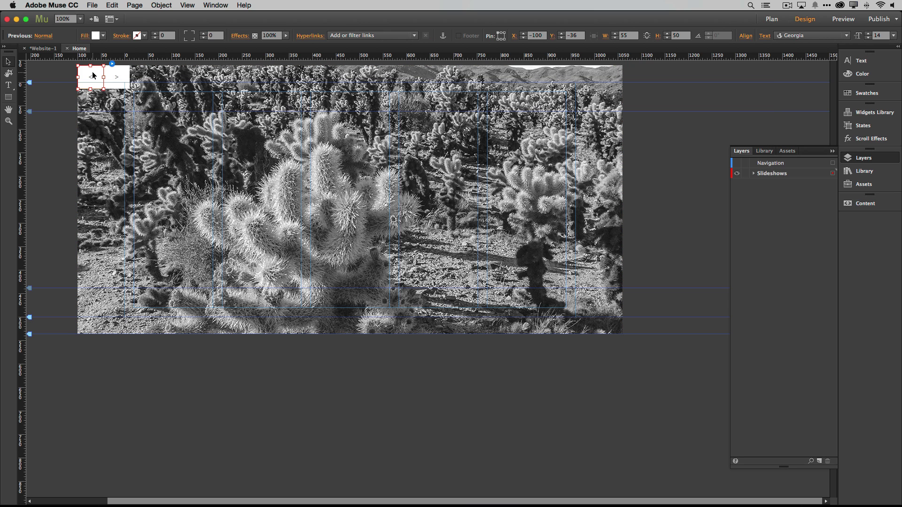
pyautogui.moveTo(94, 76); pyautogui.dragTo(94, 268)
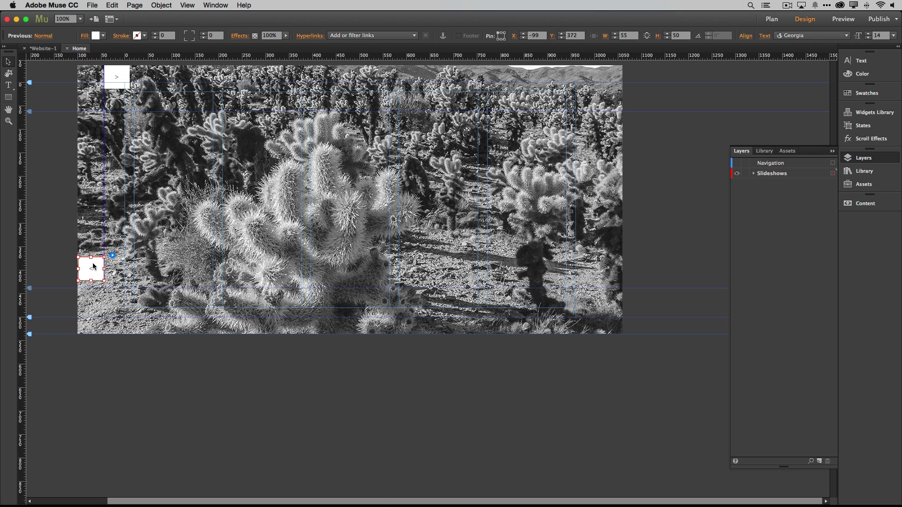
pyautogui.click(122, 72)
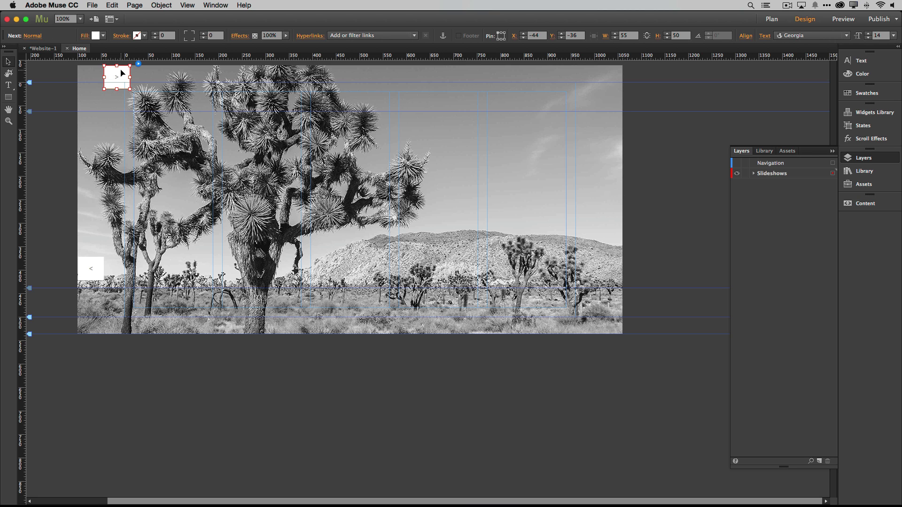
pyautogui.moveTo(122, 72); pyautogui.dragTo(599, 266)
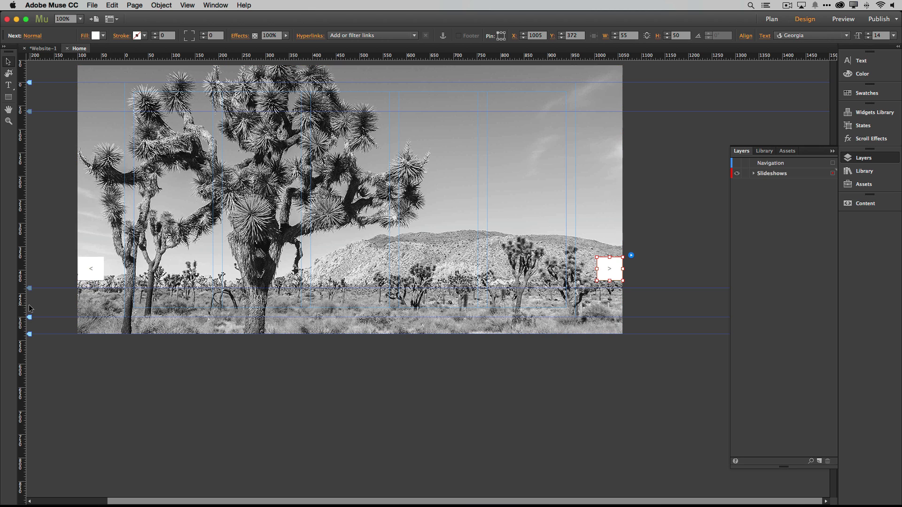
# Reduce the opacity of the slideshow's Previous and Next buttons together to about 36%
pyautogui.click(102, 268)
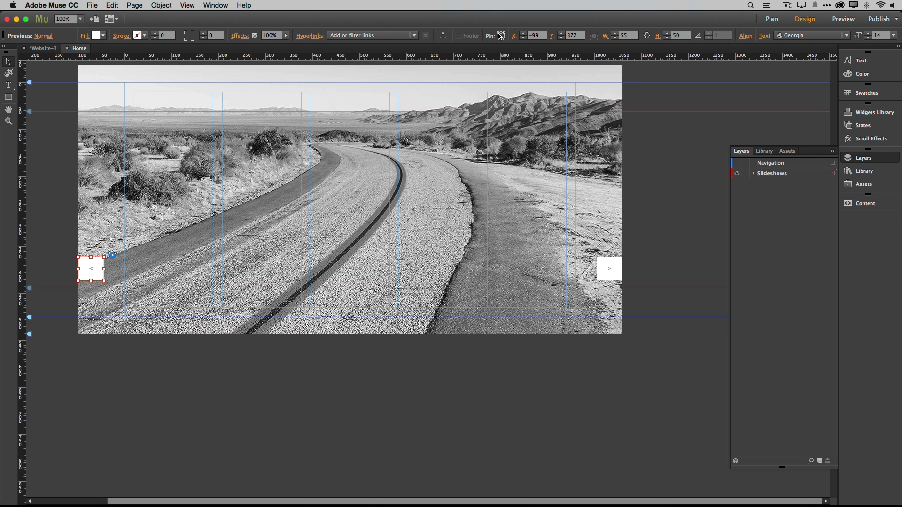
pyautogui.click(606, 262)
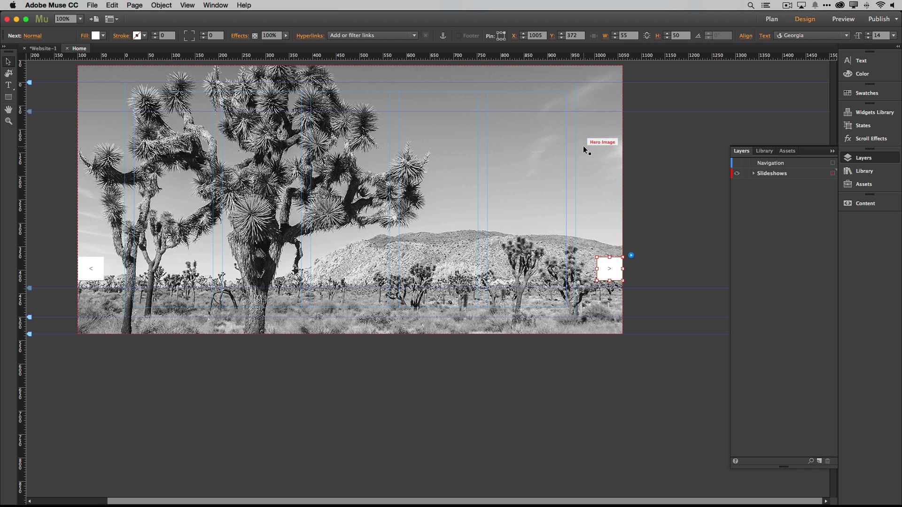
pyautogui.click(93, 263)
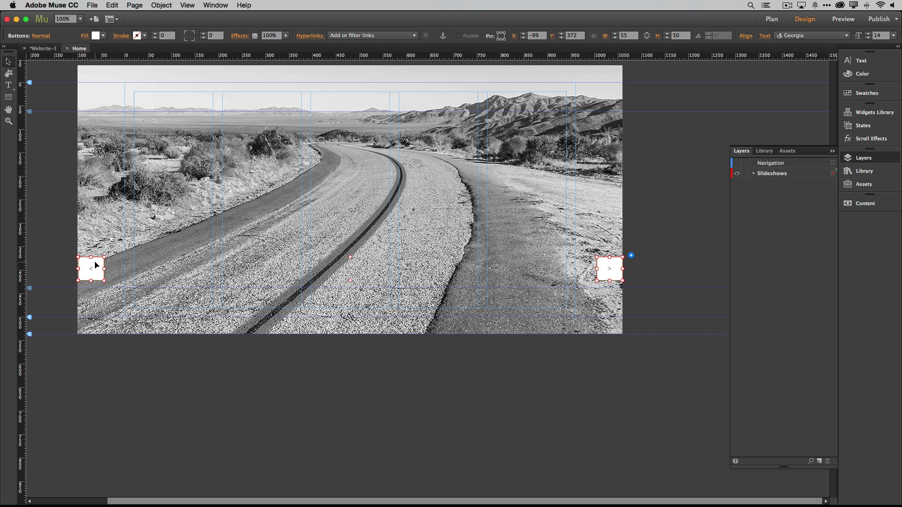
pyautogui.click(103, 36)
pyautogui.click(286, 37)
pyautogui.moveTo(285, 49); pyautogui.dragTo(258, 48)
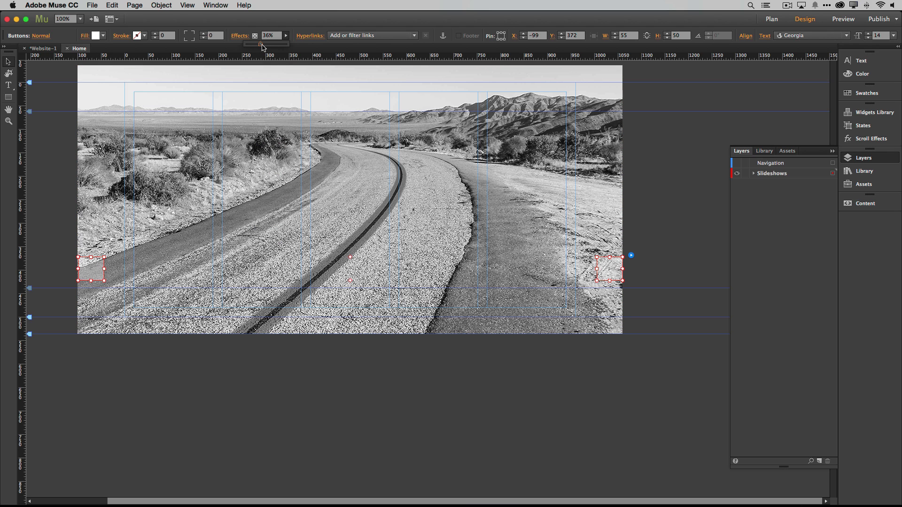
# Add all the images in the NAIS Photos folder, from _TLW3147.jpg to _TLW2969.jpg, to the slideshow
pyautogui.click(509, 140)
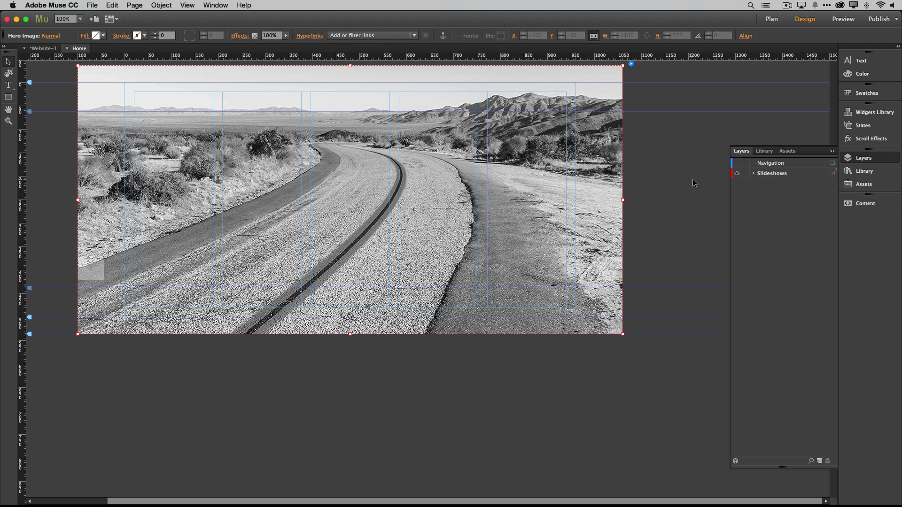
pyautogui.click(631, 65)
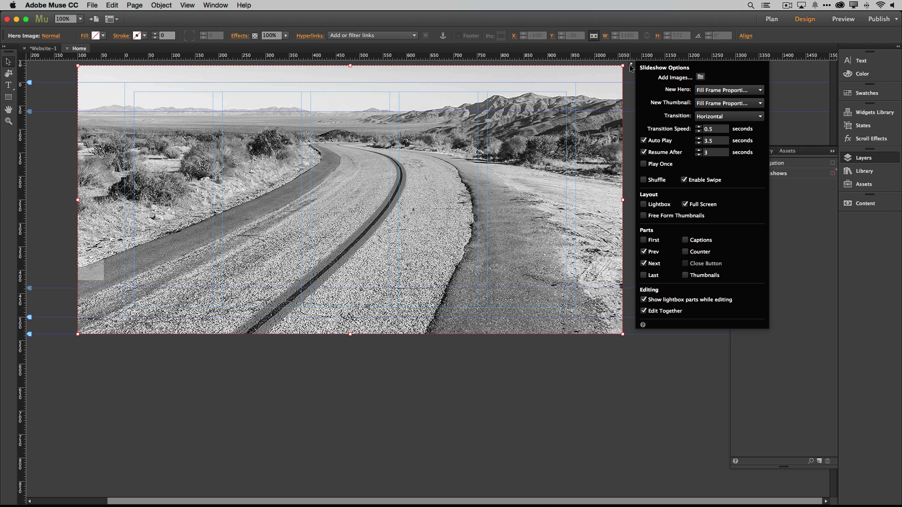
pyautogui.click(701, 77)
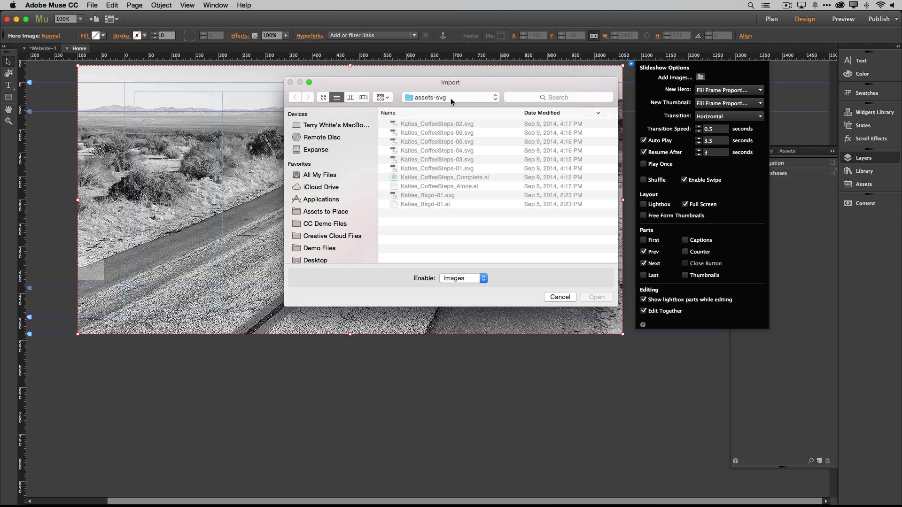
pyautogui.click(342, 225)
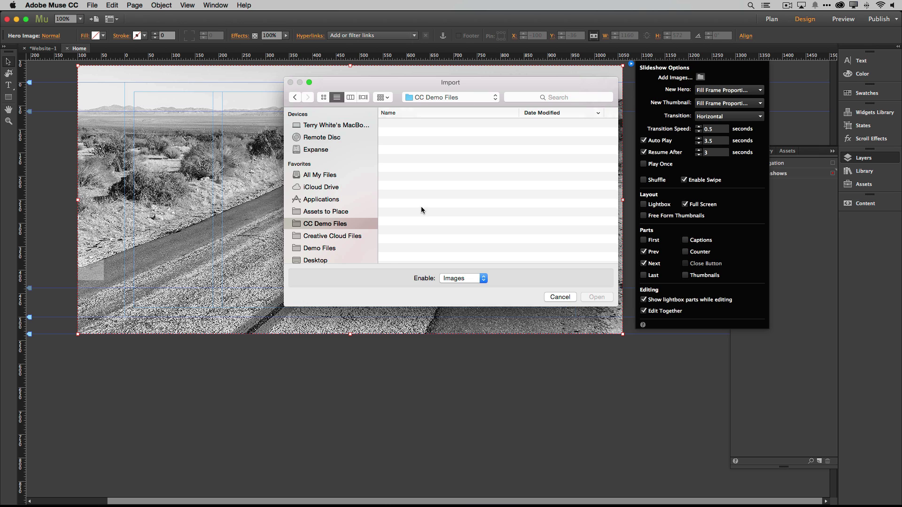
pyautogui.doubleClick(418, 124)
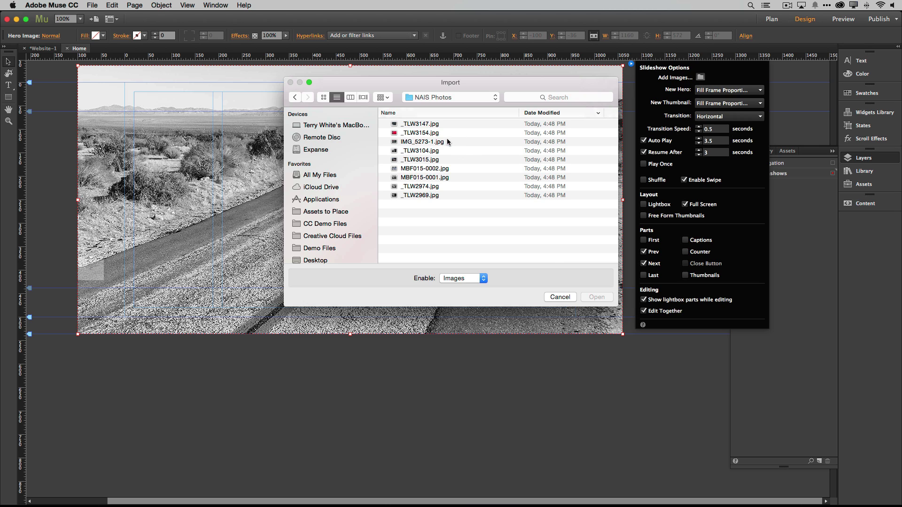
pyautogui.click(419, 124)
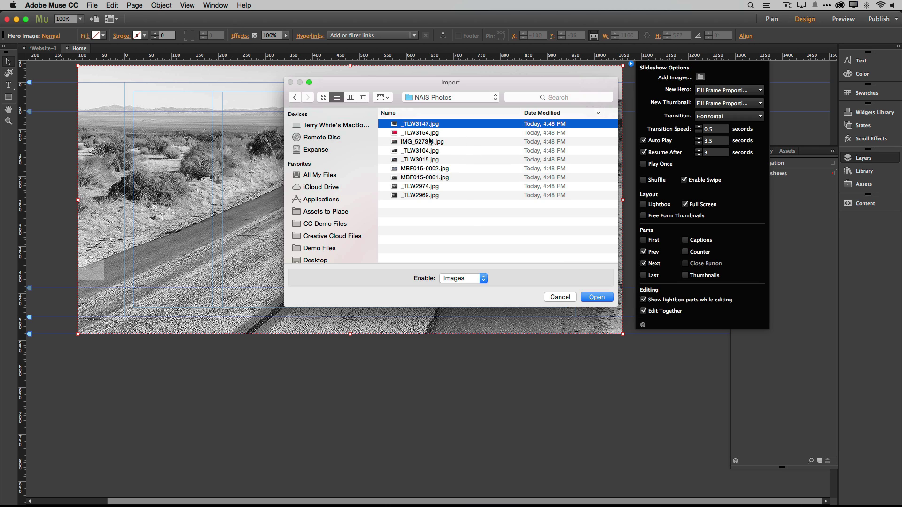
pyautogui.keyDown('shift'); pyautogui.click(424, 196); pyautogui.keyUp('shift')
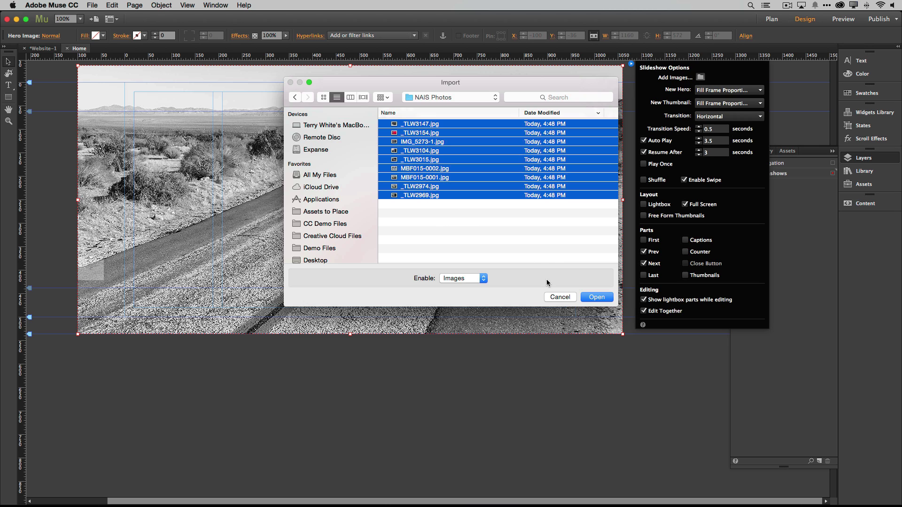
pyautogui.click(596, 299)
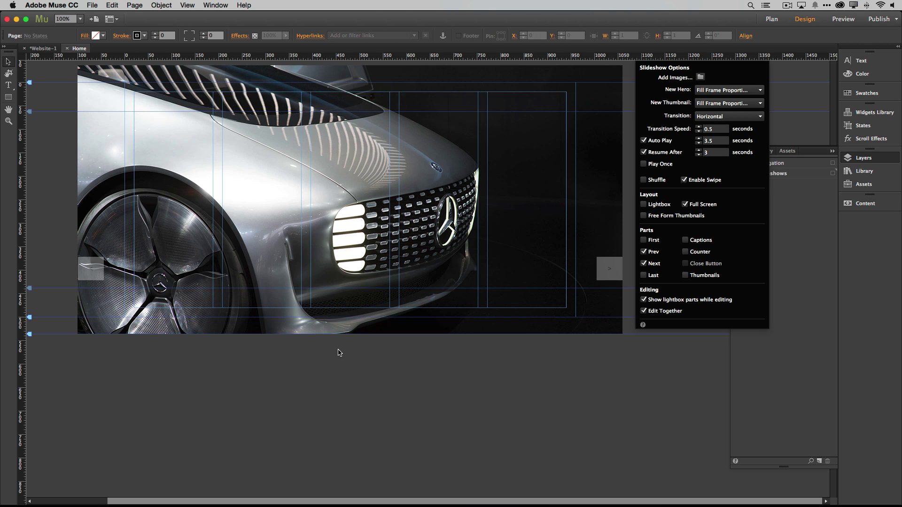
# Show the Navigation layer again and preview the Home page in the Chrome browser
pyautogui.click(819, 200)
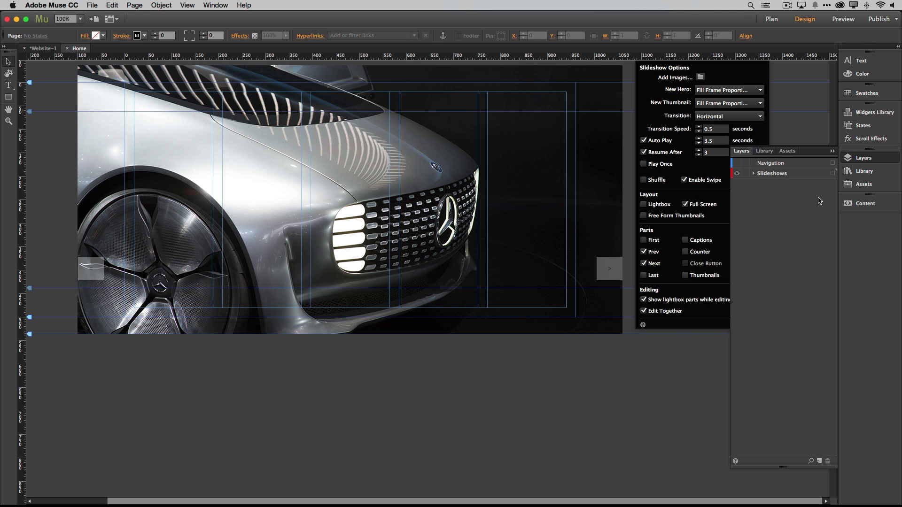
pyautogui.click(738, 163)
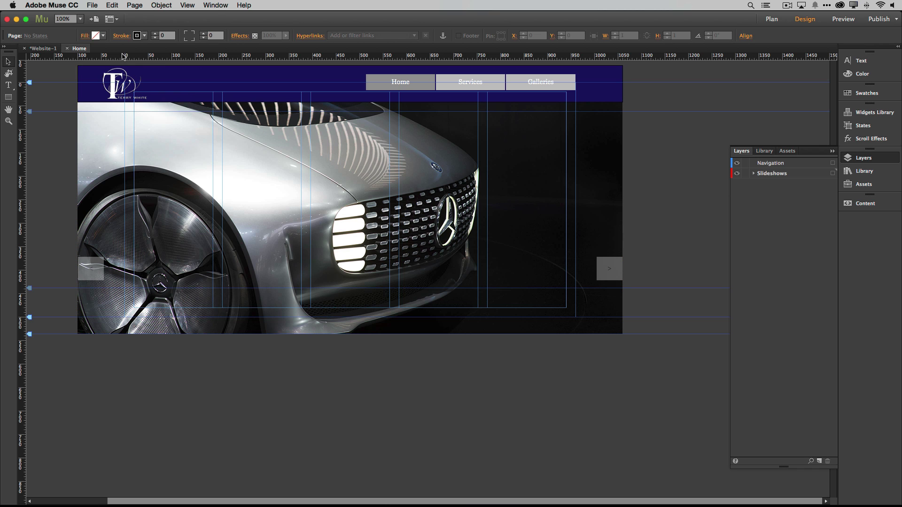
pyautogui.click(92, 5)
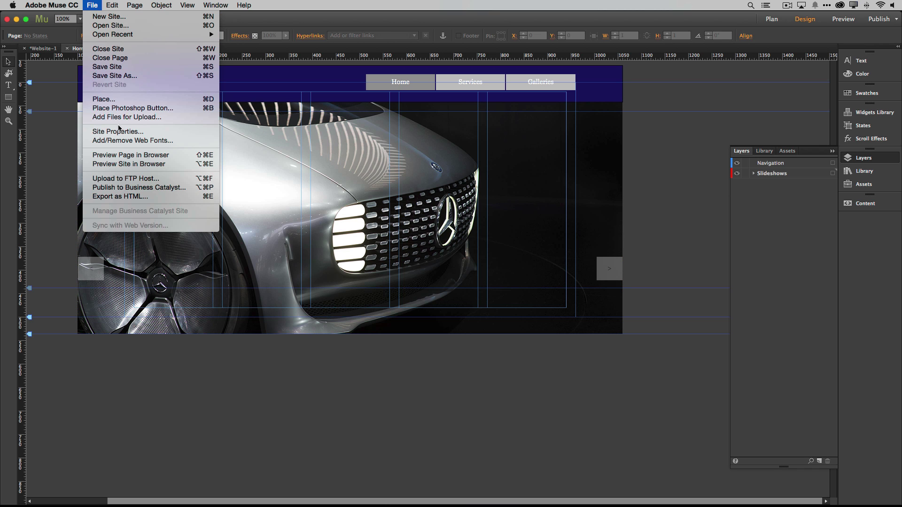
pyautogui.click(140, 157)
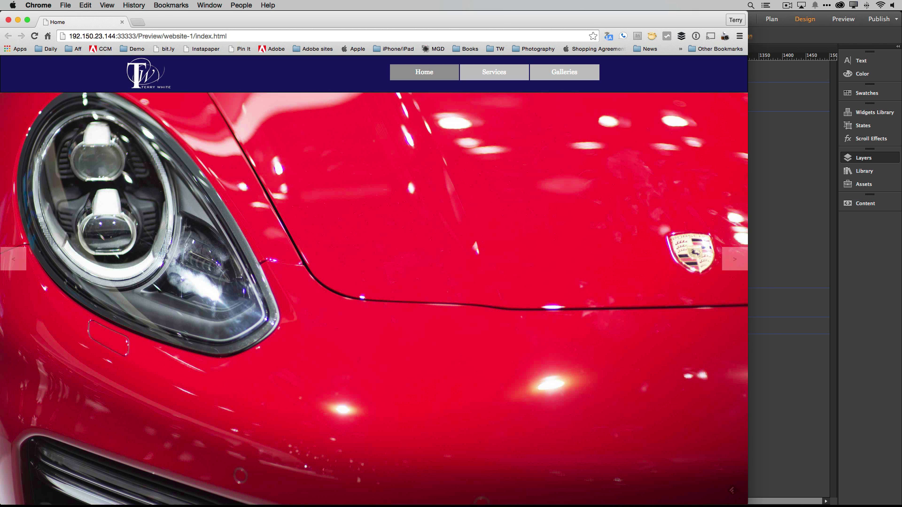
# Test the slideshow's previous and next buttons in the preview and widen the browser window to check the full-screen scaling
pyautogui.click(13, 264)
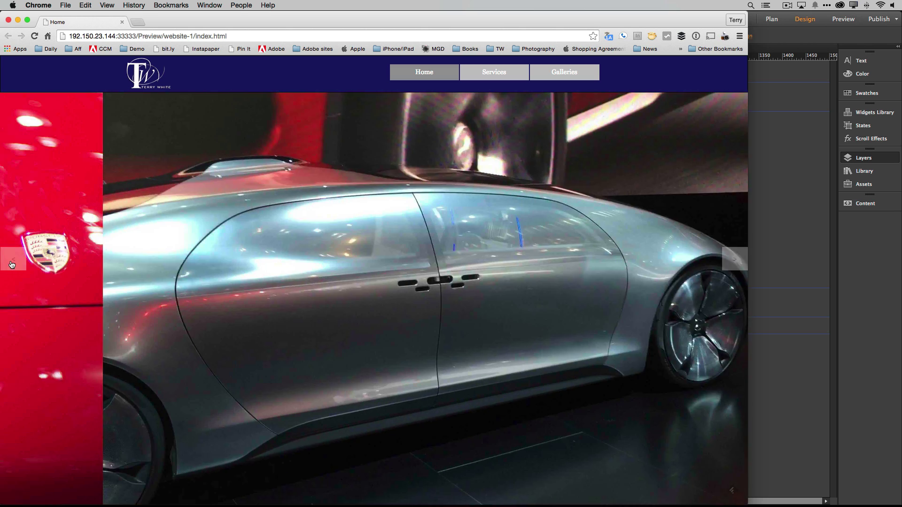
pyautogui.click(730, 261)
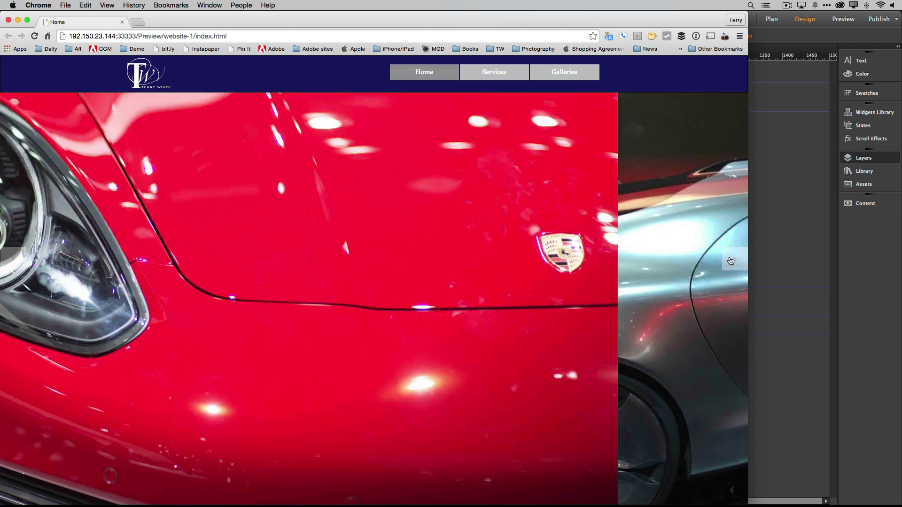
pyautogui.click(730, 262)
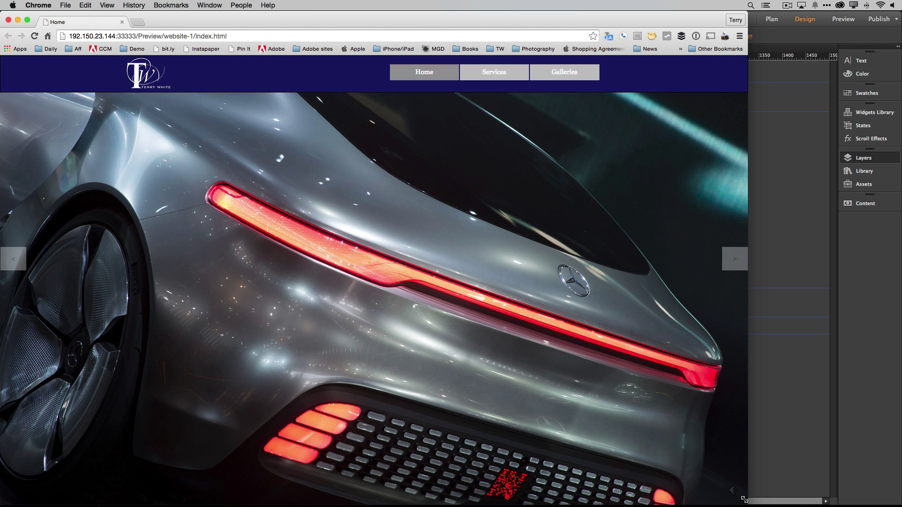
pyautogui.moveTo(745, 499); pyautogui.dragTo(899, 506)
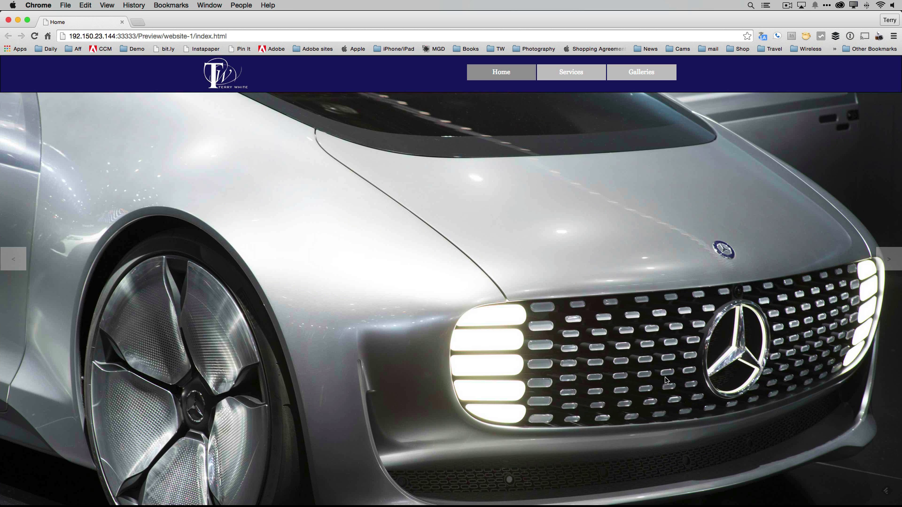
# Switch back to Adobe Muse and examine the Home slideshow's options, including the available transition types
pyautogui.press('super+Tab')
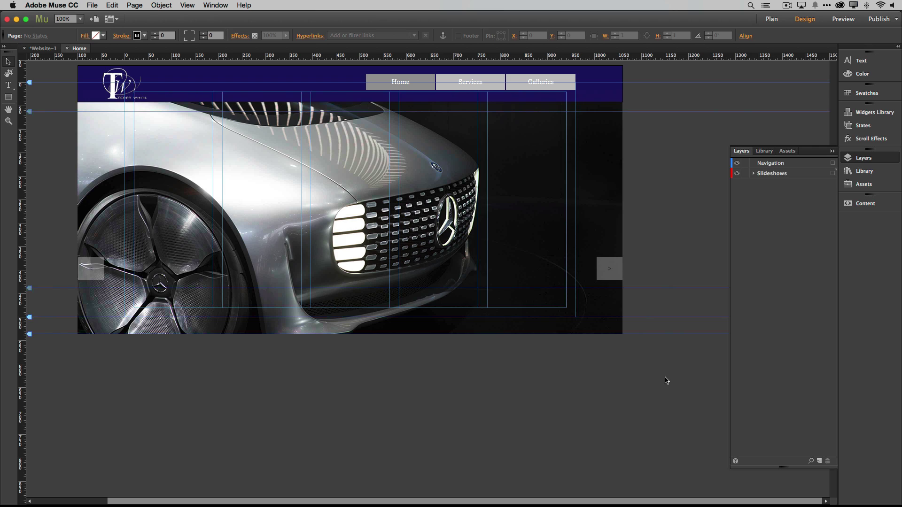
pyautogui.click(607, 125)
pyautogui.click(631, 64)
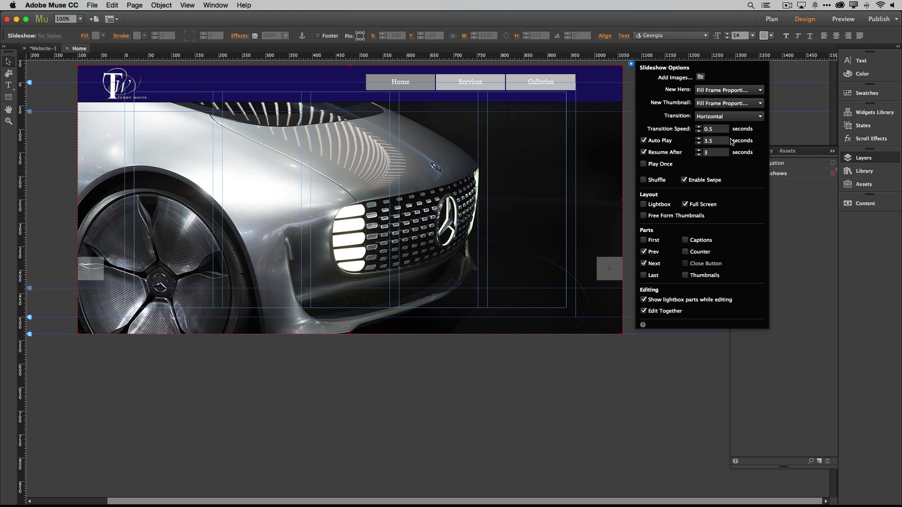
pyautogui.click(710, 117)
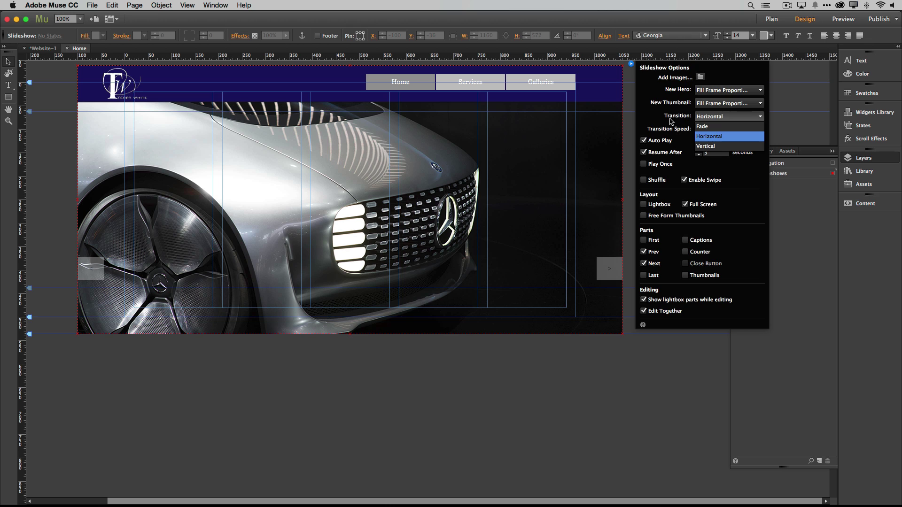
pyautogui.click(646, 121)
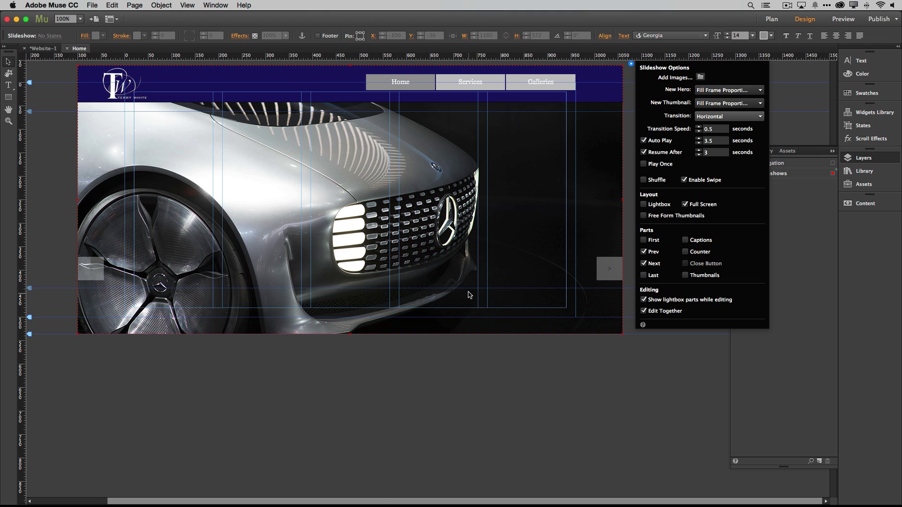
# Close the Home page and open the Services page for editing
pyautogui.click(67, 49)
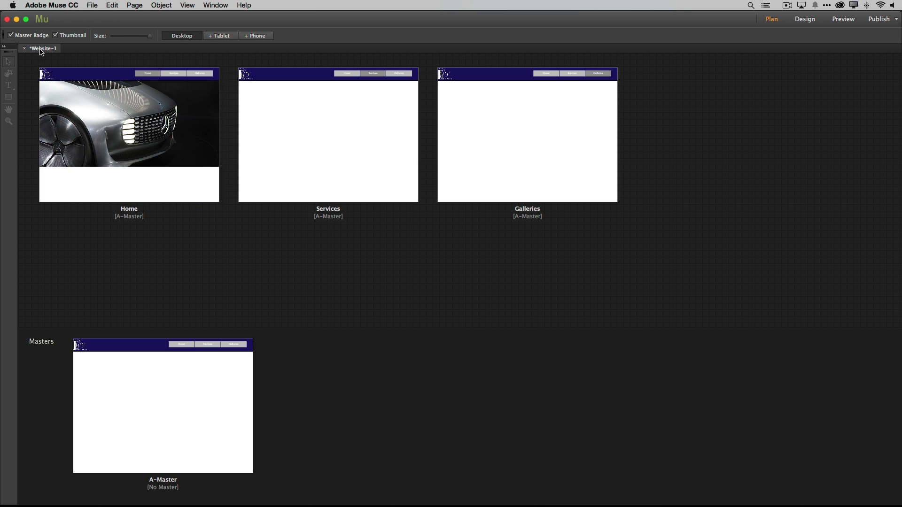
pyautogui.moveTo(286, 123)
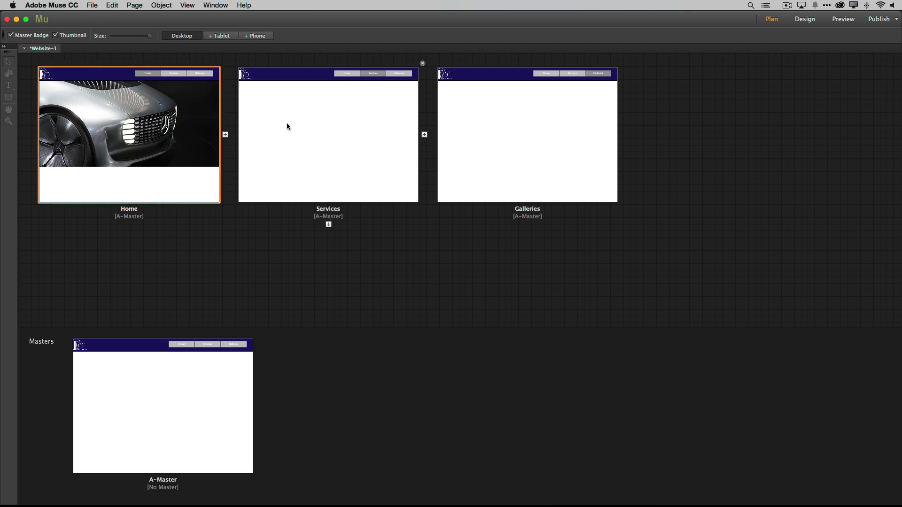
pyautogui.doubleClick(315, 129)
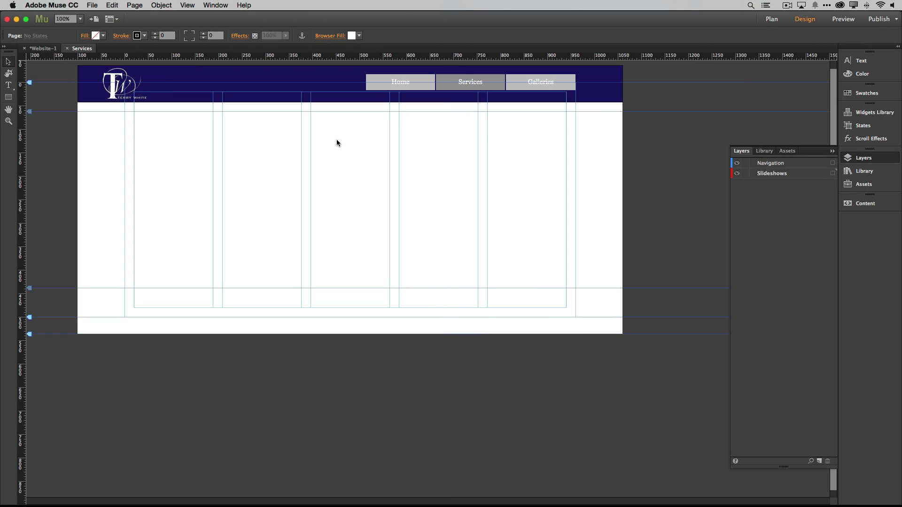
# Add a Blank slideshow widget to the Services page and turn off its captions, counter, and Prev and Next buttons
pyautogui.click(874, 114)
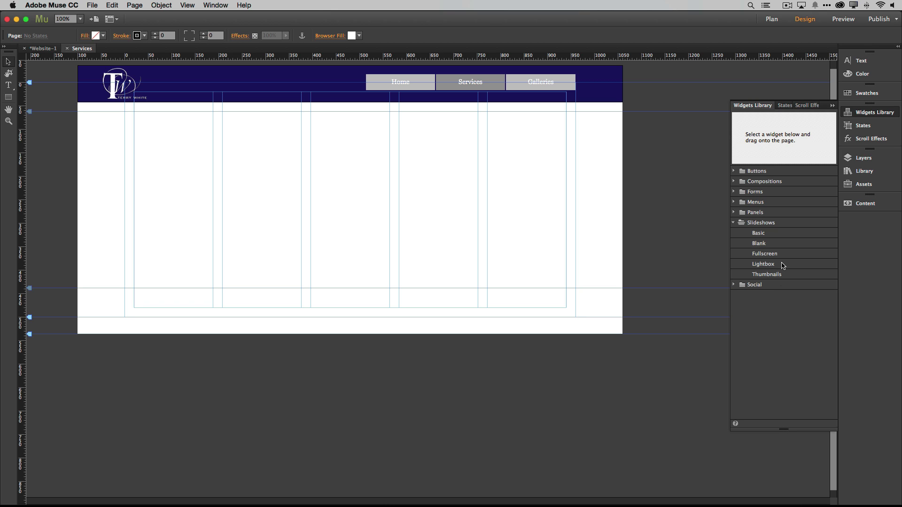
pyautogui.click(761, 243)
pyautogui.moveTo(762, 247); pyautogui.dragTo(324, 218)
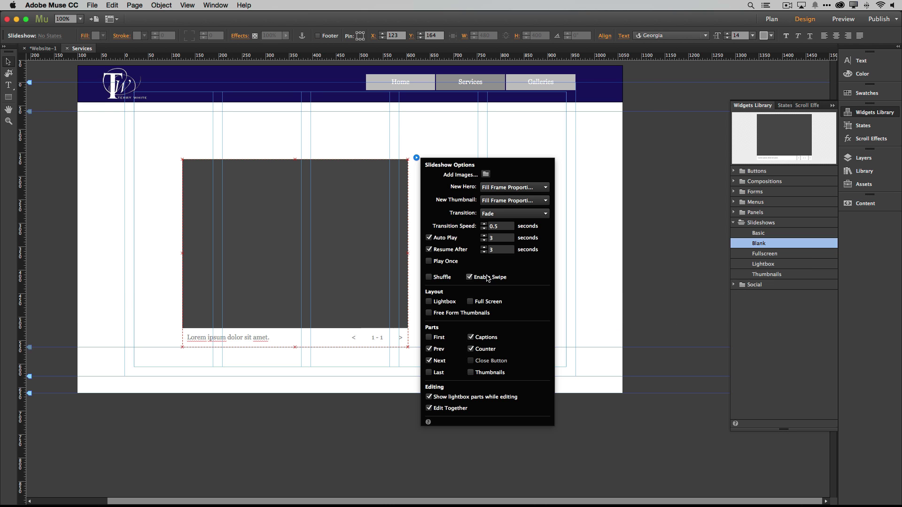
pyautogui.click(471, 338)
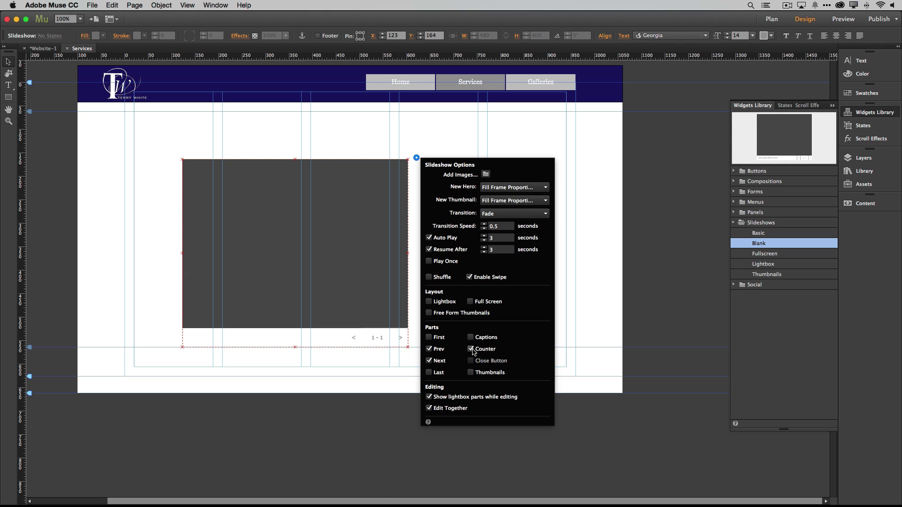
pyautogui.click(471, 349)
pyautogui.click(428, 349)
pyautogui.click(429, 360)
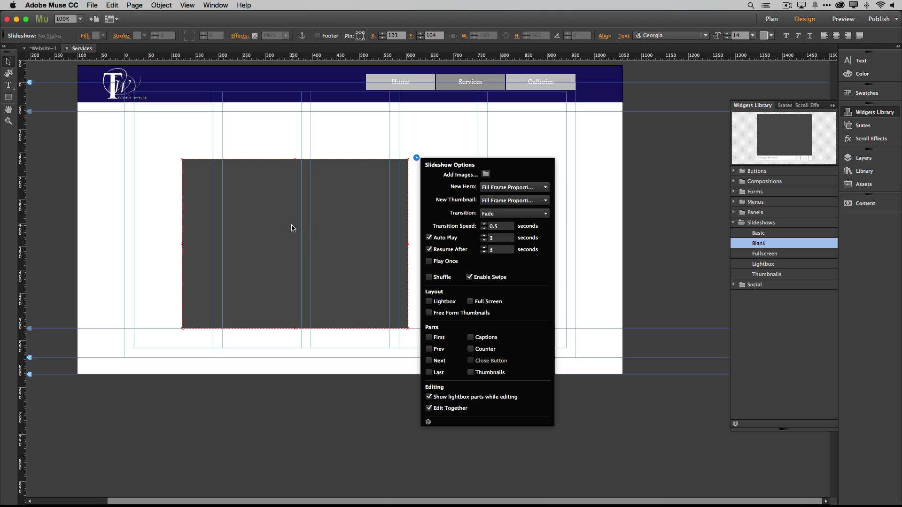
# Stretch the slideshow's hero image frame to full browser width directly beneath the header, about 438 px high
pyautogui.click(197, 217)
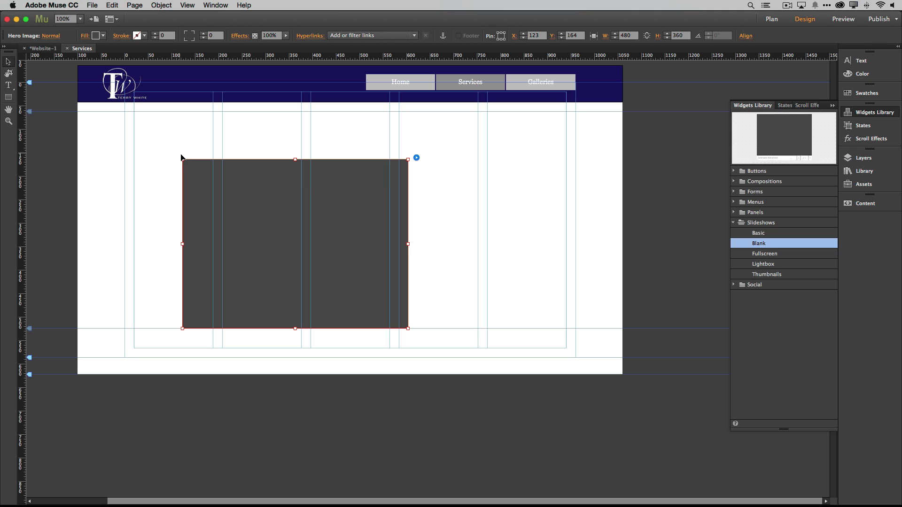
pyautogui.moveTo(181, 157); pyautogui.dragTo(80, 105)
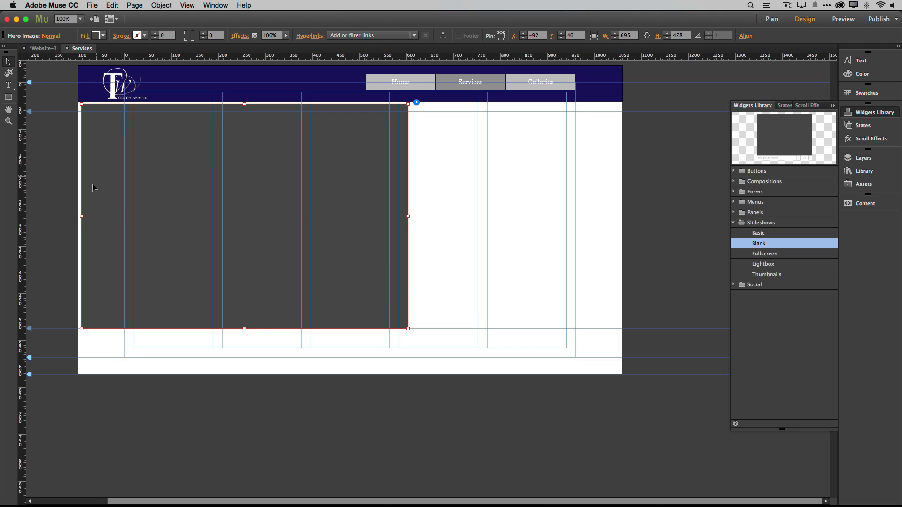
pyautogui.moveTo(83, 216); pyautogui.dragTo(78, 215)
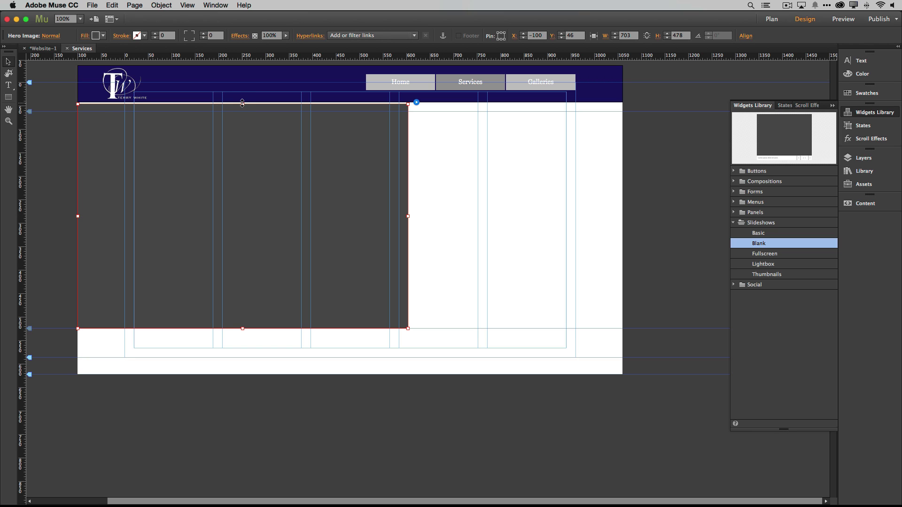
pyautogui.moveTo(242, 103); pyautogui.dragTo(242, 102)
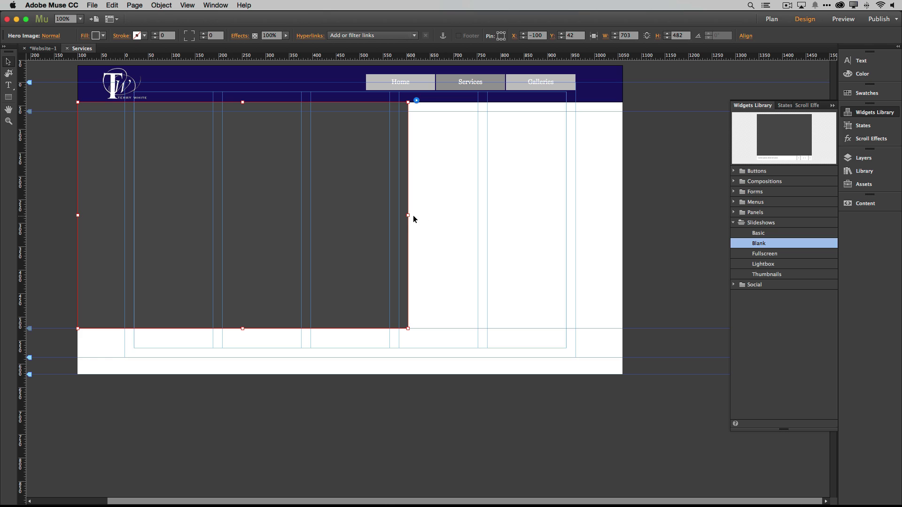
pyautogui.moveTo(408, 216); pyautogui.dragTo(621, 216)
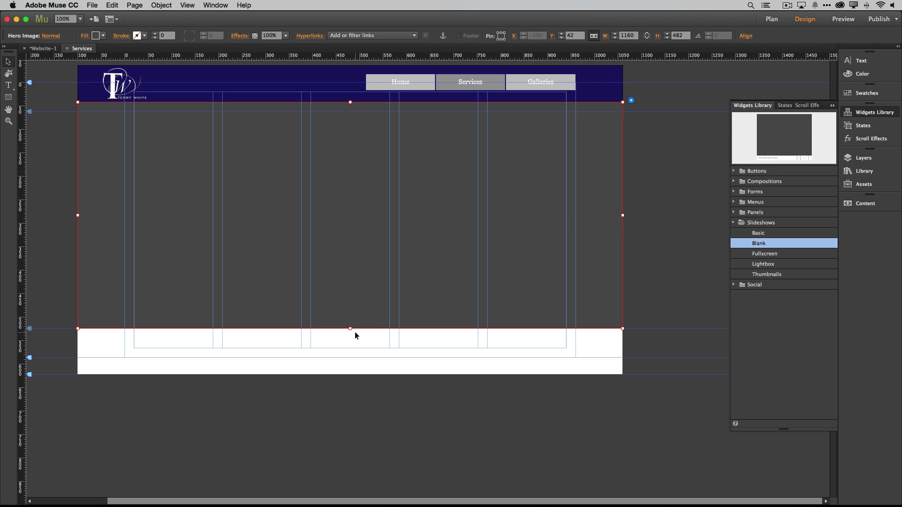
pyautogui.moveTo(350, 328); pyautogui.dragTo(353, 279)
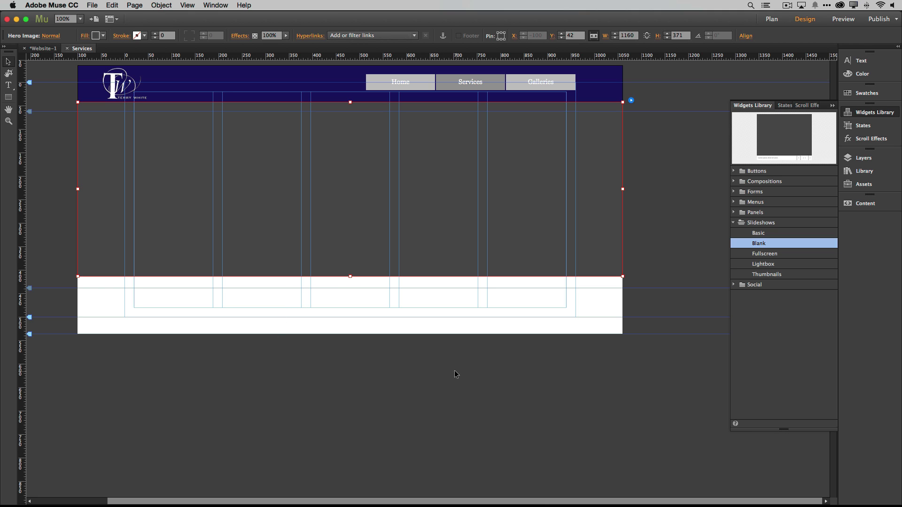
pyautogui.moveTo(351, 278); pyautogui.dragTo(349, 309)
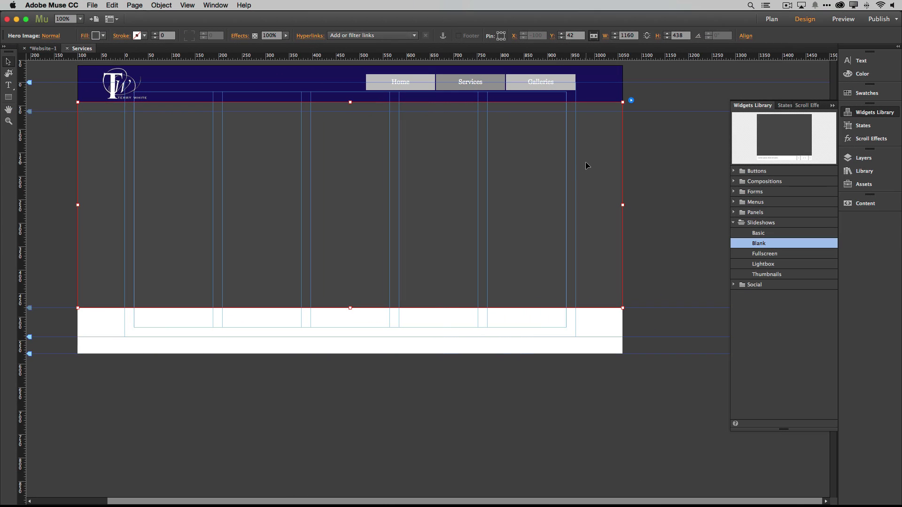
# Add all the images in the NAIS Photos folder, from _TLW3147.jpg to _TLW2969.jpg, to the Services slideshow
pyautogui.click(631, 100)
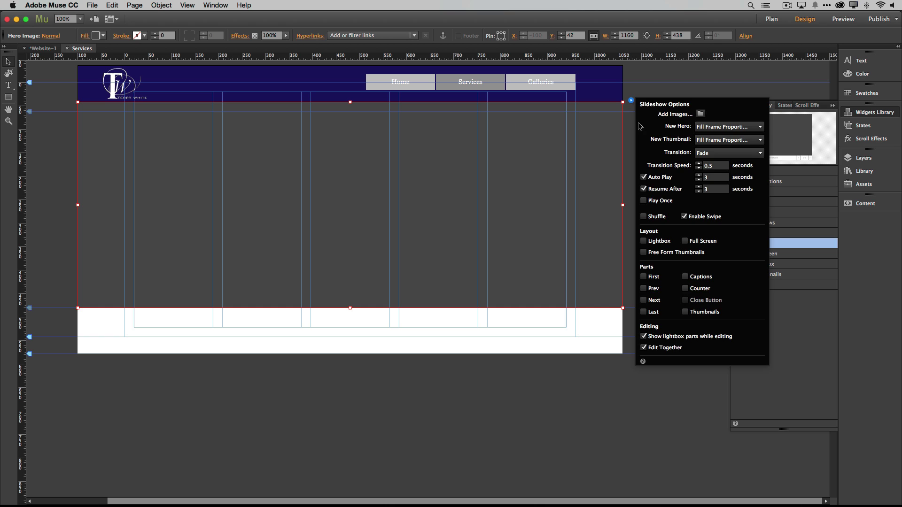
pyautogui.click(700, 113)
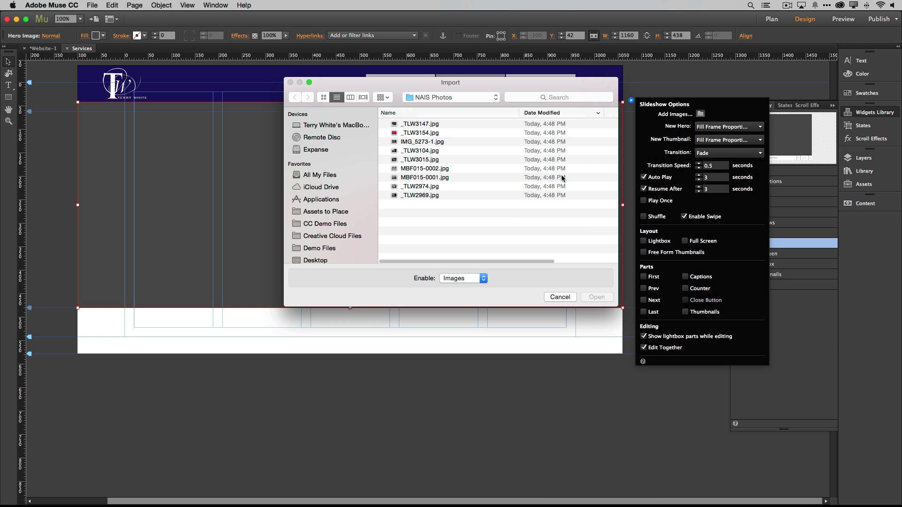
pyautogui.click(442, 125)
pyautogui.keyDown('shift'); pyautogui.click(430, 196); pyautogui.keyUp('shift')
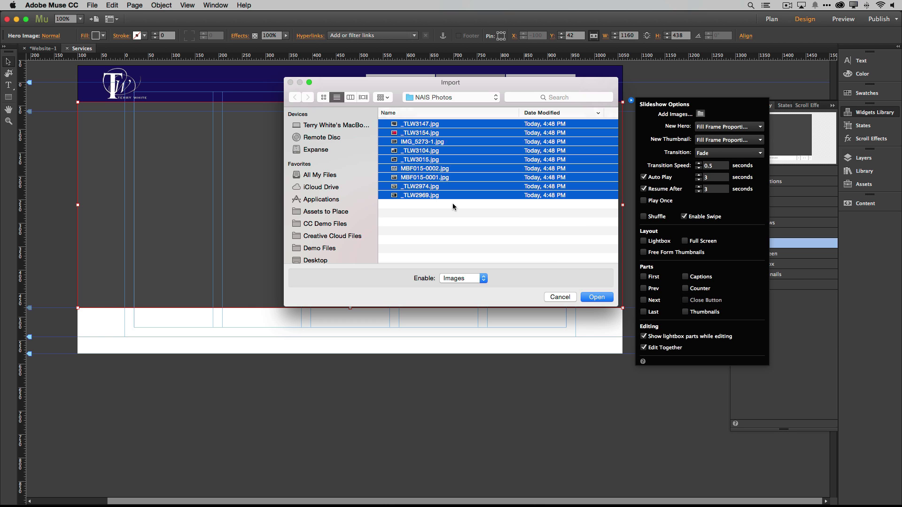
pyautogui.click(595, 297)
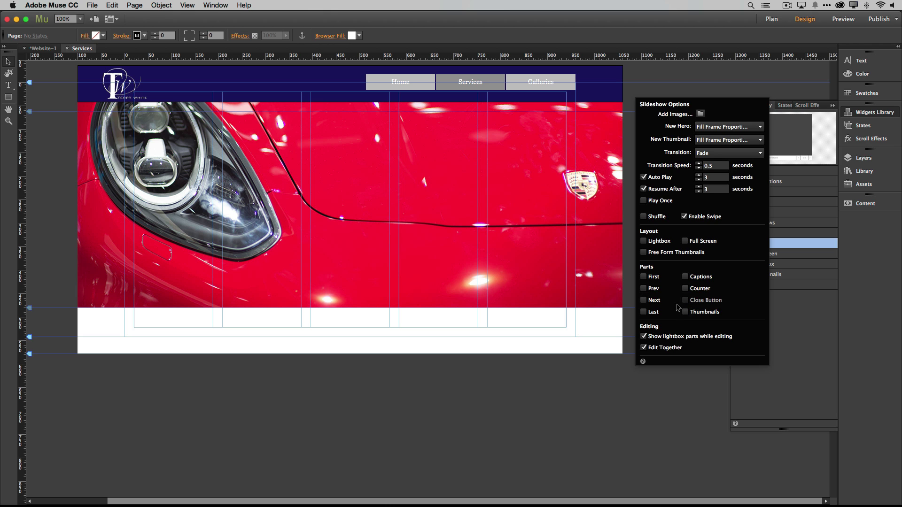
pyautogui.click(479, 357)
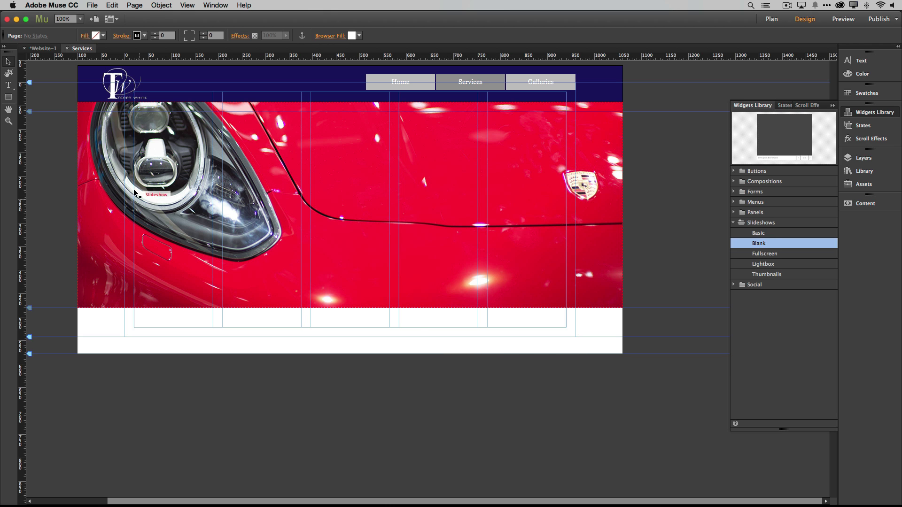
# Draw a text frame of about 281 × 77 px on the Services page and turn off its Footer Item setting
pyautogui.click(8, 85)
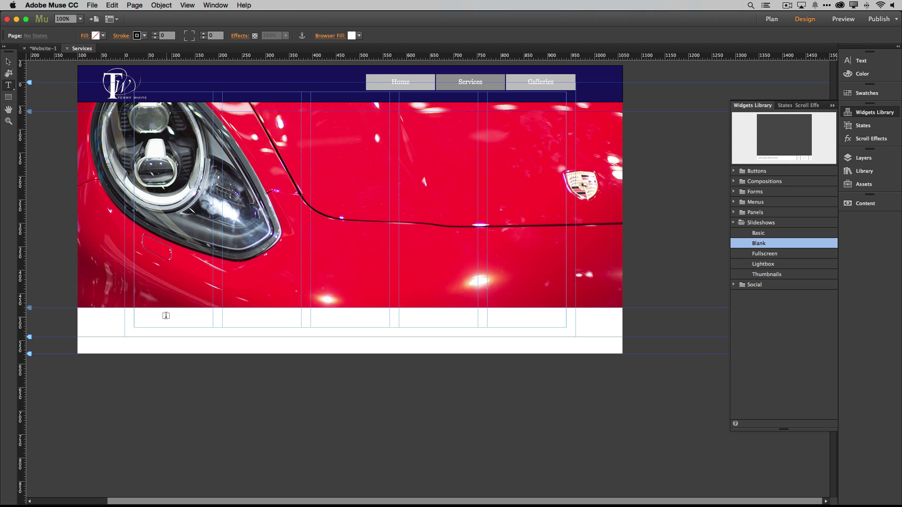
pyautogui.moveTo(162, 314); pyautogui.dragTo(294, 350)
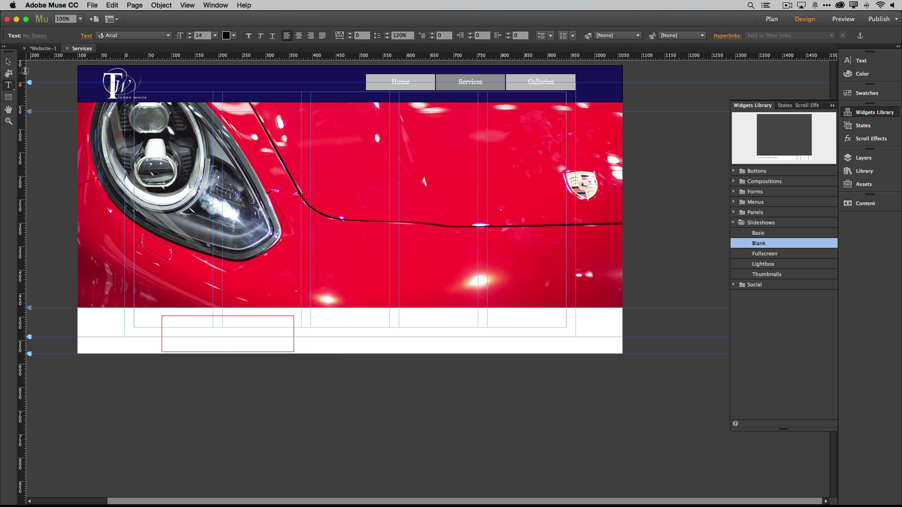
pyautogui.click(9, 64)
pyautogui.moveTo(196, 328); pyautogui.dragTo(199, 261)
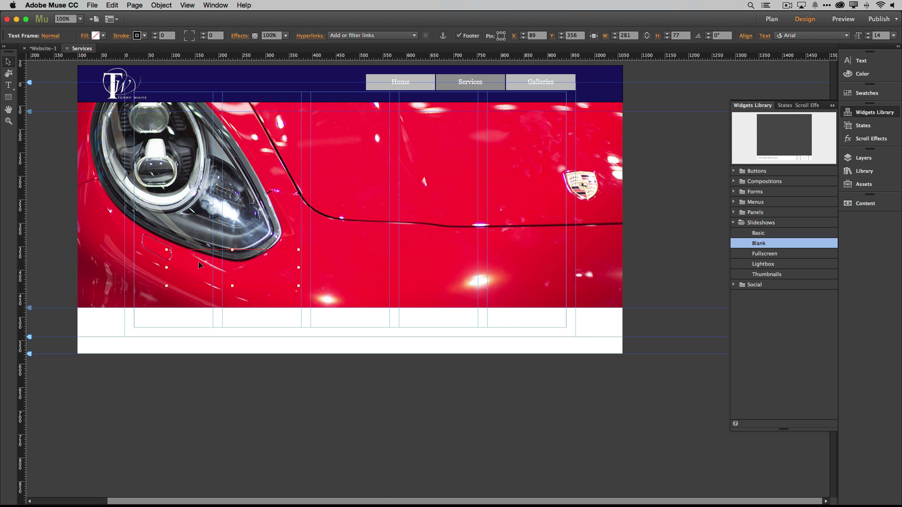
pyautogui.rightClick(199, 261)
pyautogui.click(235, 359)
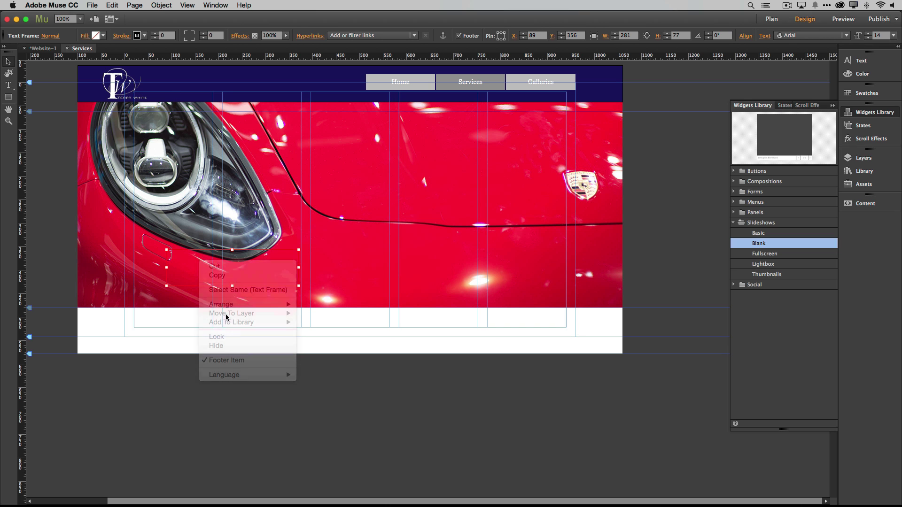
# Enlarge the text frame to about 356 × 287 px below the slideshow and duplicate it over the last two columns at X 584
pyautogui.moveTo(215, 282); pyautogui.dragTo(177, 358)
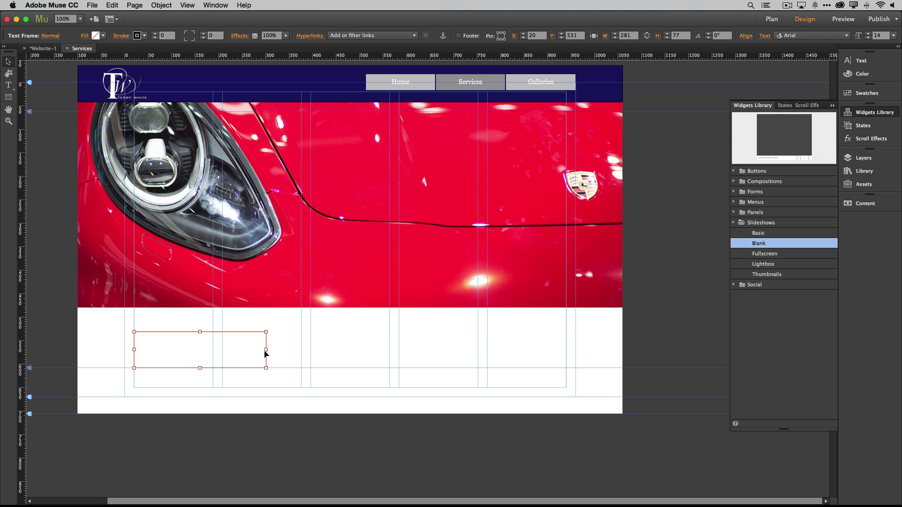
pyautogui.moveTo(265, 350); pyautogui.dragTo(301, 350)
pyautogui.moveTo(218, 330); pyautogui.dragTo(217, 318)
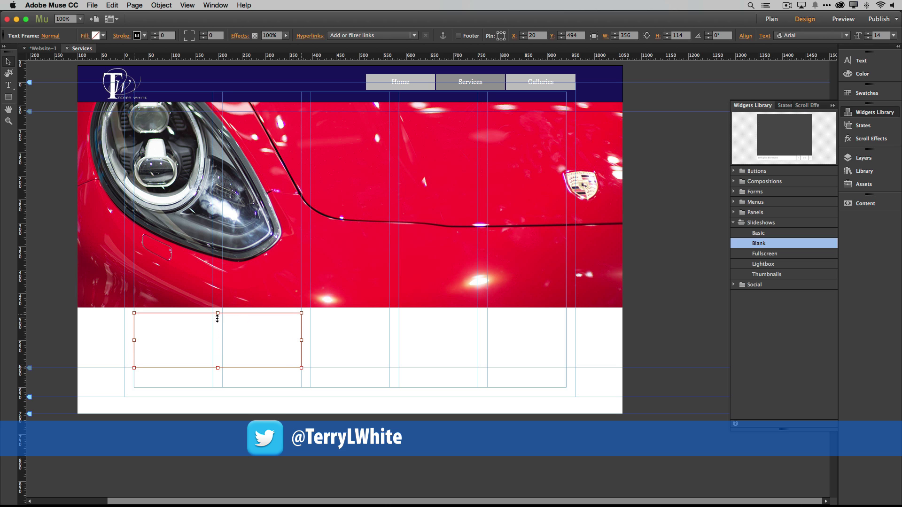
pyautogui.moveTo(218, 368); pyautogui.dragTo(218, 447)
pyautogui.moveTo(244, 371); pyautogui.dragTo(514, 376)
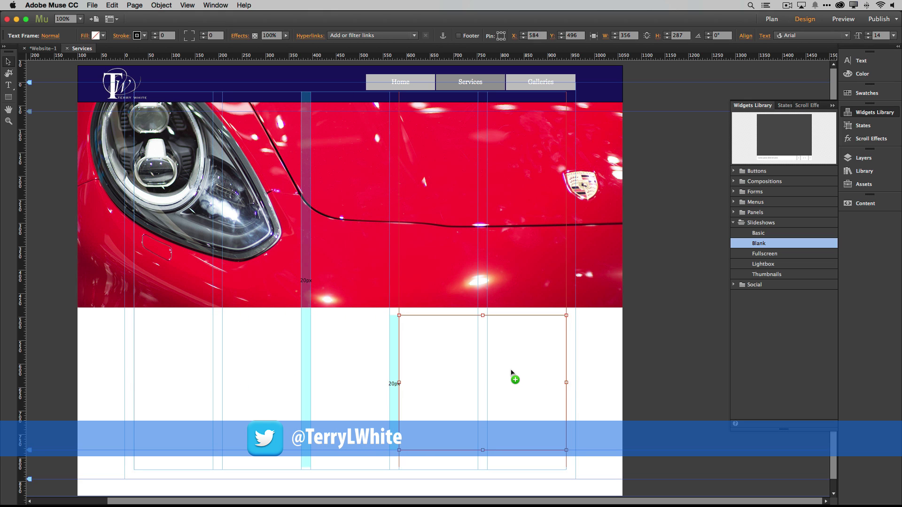
pyautogui.press('super+z')
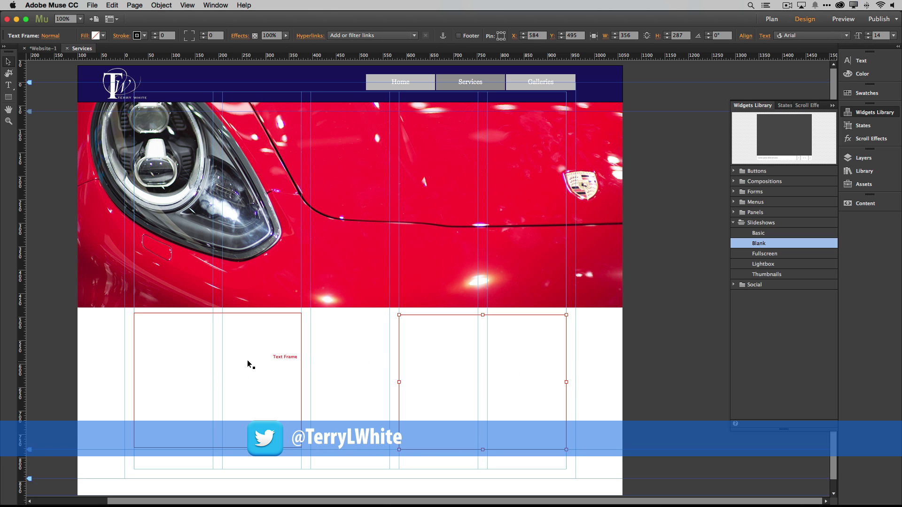
# Enter "We can say whatever we want in these frames about our services." in the first text frame below the slideshow
pyautogui.doubleClick(177, 337)
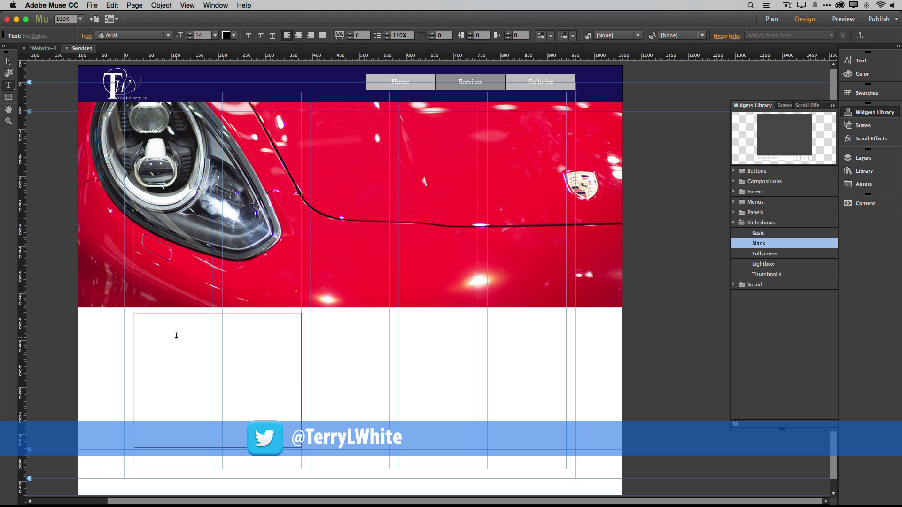
pyautogui.rightClick(177, 335)
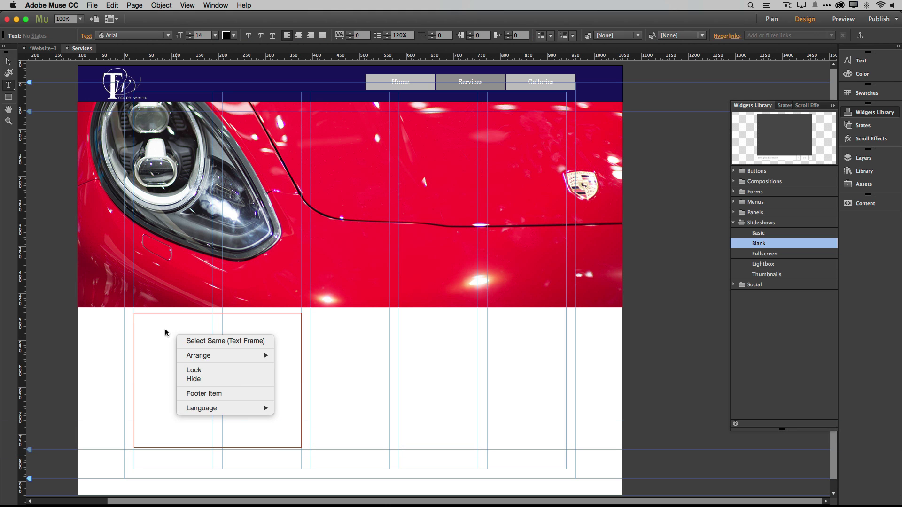
pyautogui.press('Down')
pyautogui.press('Escape')
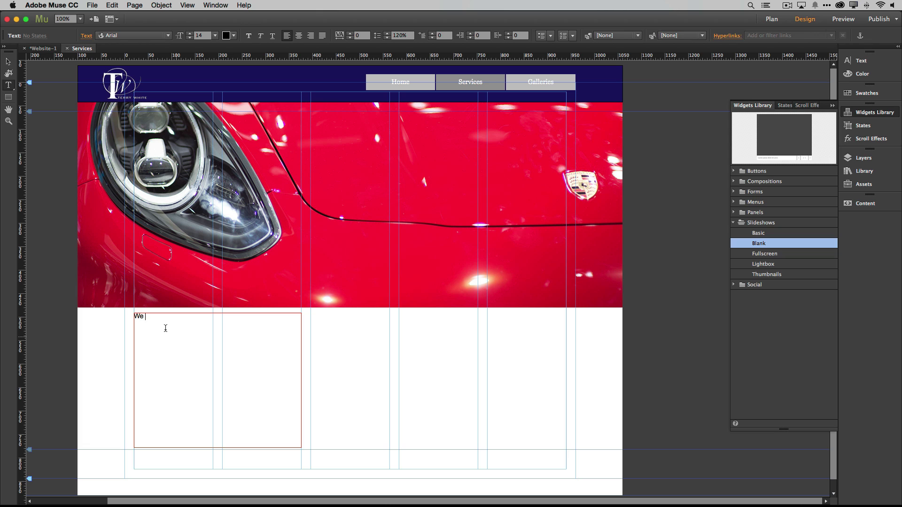
pyautogui.write('We can say whatever we want in these frames a')
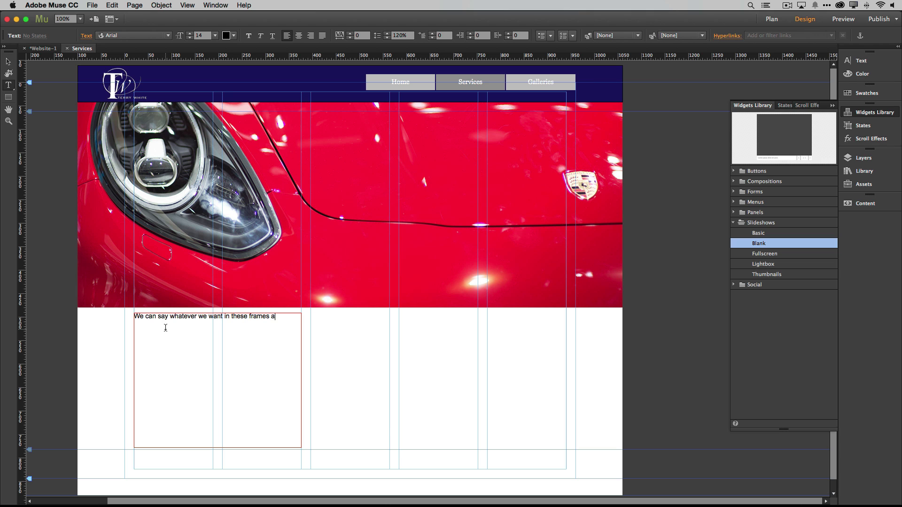
pyautogui.write('bout our')
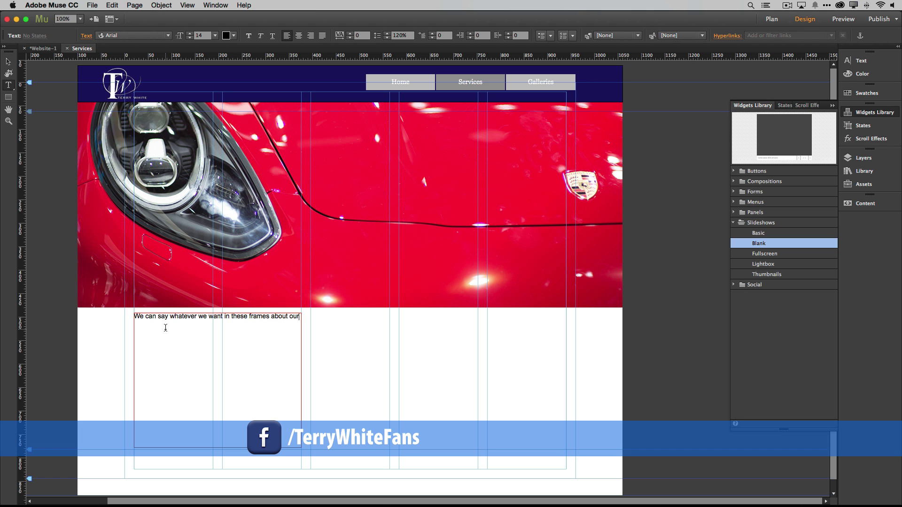
pyautogui.write(' services')
# Copy the sentence and paste it repeatedly until it fills the first text frame
pyautogui.press('super+a')
pyautogui.press('super+c')
pyautogui.press('super+v')
pyautogui.press('super+v')
pyautogui.press('super+v')
pyautogui.press('super+v')
pyautogui.press('super+v')
pyautogui.press('super+v')
pyautogui.press('super+v')
pyautogui.press('super+v')
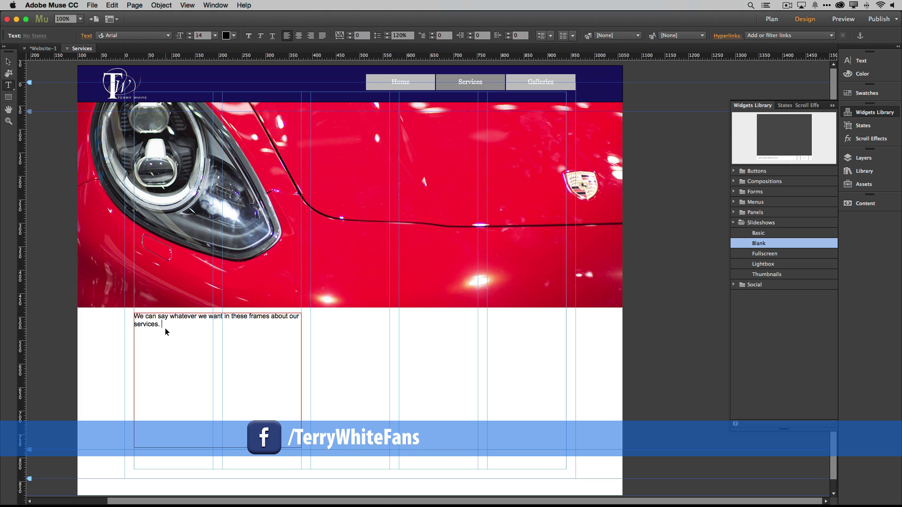
pyautogui.press('super+v')
pyautogui.press('super+v')
pyautogui.press('super+v')
pyautogui.press('super+v')
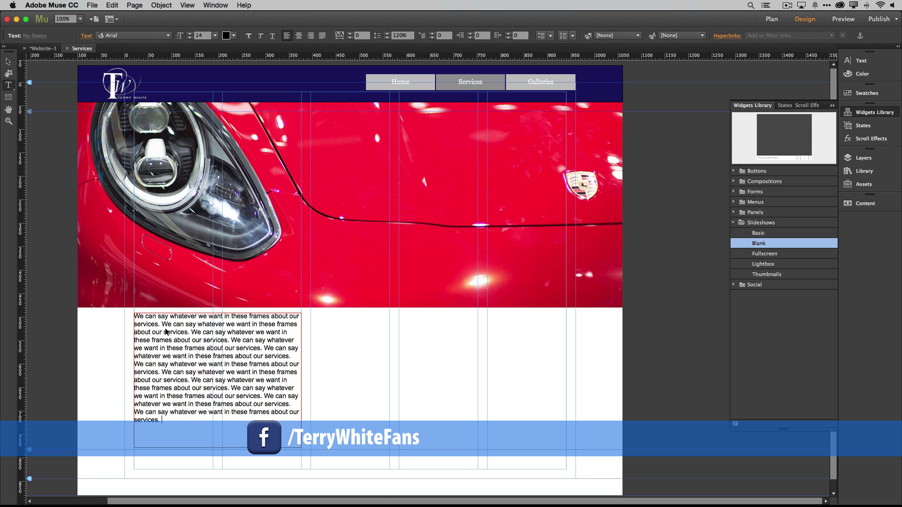
# Fill the second text frame, over the last two columns, with repeated copies of the same sentence
pyautogui.click(448, 339)
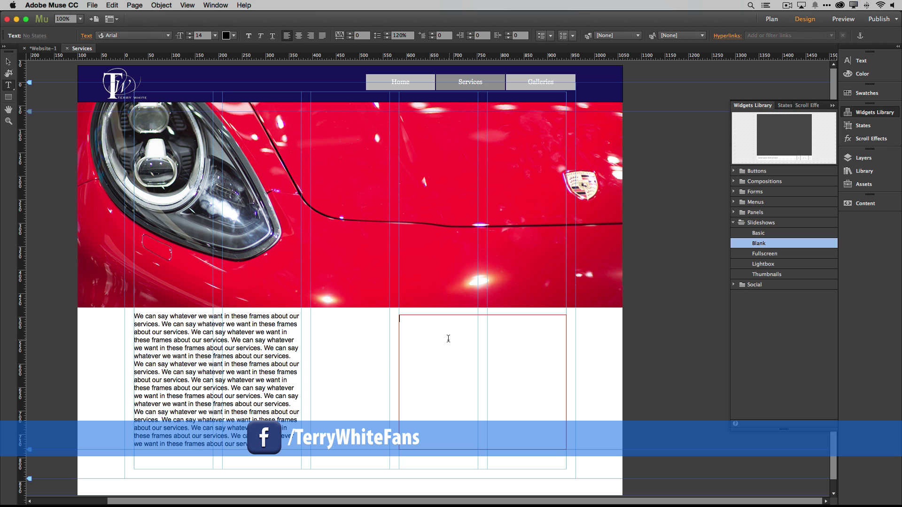
pyautogui.press('super+v')
pyautogui.press('super+v')
pyautogui.press('super+v')
pyautogui.press('super+v')
pyautogui.press('super+v')
pyautogui.press('super+v')
pyautogui.press('super+v')
pyautogui.press('super+v')
pyautogui.press('super+v')
pyautogui.press('super+v')
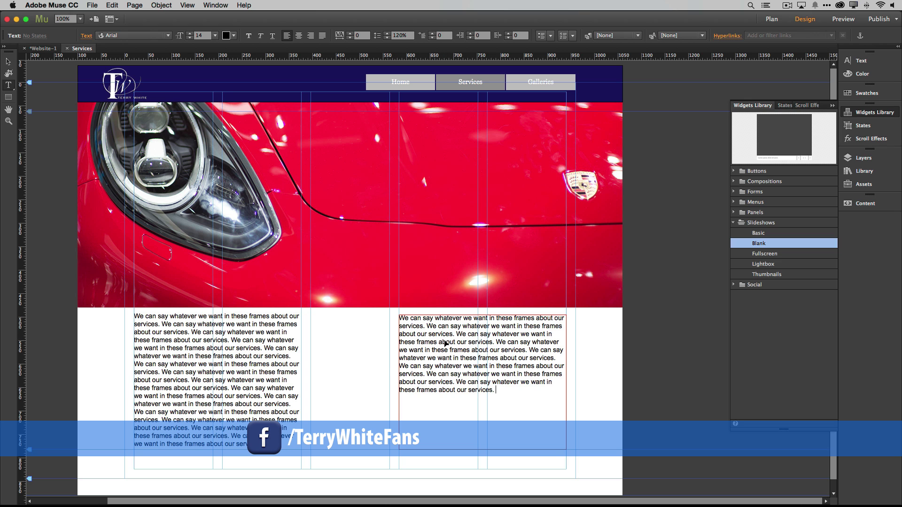
pyautogui.press('super+v')
pyautogui.press('super+v')
pyautogui.press('super+v')
pyautogui.press('super+v')
pyautogui.press('super+v')
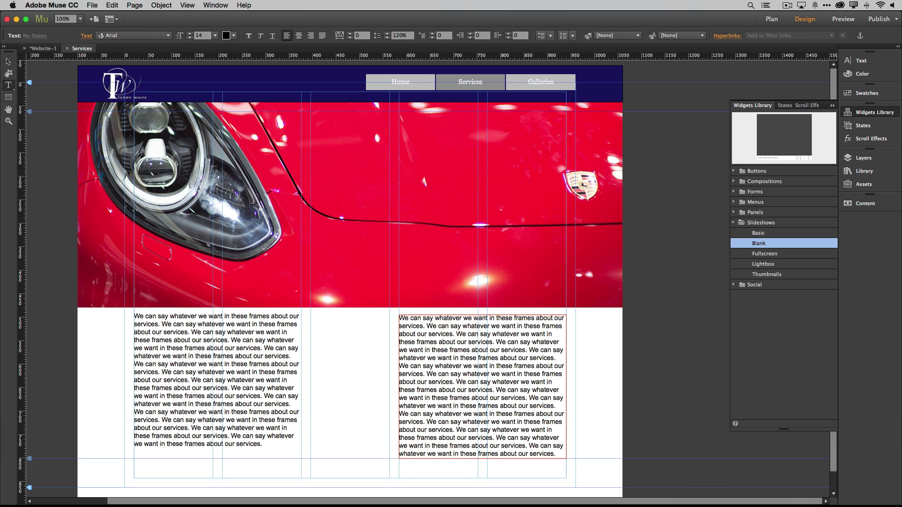
# Move the second text frame up slightly so its top lines up with the first frame's top
pyautogui.click(8, 61)
pyautogui.moveTo(457, 375); pyautogui.dragTo(456, 375)
pyautogui.click(357, 372)
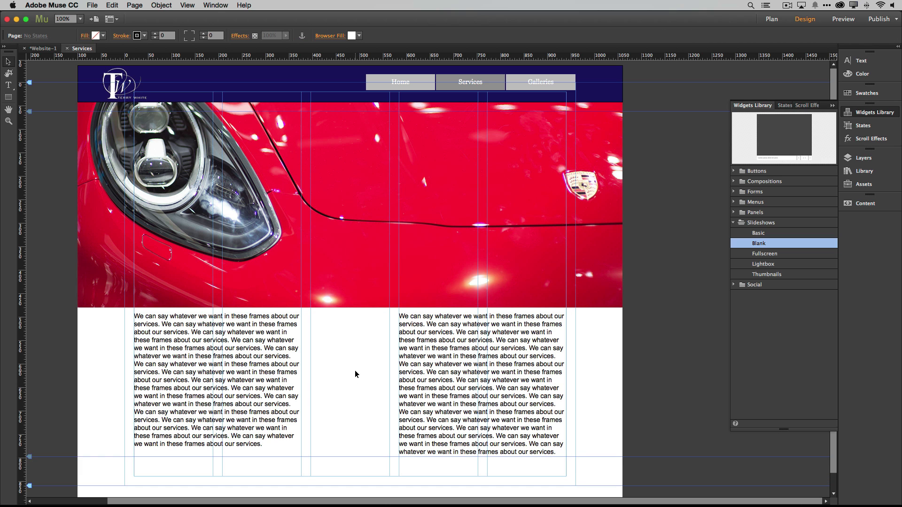
# Preview the Services page in the Chrome browser and return to Adobe Muse
pyautogui.click(90, 4)
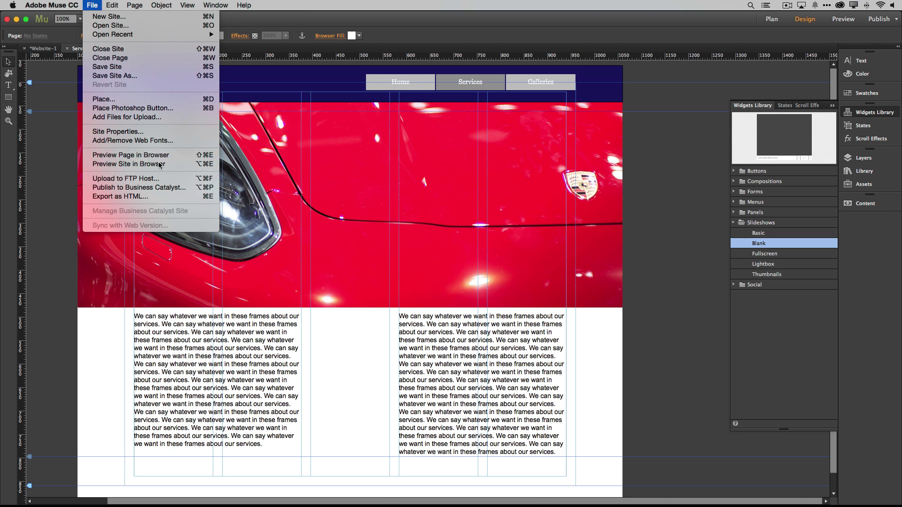
pyautogui.click(128, 156)
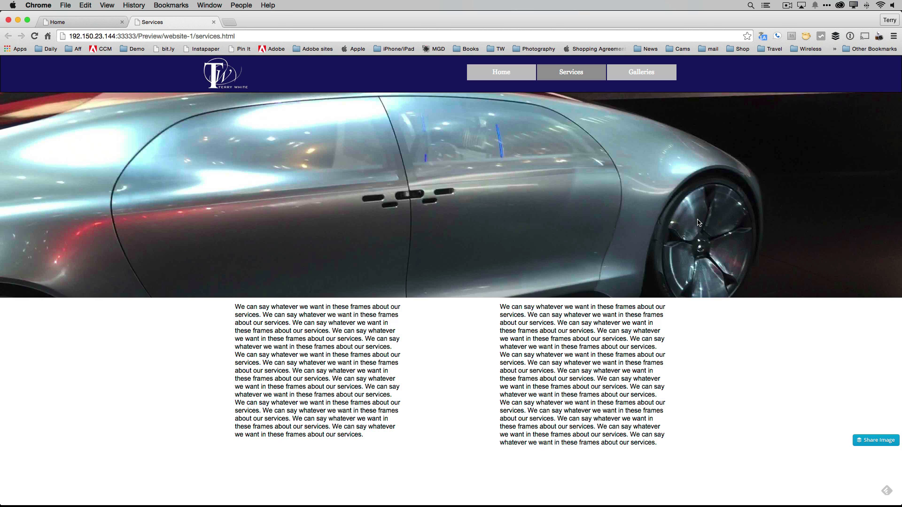
pyautogui.press('super+Tab')
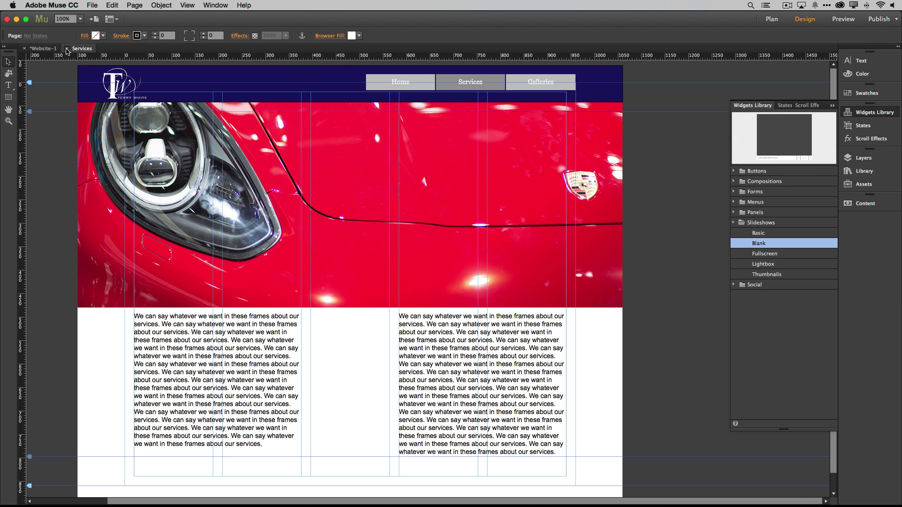
# Open the Galleries page from the site plan and place a Blank slideshow widget at X 460, Y 62
pyautogui.press('super+m')
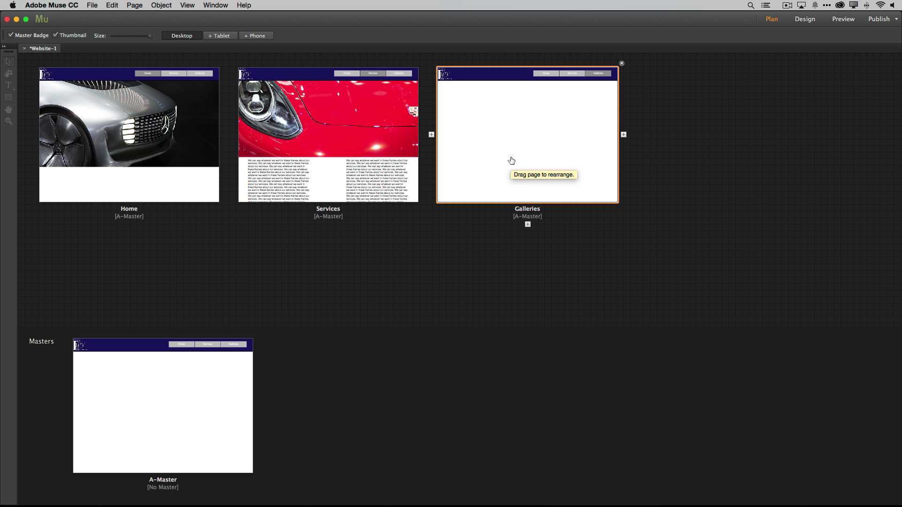
pyautogui.doubleClick(511, 157)
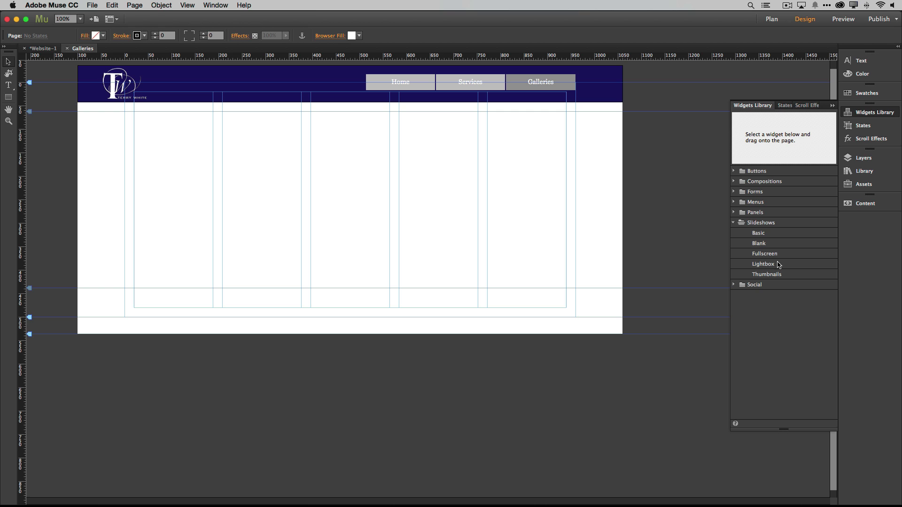
pyautogui.moveTo(775, 275); pyautogui.dragTo(420, 192)
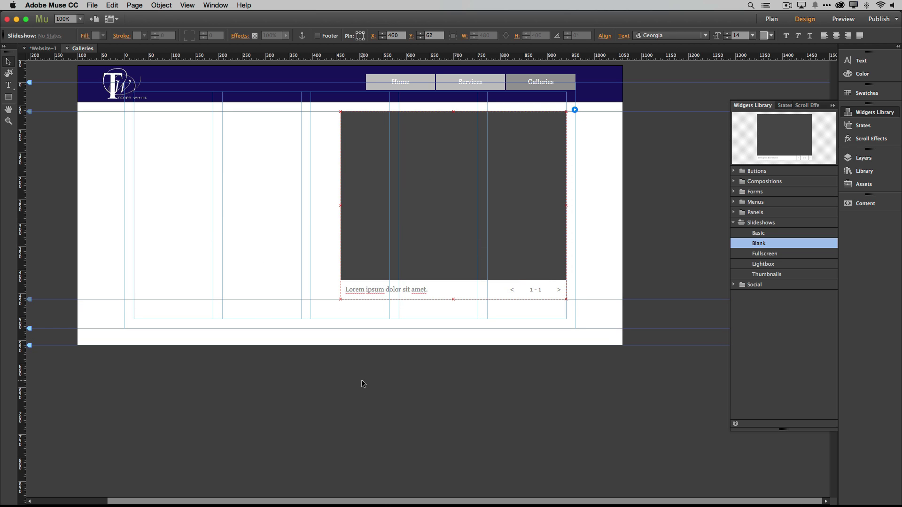
# Turn off the Captions and Counter parts of the Galleries slideshow
pyautogui.click(575, 109)
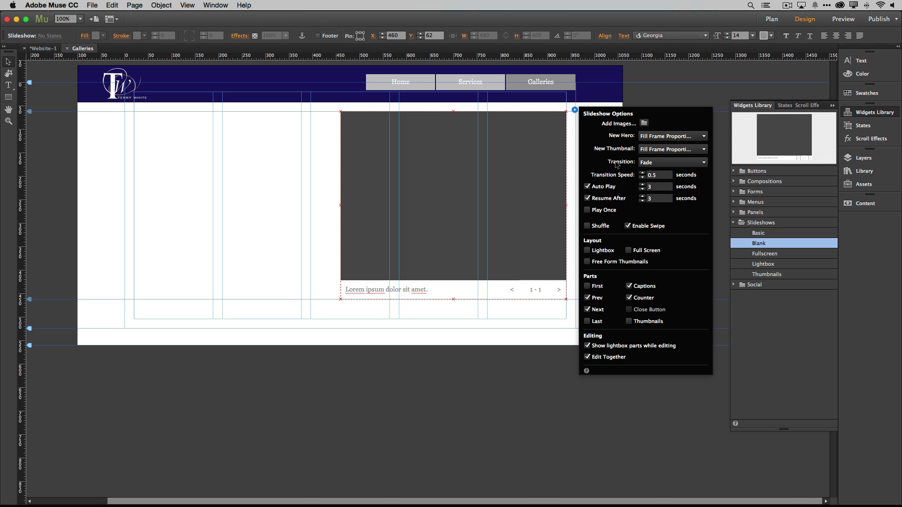
pyautogui.click(630, 287)
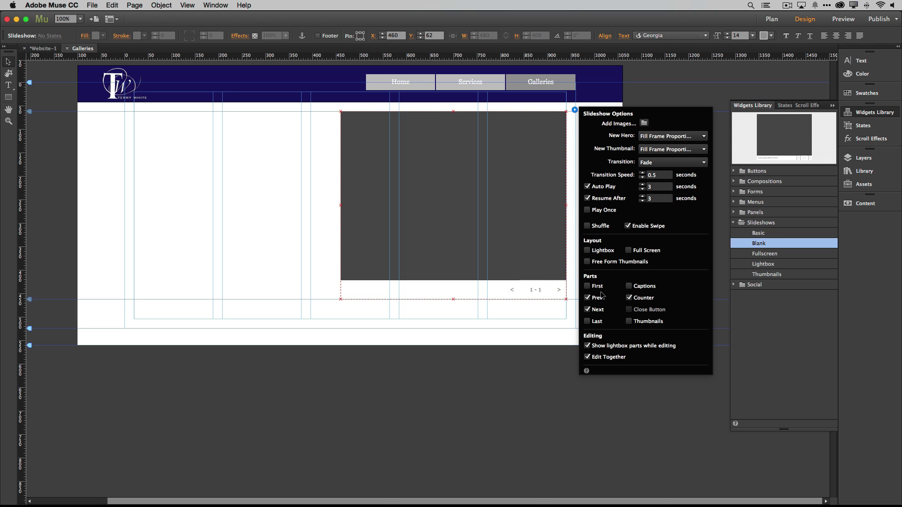
pyautogui.click(630, 299)
# Move the slideshow's previous arrow beneath the hero image's left edge, to X 465, Y 422
pyautogui.click(512, 294)
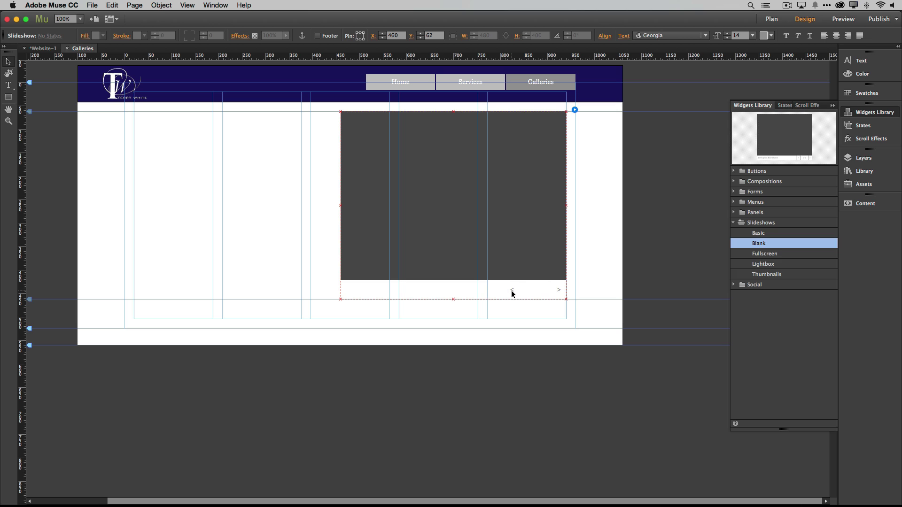
pyautogui.click(512, 293)
pyautogui.moveTo(512, 293); pyautogui.dragTo(350, 291)
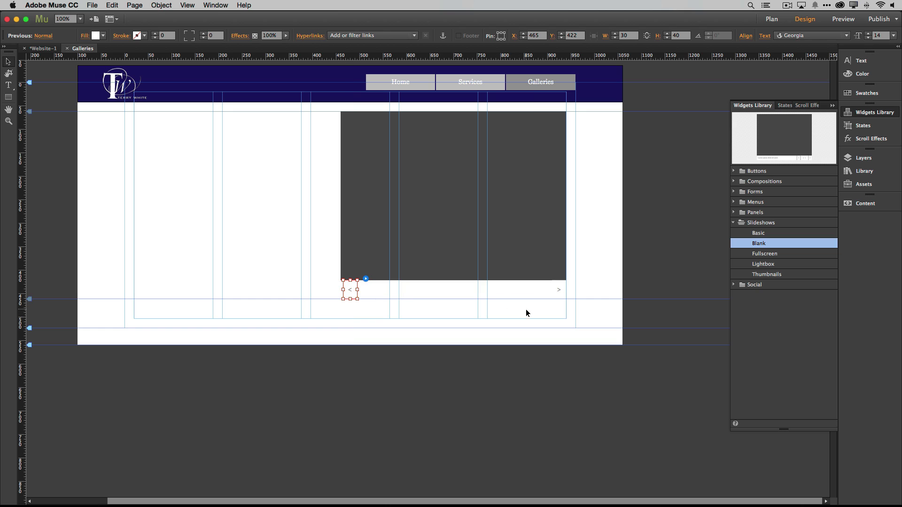
pyautogui.click(523, 203)
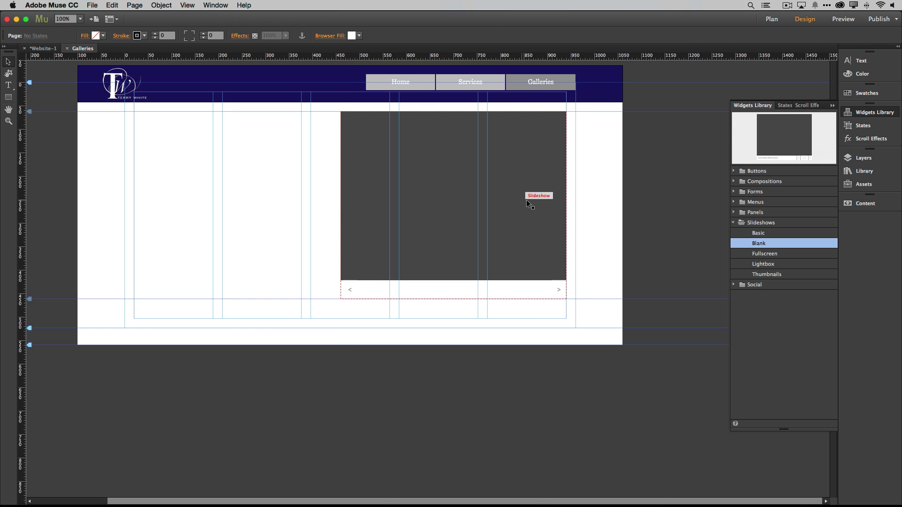
# Add all the images in the NAIS Photos folder, from _TLW3147.jpg to _TLW2969.jpg, to the Galleries slideshow
pyautogui.click(554, 139)
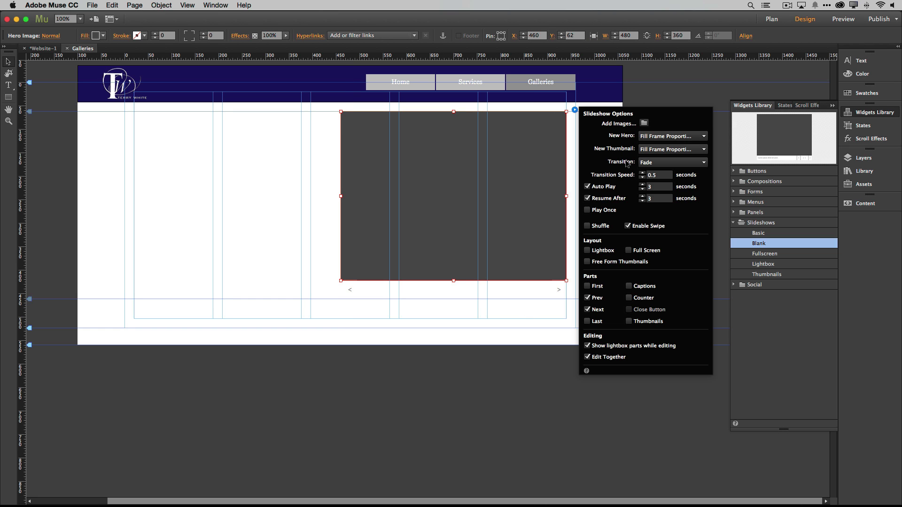
pyautogui.click(644, 124)
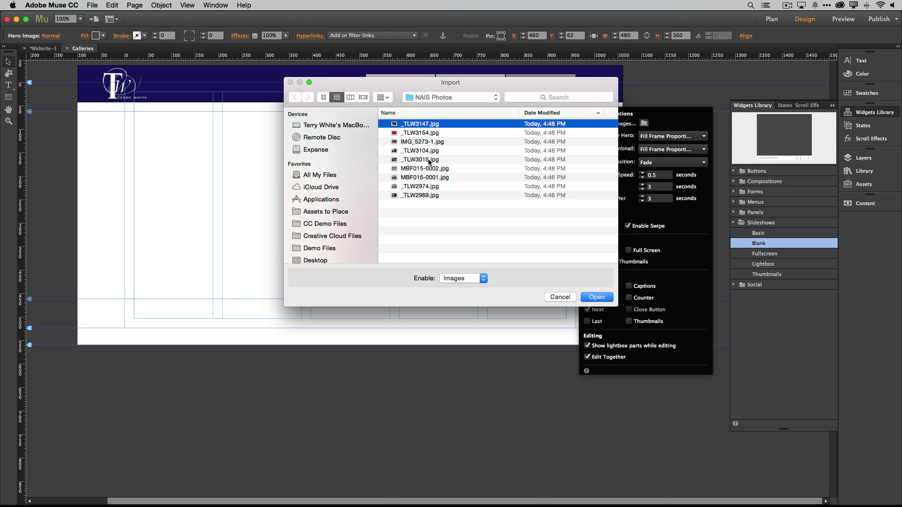
pyautogui.keyDown('shift'); pyautogui.click(425, 196); pyautogui.keyUp('shift')
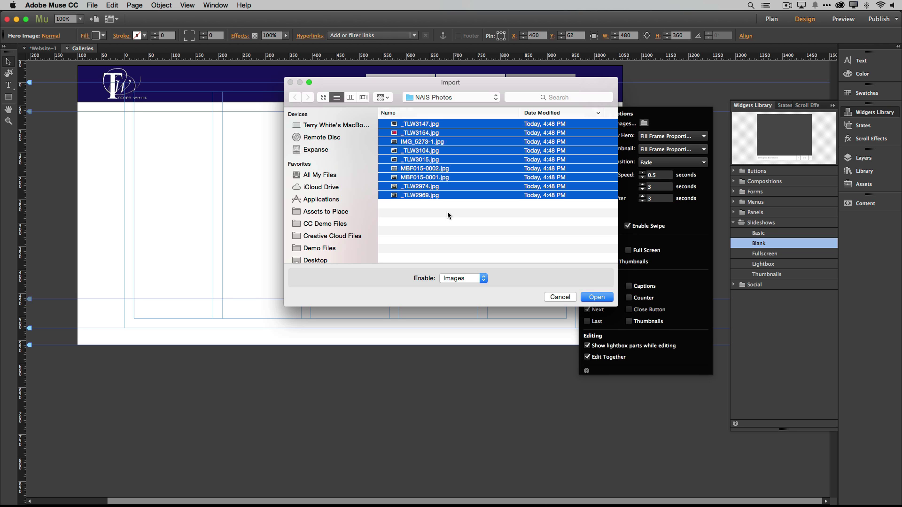
pyautogui.click(604, 298)
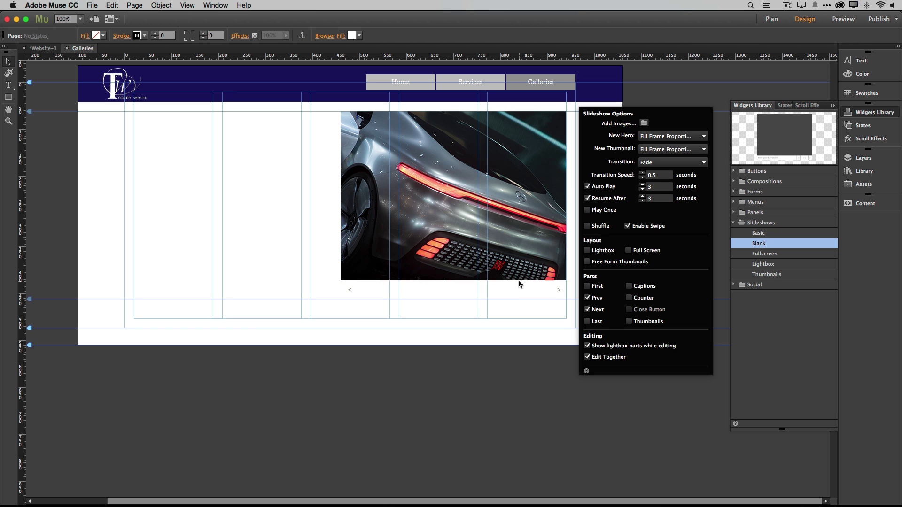
# Turn off Auto Play and turn on Thumbnails for the Galleries slideshow
pyautogui.click(587, 186)
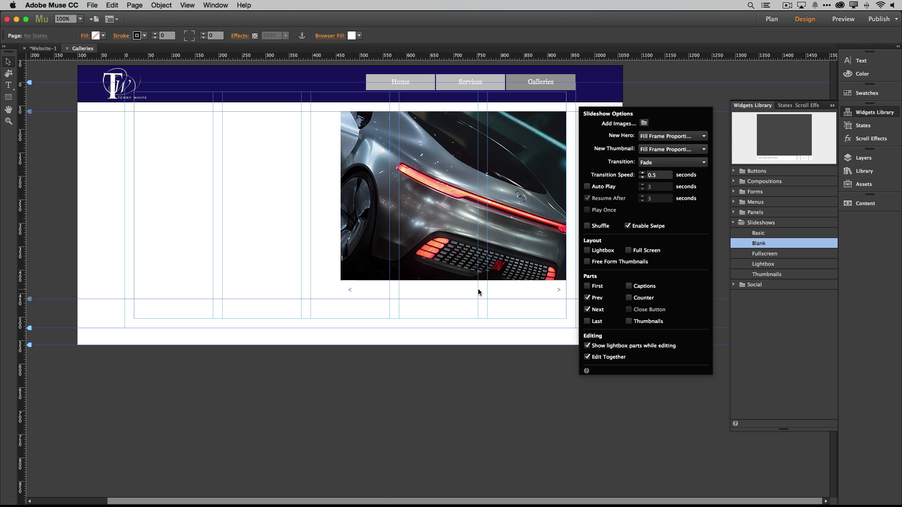
pyautogui.click(633, 324)
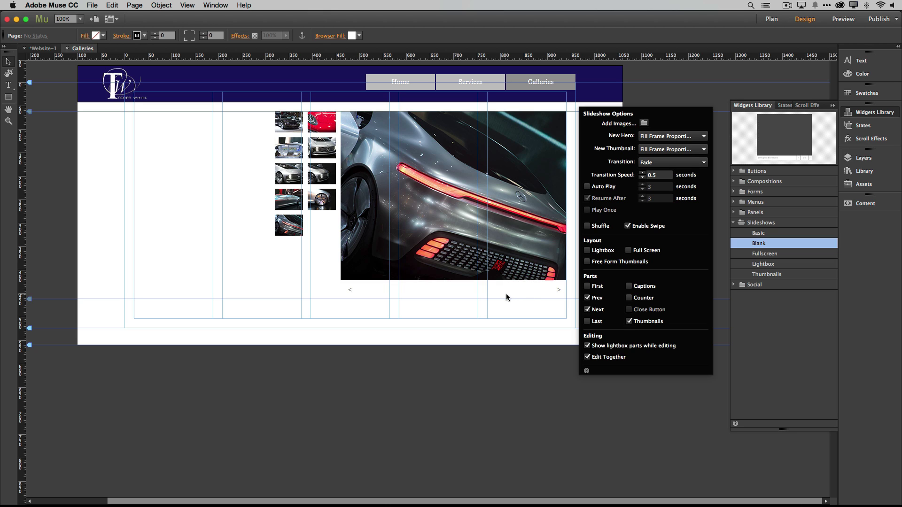
# Move the thumbnail container below the hero image to X 460, Y 467 and resize it to 480 px wide with two rows
pyautogui.click(324, 205)
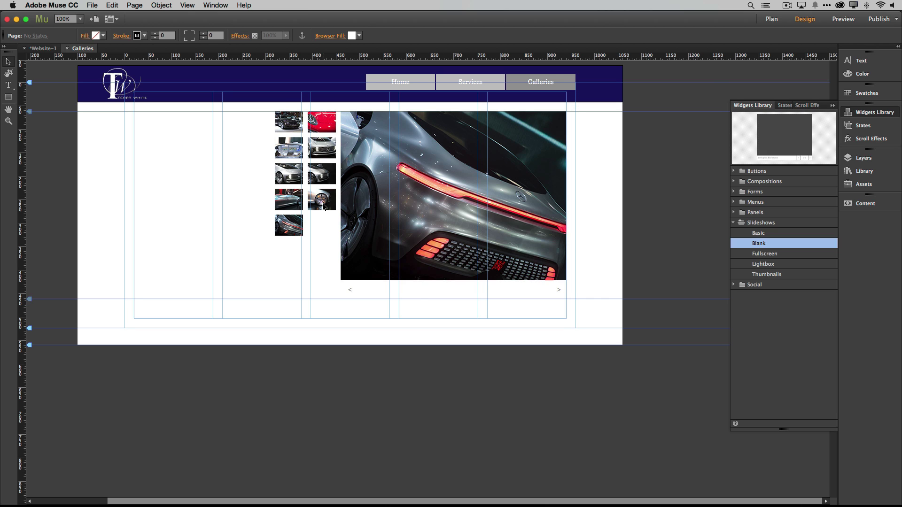
pyautogui.click(324, 206)
pyautogui.click(324, 206)
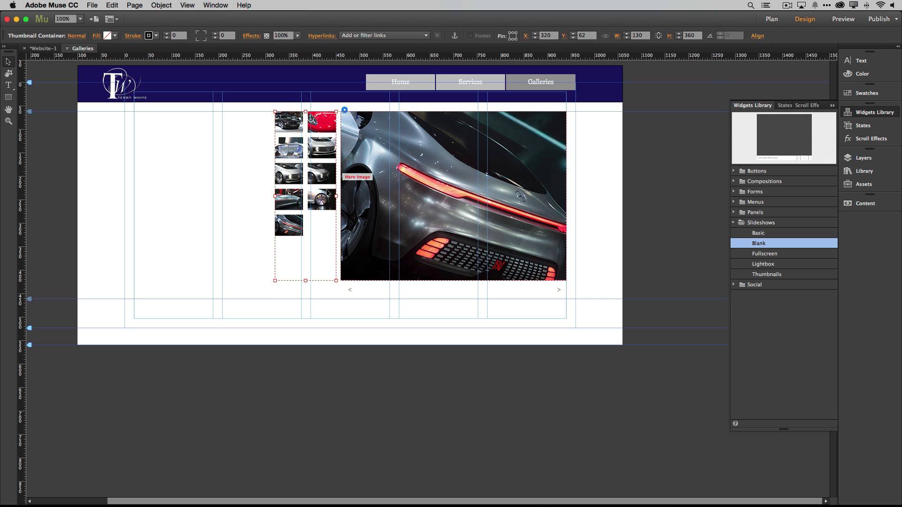
pyautogui.moveTo(324, 206); pyautogui.dragTo(399, 392)
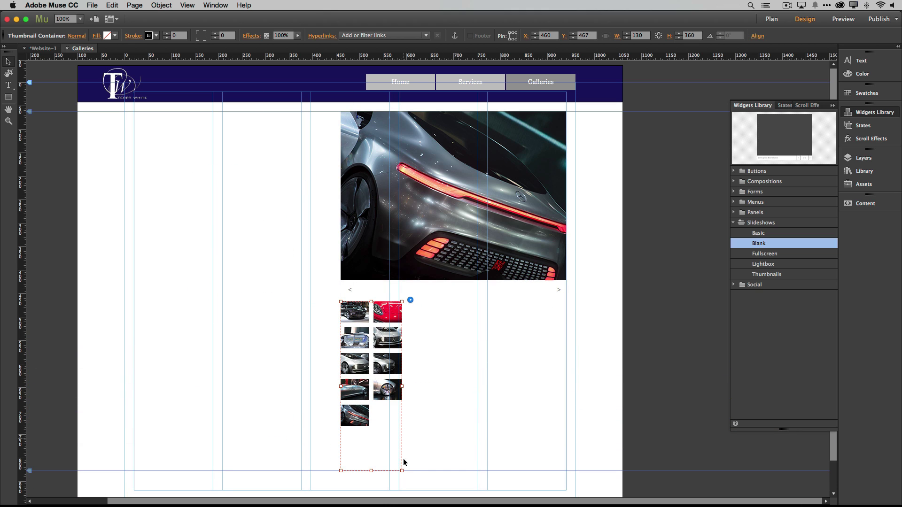
pyautogui.moveTo(403, 470); pyautogui.dragTo(565, 356)
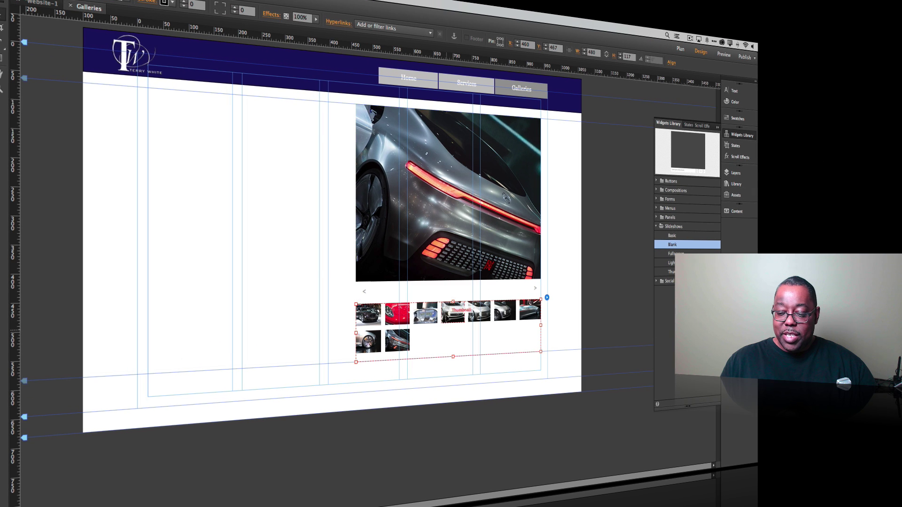
# Reorder the slideshow by moving the red car thumbnail to the last position, then select the first thumbnail
pyautogui.click(450, 318)
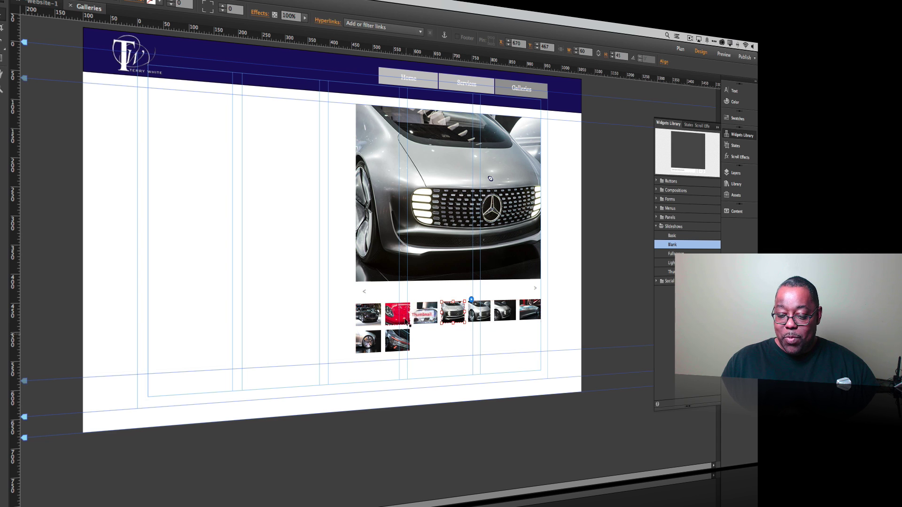
pyautogui.moveTo(405, 321); pyautogui.dragTo(416, 340)
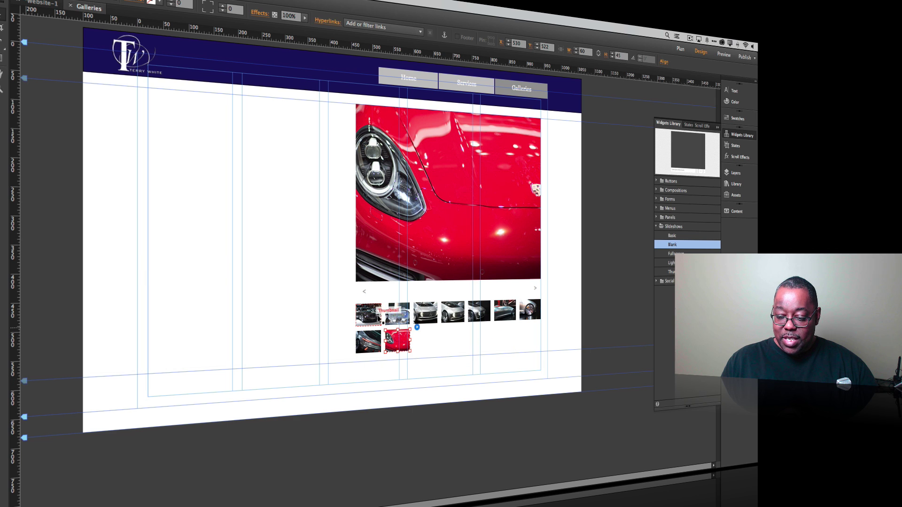
pyautogui.click(376, 316)
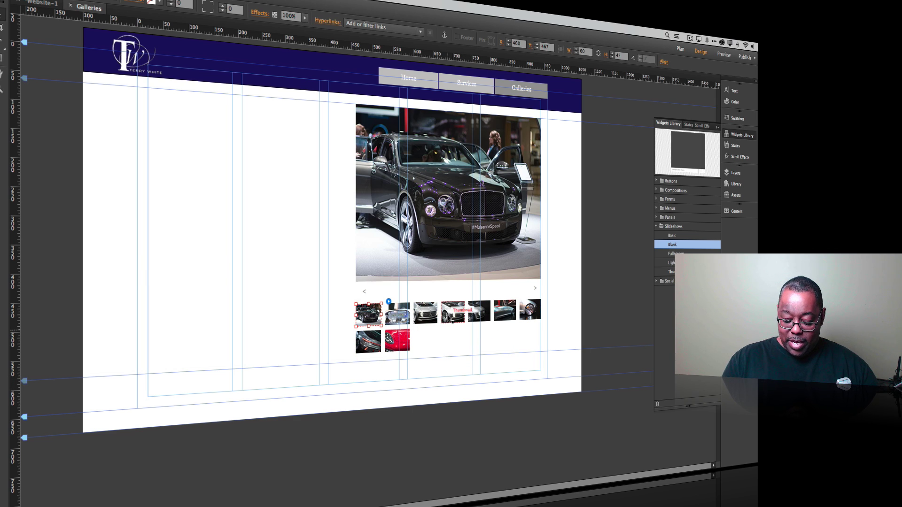
# Delete the first image from the Galleries slideshow and deselect it
pyautogui.press('Delete')
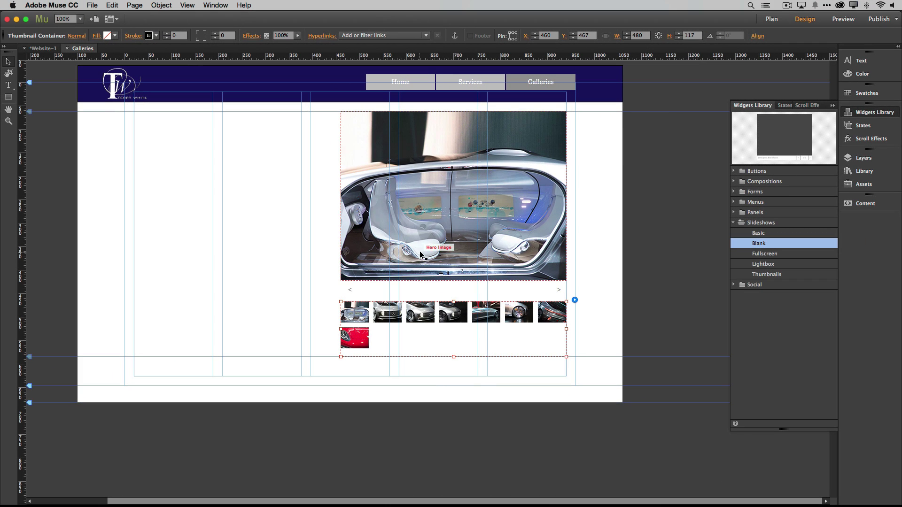
pyautogui.click(325, 168)
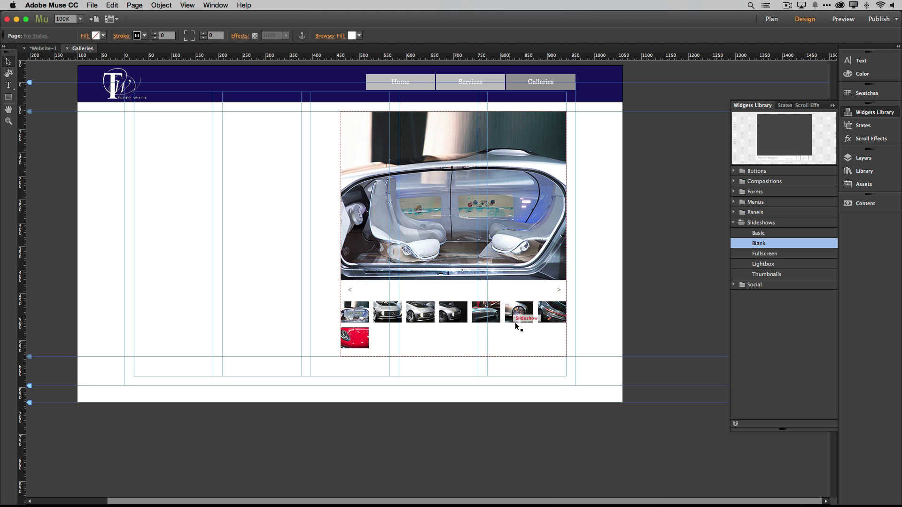
# Add a Lightbox slideshow widget to the Galleries page and position it beside the car slideshow, below the header
pyautogui.click(765, 265)
pyautogui.moveTo(771, 266); pyautogui.dragTo(245, 268)
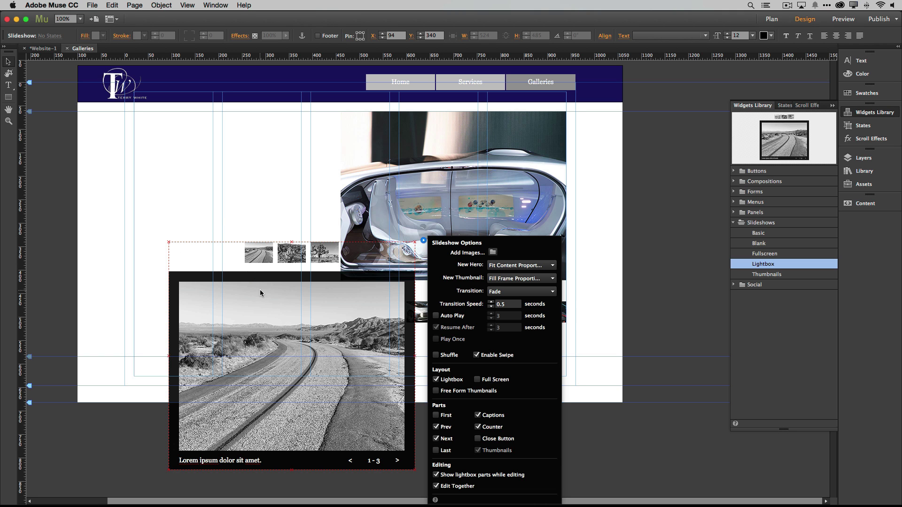
pyautogui.moveTo(262, 296); pyautogui.dragTo(212, 166)
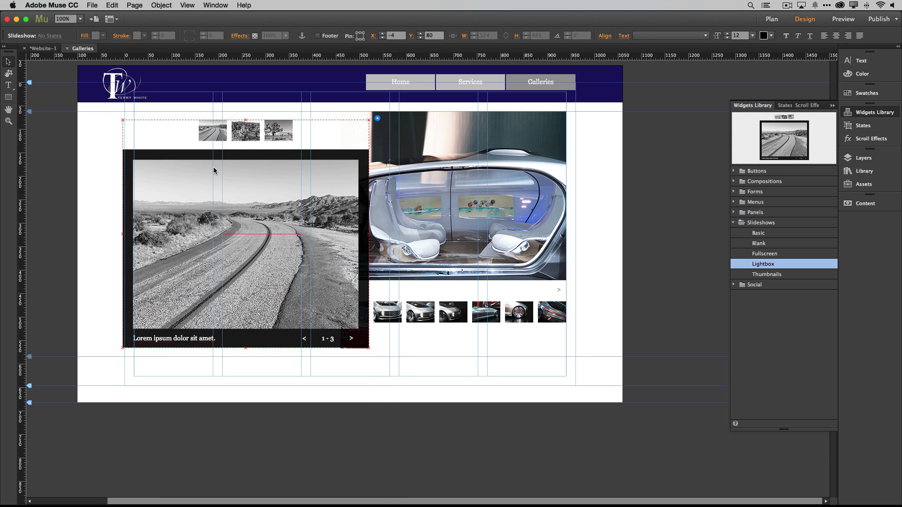
pyautogui.rightClick(218, 173)
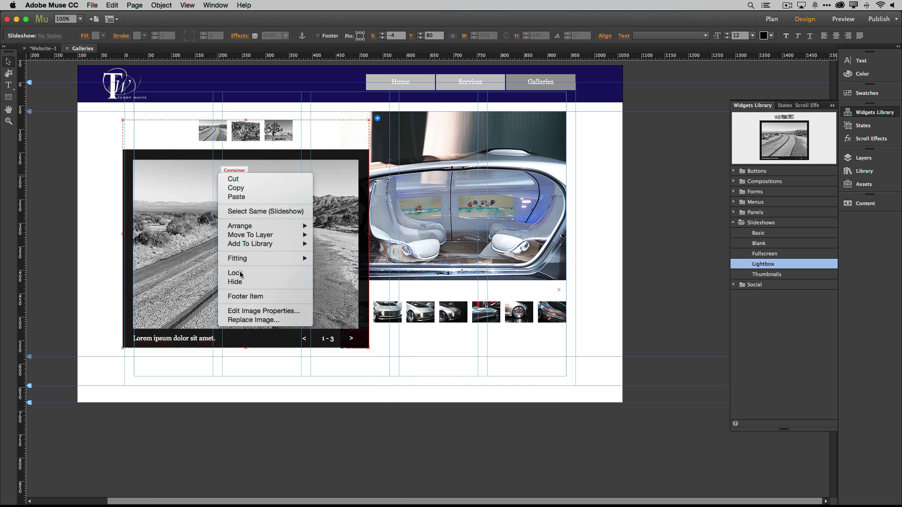
pyautogui.click(188, 216)
pyautogui.moveTo(181, 208); pyautogui.dragTo(187, 190)
# Extend the page length and move the lightbox container below the car slideshow to X 20, Y 623
pyautogui.click(187, 194)
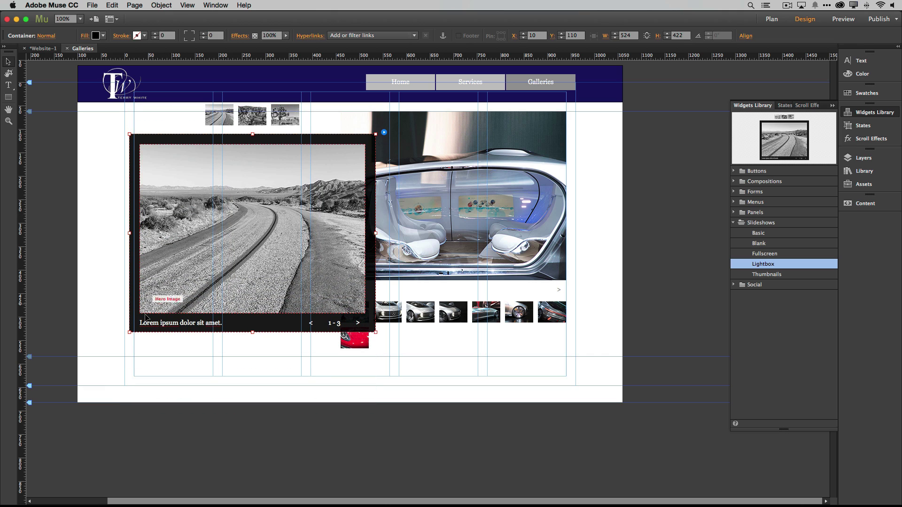
pyautogui.moveTo(29, 404); pyautogui.dragTo(30, 480)
pyautogui.moveTo(30, 330)
pyautogui.mouseDown()
pyautogui.moveTo(56, 376)
pyautogui.moveTo(69, 489)
pyautogui.mouseUp()
pyautogui.moveTo(202, 87); pyautogui.dragTo(206, 324)
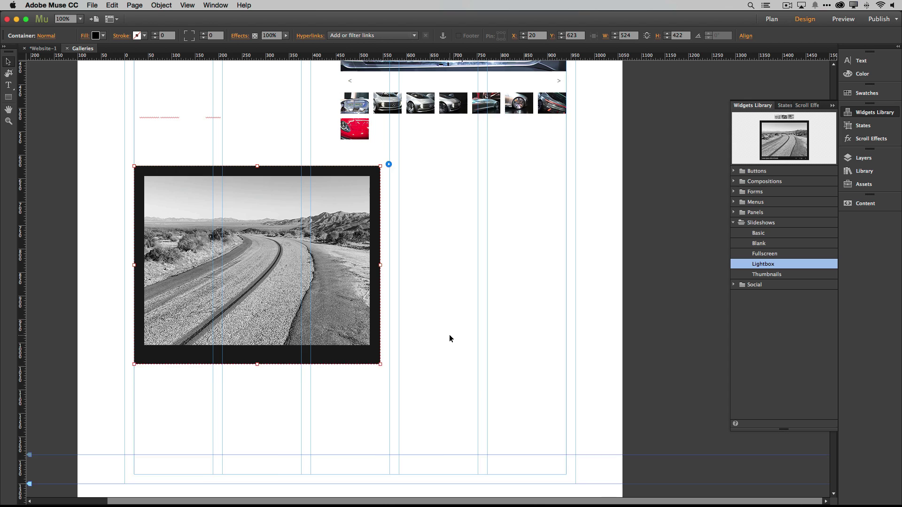
# Move the lightbox's thumbnail container to just beneath the large lightbox image, at X 42, Y 1053
pyautogui.scroll(2, 449, 335)
pyautogui.scroll(10, 449, 335)
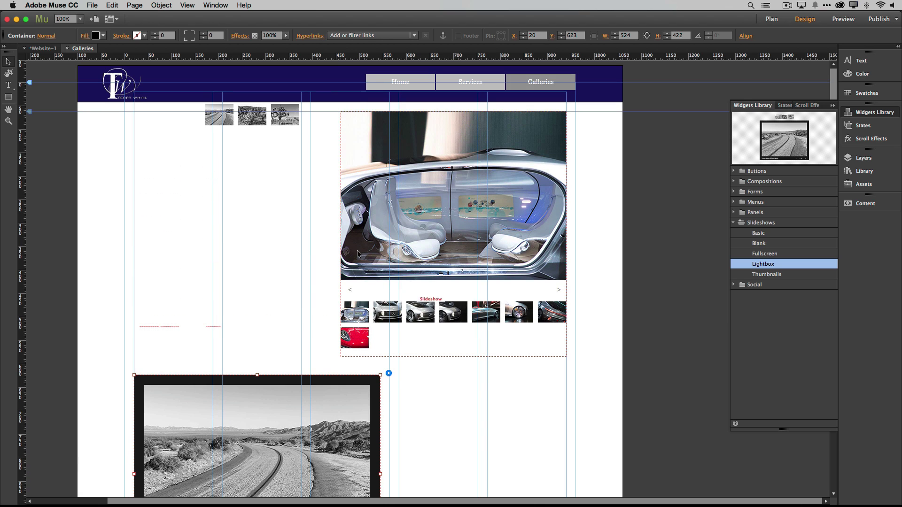
pyautogui.click(256, 121)
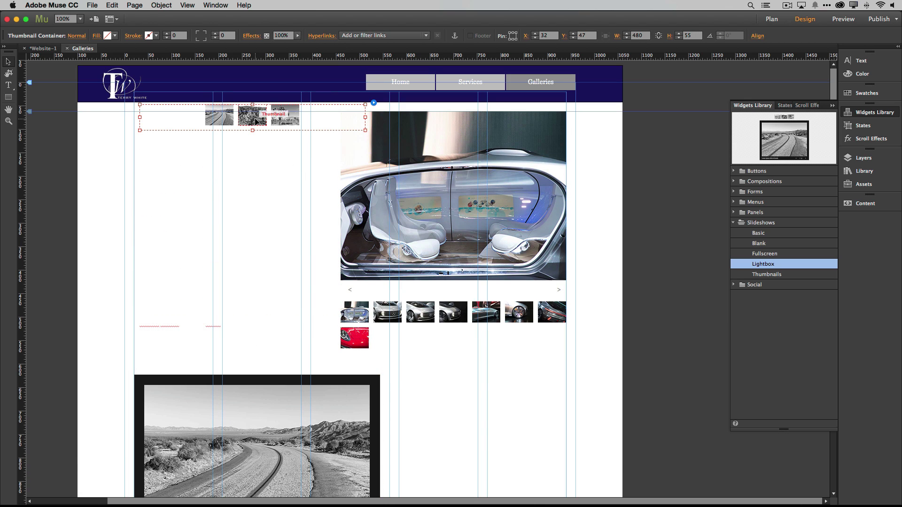
pyautogui.moveTo(257, 122); pyautogui.dragTo(250, 364)
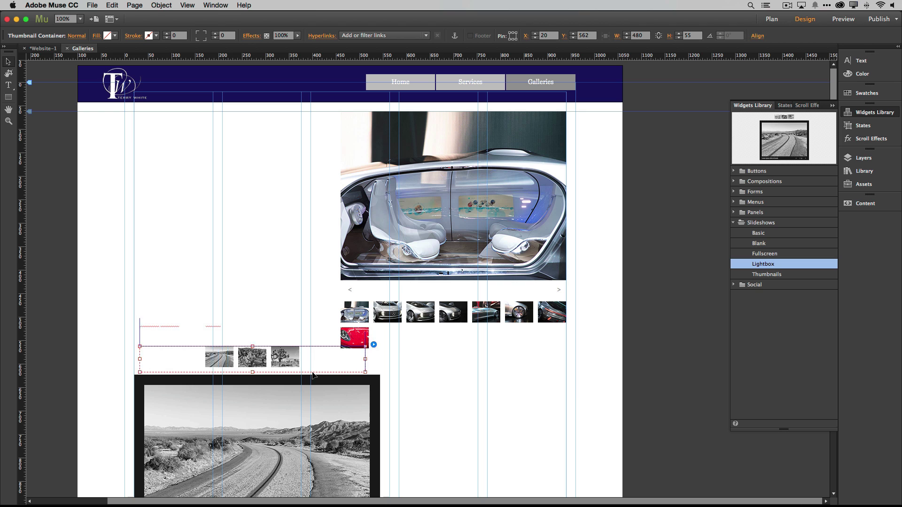
pyautogui.moveTo(313, 375); pyautogui.dragTo(529, 427)
pyautogui.scroll(-18, 458, 300)
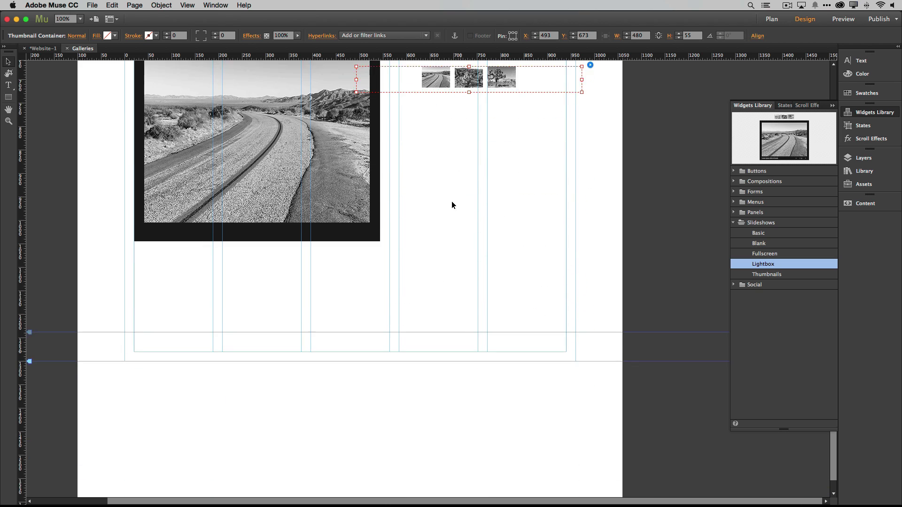
pyautogui.moveTo(423, 82); pyautogui.dragTo(228, 250)
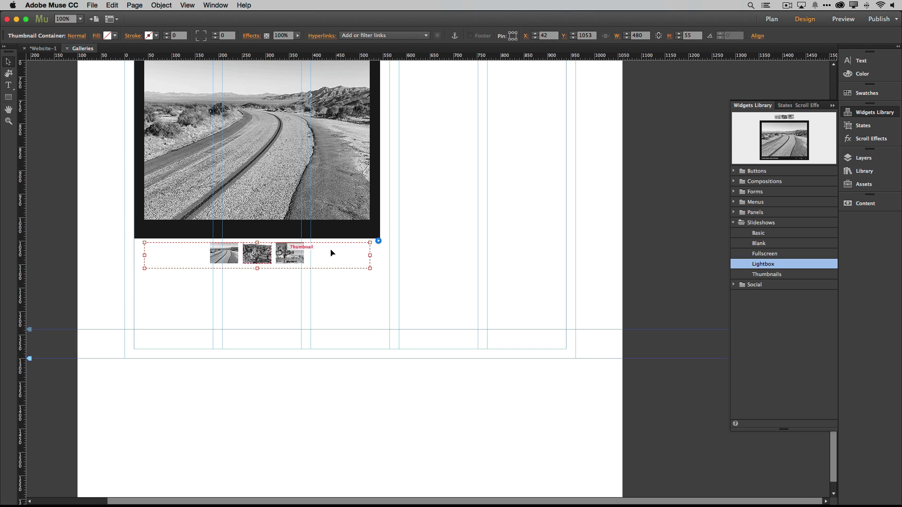
# Shorten the Galleries page by raising its lowest guide to just below the bottom-of-page guide, and deselect everything
pyautogui.scroll(-2, 366, 389)
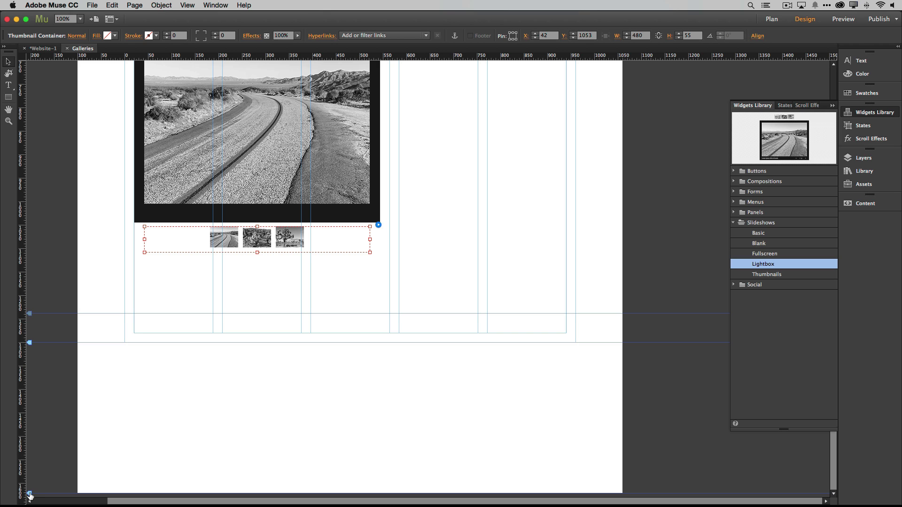
pyautogui.moveTo(30, 494); pyautogui.dragTo(34, 371)
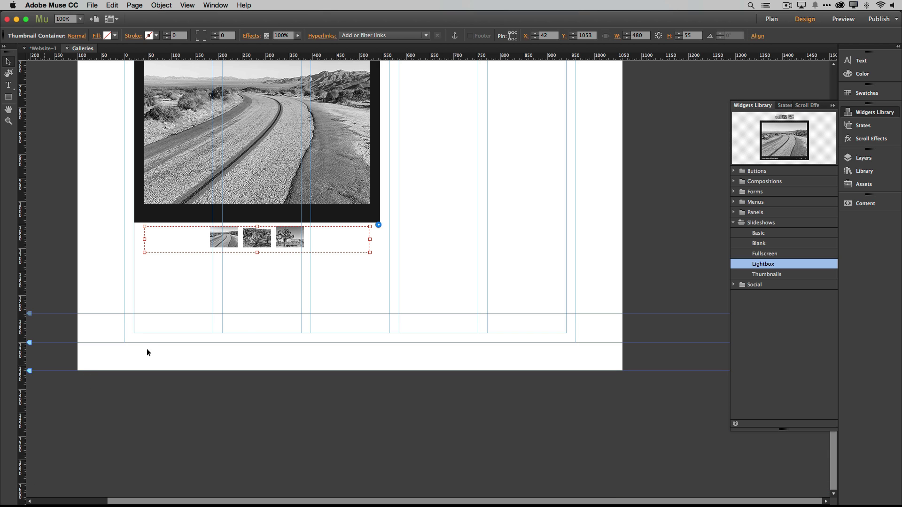
pyautogui.scroll(8, 388, 292)
pyautogui.scroll(1, 390, 290)
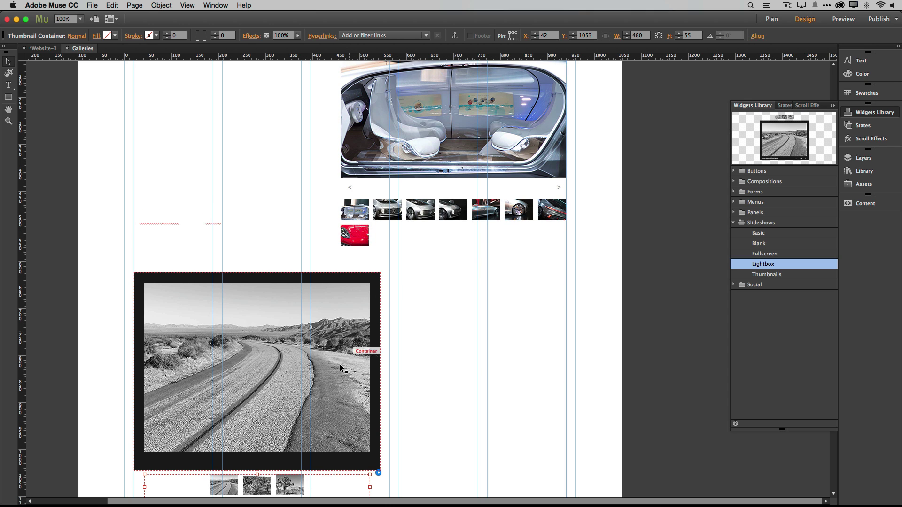
pyautogui.click(421, 343)
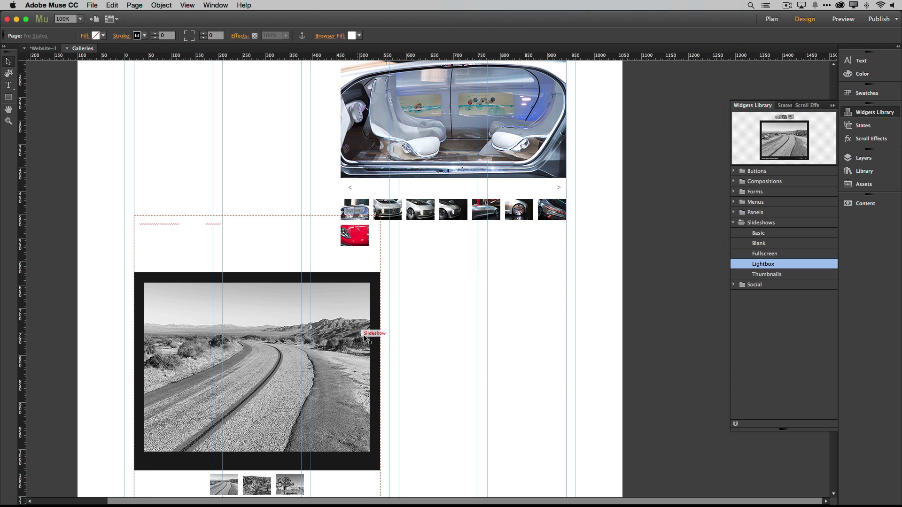
# Preview the Galleries page in the browser and examine its layout from the header down to the lightbox thumbnails
pyautogui.click(96, 6)
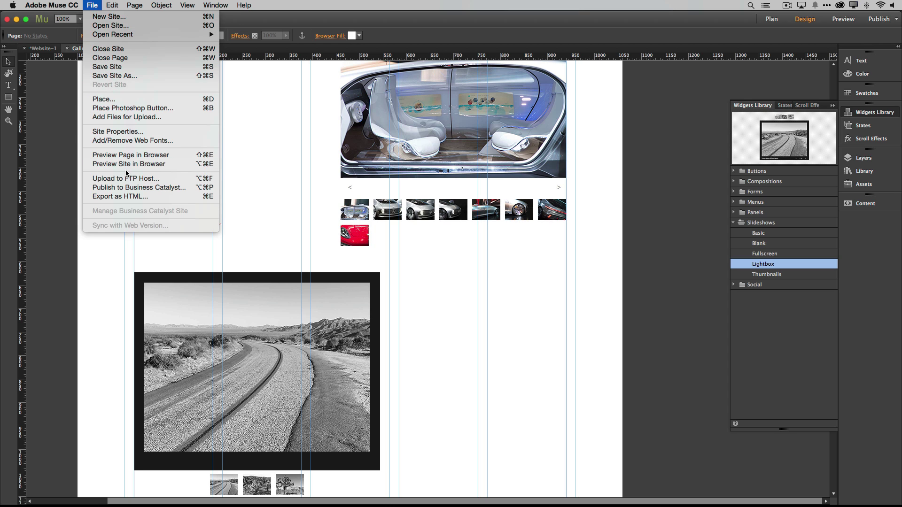
pyautogui.click(139, 155)
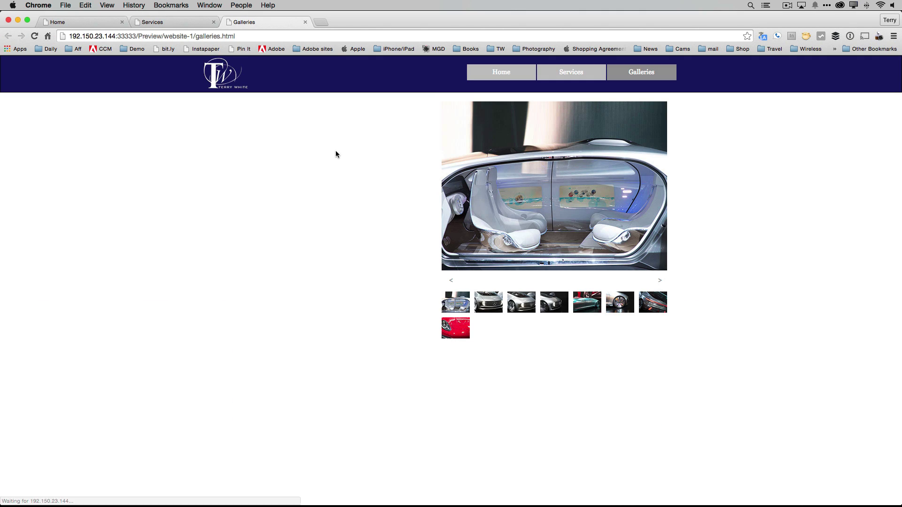
pyautogui.scroll(-5, 364, 177)
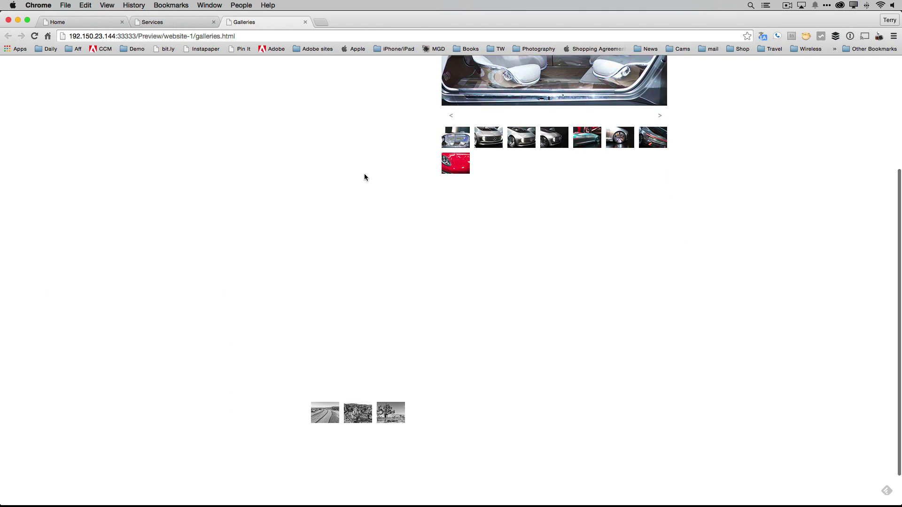
pyautogui.scroll(5, 365, 177)
pyautogui.scroll(-1, 364, 177)
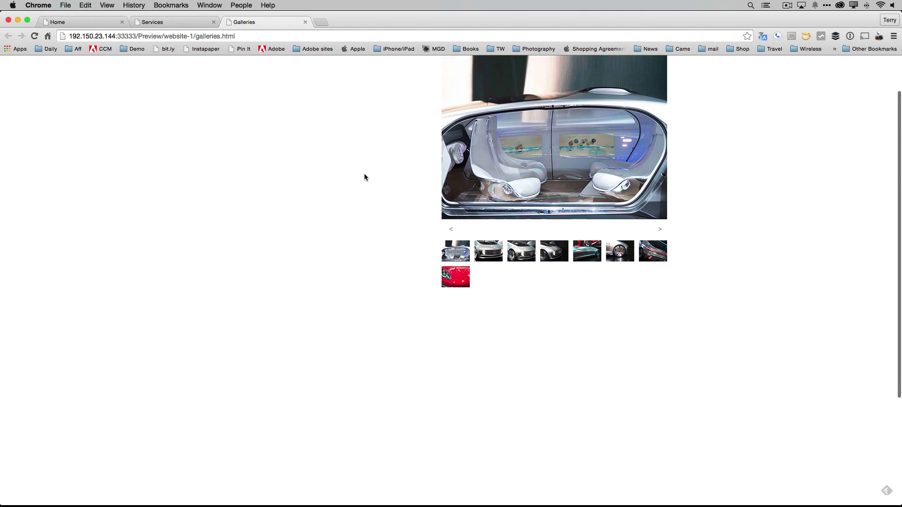
pyautogui.scroll(-4, 365, 174)
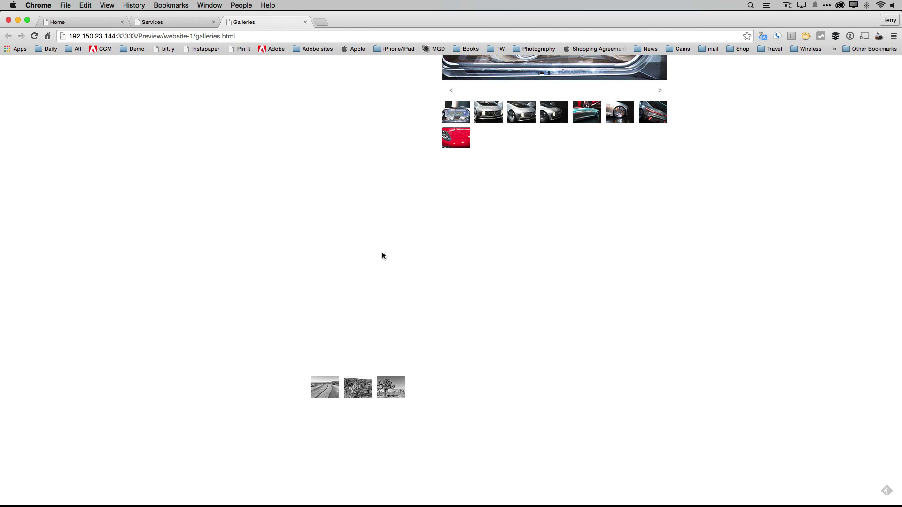
pyautogui.scroll(4, 422, 244)
pyautogui.scroll(1, 422, 243)
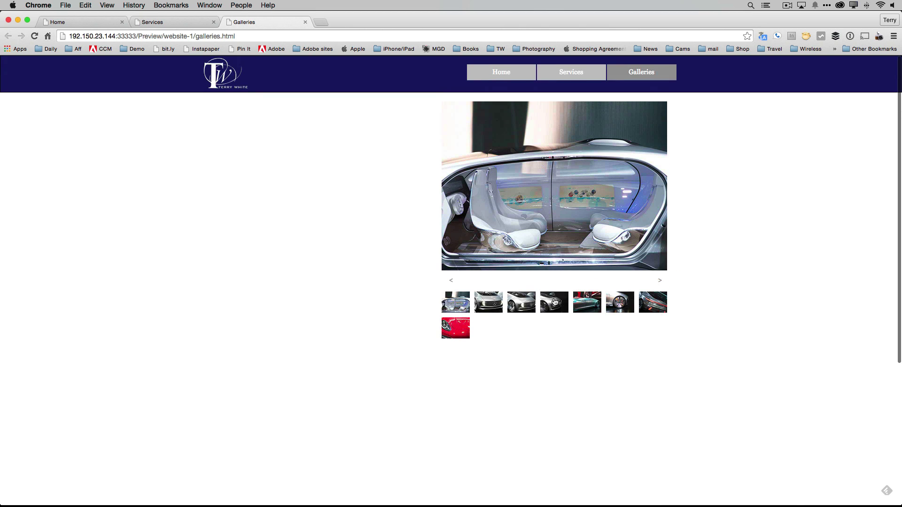
# Test the car slideshow's next and previous arrows, and open the teal-lit car and red car images from their thumbnails
pyautogui.click(661, 282)
pyautogui.moveTo(556, 215)
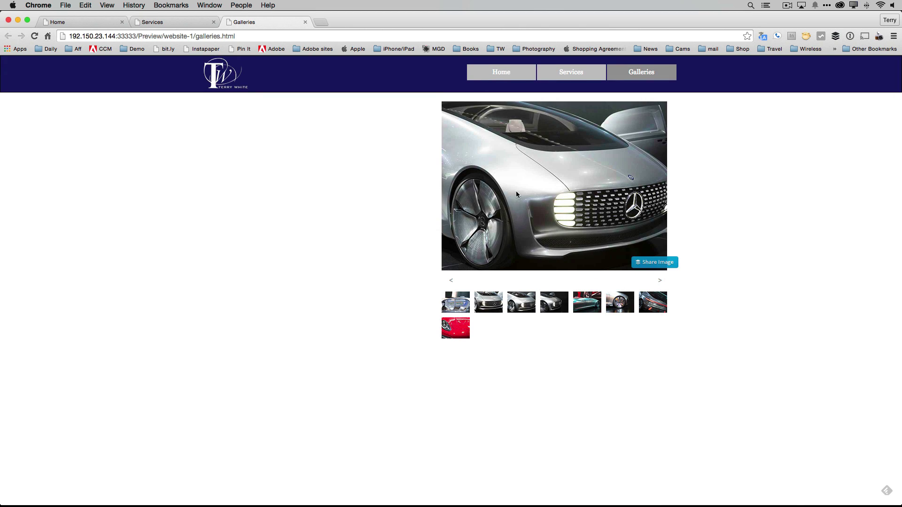
pyautogui.click(452, 282)
pyautogui.click(453, 282)
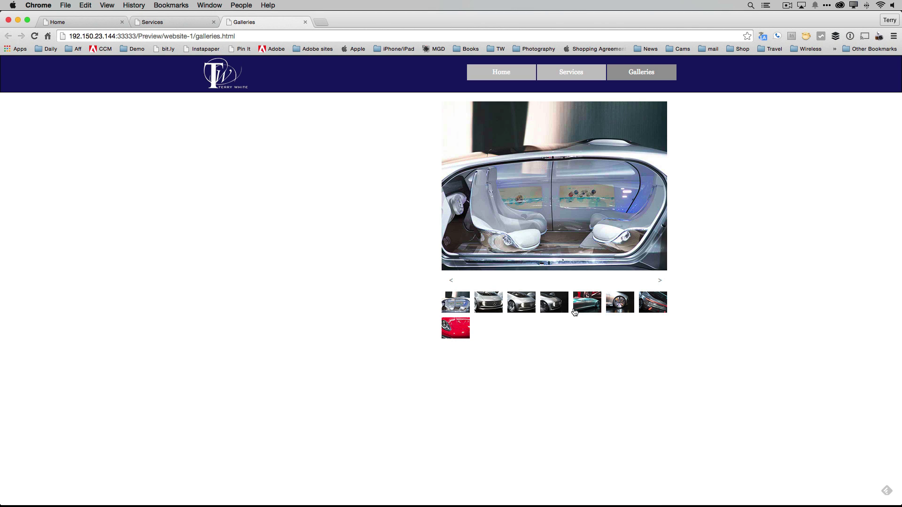
pyautogui.click(583, 308)
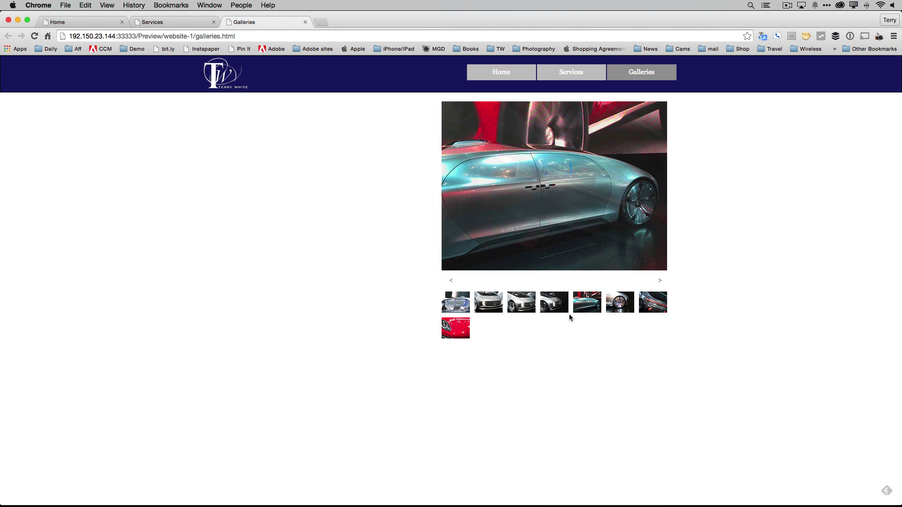
pyautogui.click(456, 333)
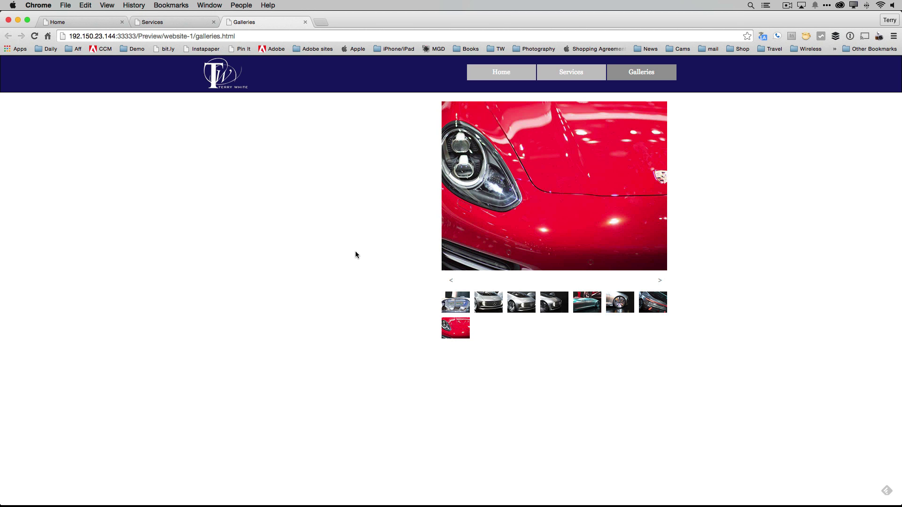
# Open the lightbox from its first thumbnail, advance to the third image, and close it to return to Adobe Muse
pyautogui.scroll(-3, 356, 253)
pyautogui.scroll(-6, 355, 253)
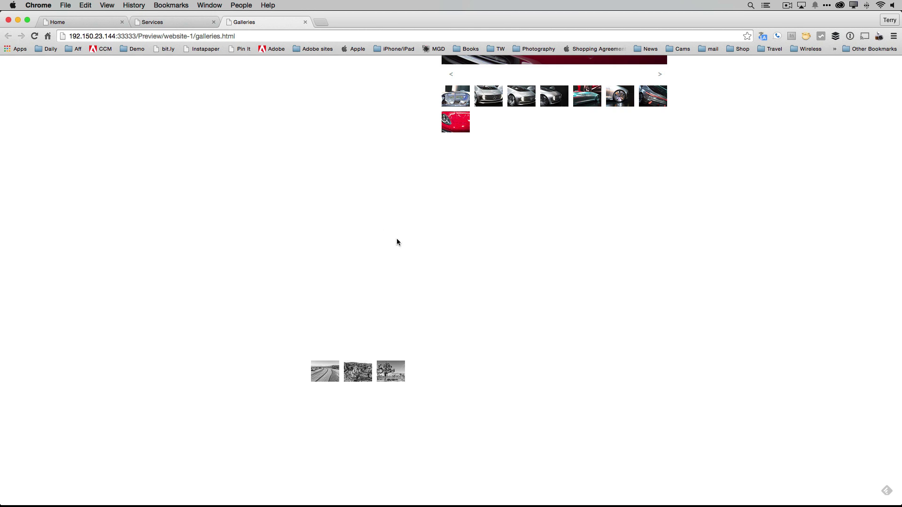
pyautogui.scroll(7, 397, 242)
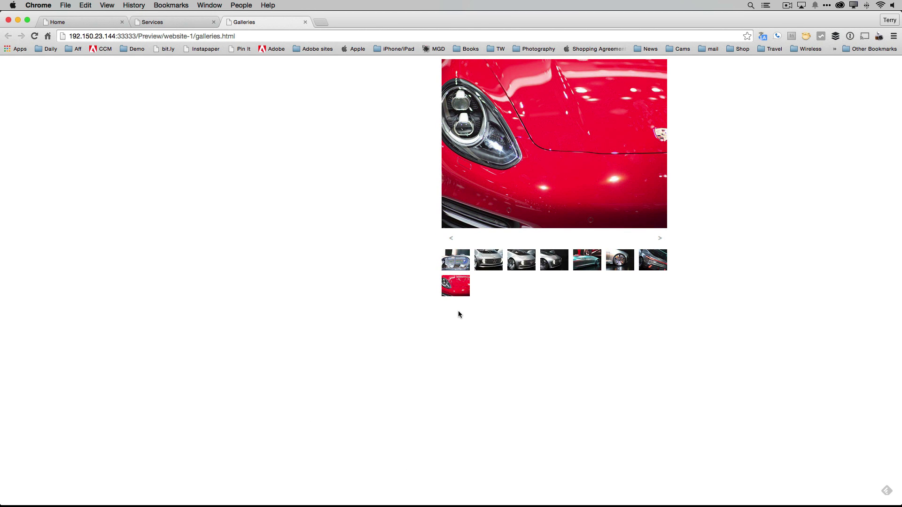
pyautogui.scroll(-6, 458, 312)
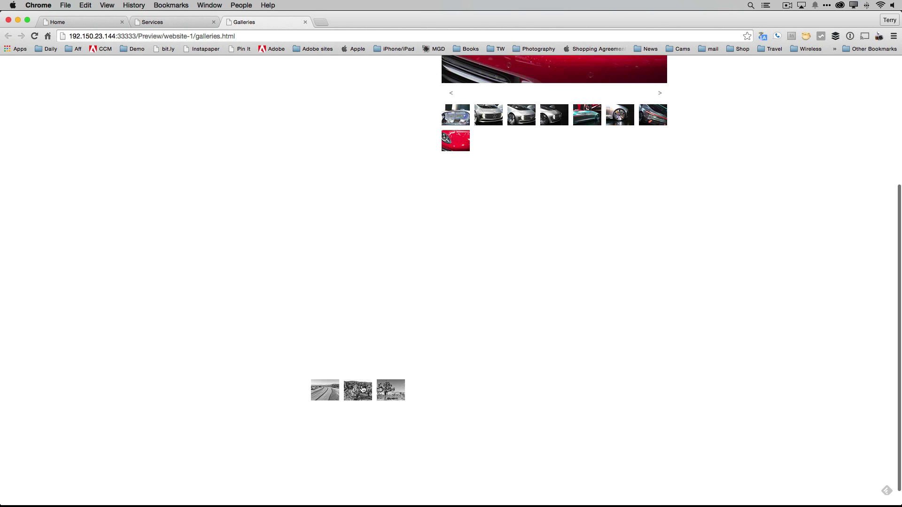
pyautogui.click(325, 391)
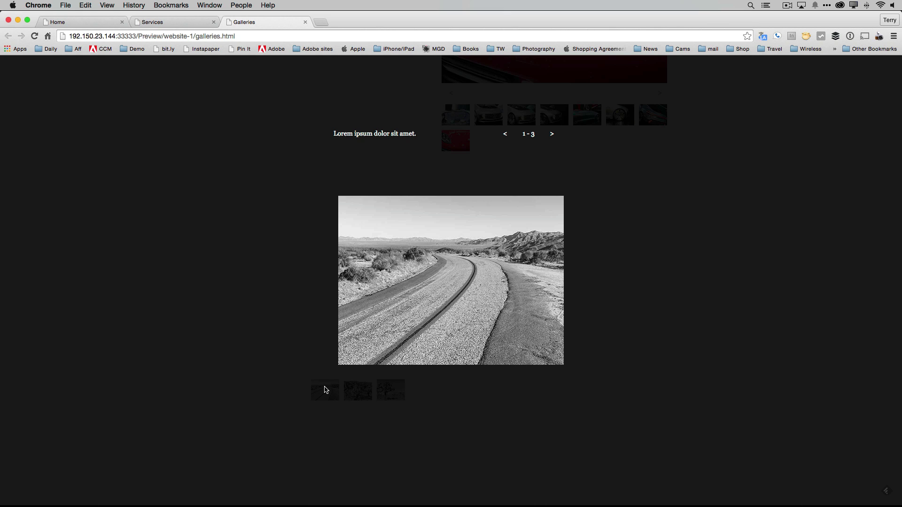
pyautogui.moveTo(409, 245)
pyautogui.click(552, 136)
pyautogui.click(552, 137)
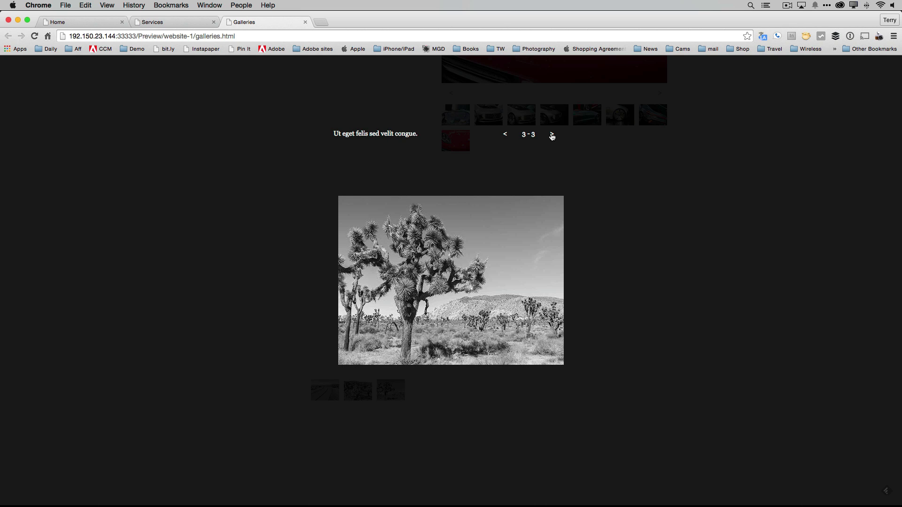
pyautogui.click(342, 98)
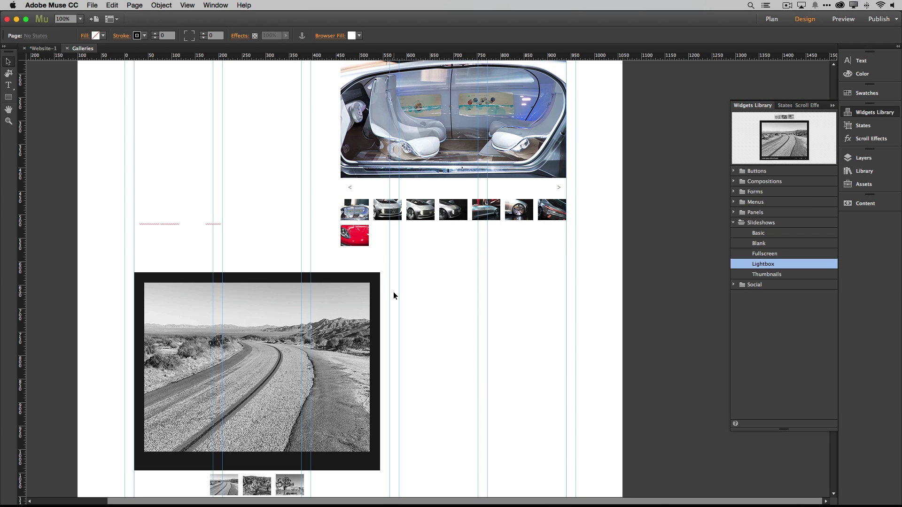
# Move the lightbox slideshow's caption to just above its large image
pyautogui.click(296, 224)
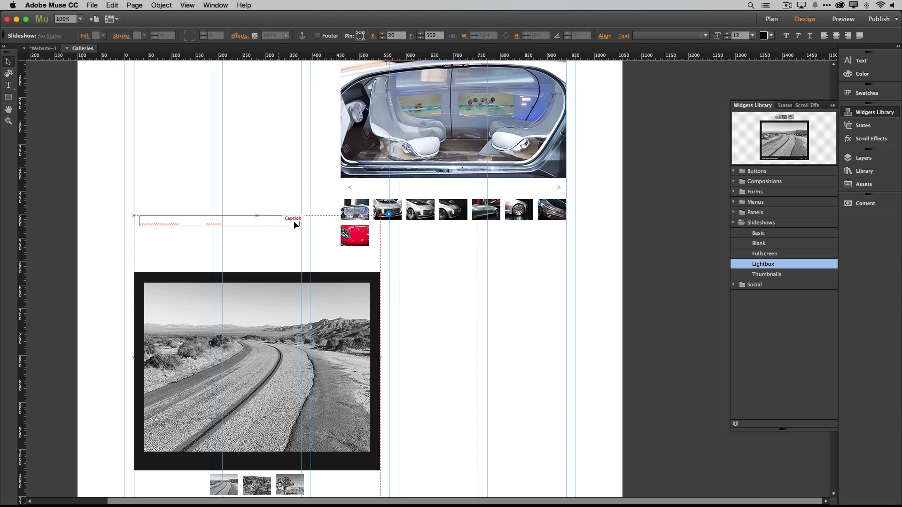
pyautogui.click(285, 226)
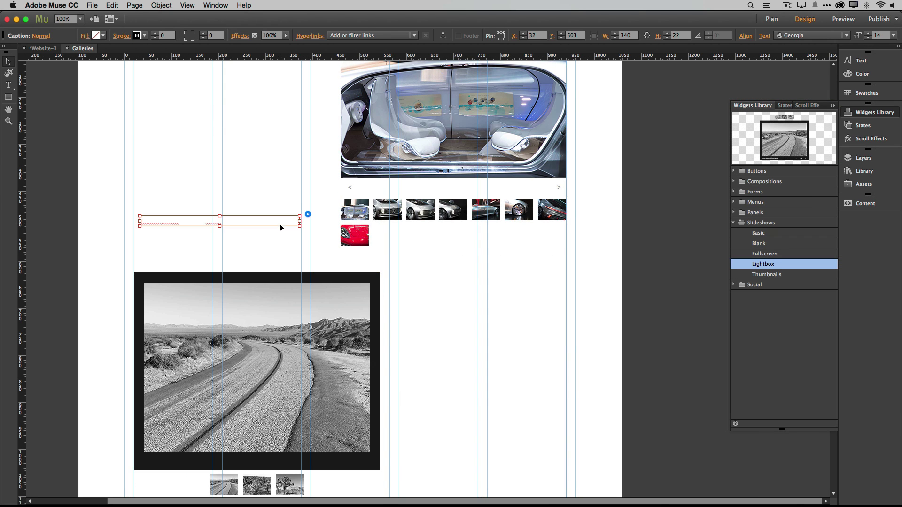
pyautogui.moveTo(284, 226); pyautogui.dragTo(322, 270)
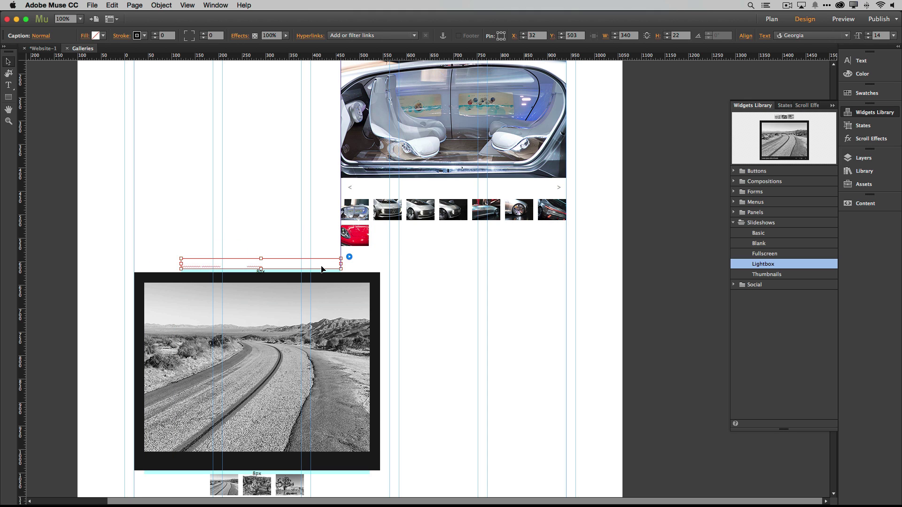
# Move the lightbox thumbnails above the large image, shift the whole slideshow lower on the page, and deselect it
pyautogui.click(294, 485)
pyautogui.moveTo(295, 485); pyautogui.dragTo(286, 243)
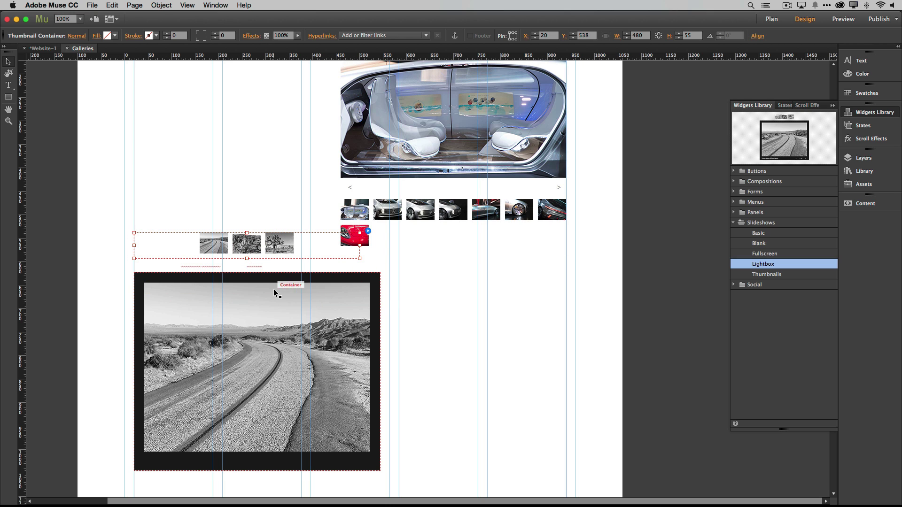
pyautogui.click(441, 307)
pyautogui.moveTo(339, 314); pyautogui.dragTo(334, 355)
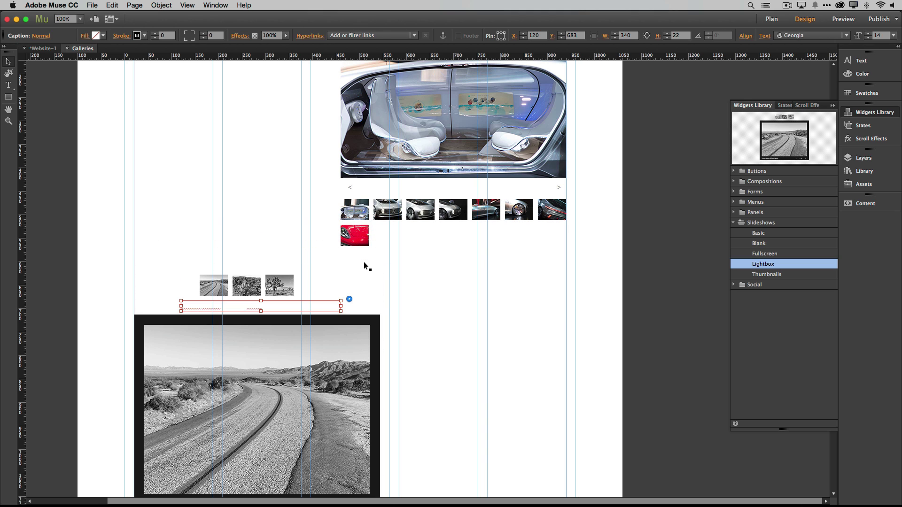
pyautogui.click(367, 264)
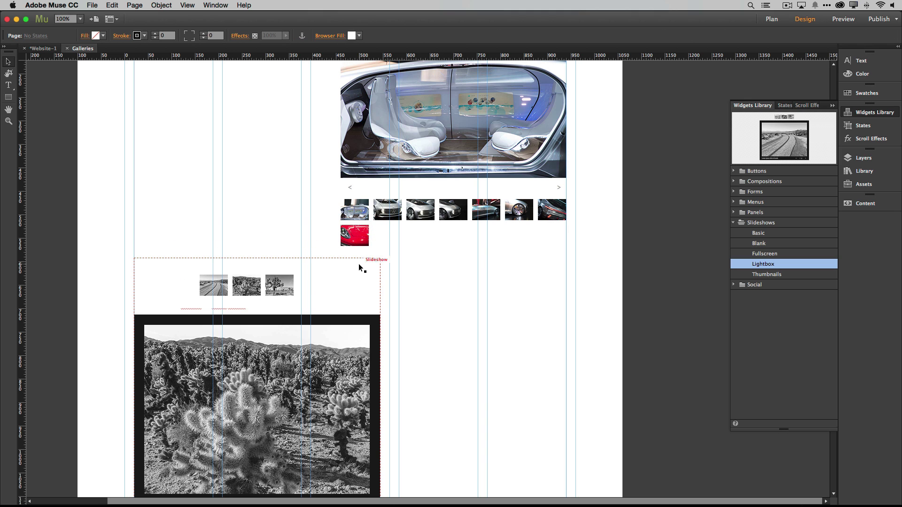
# Move the lightbox's Next button to just above the large image at about X 445, Y 679
pyautogui.click(361, 266)
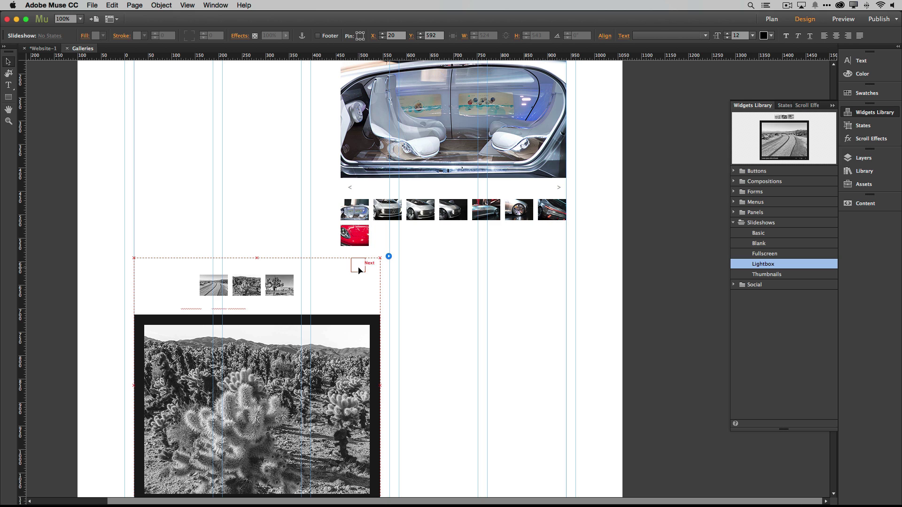
pyautogui.click(361, 267)
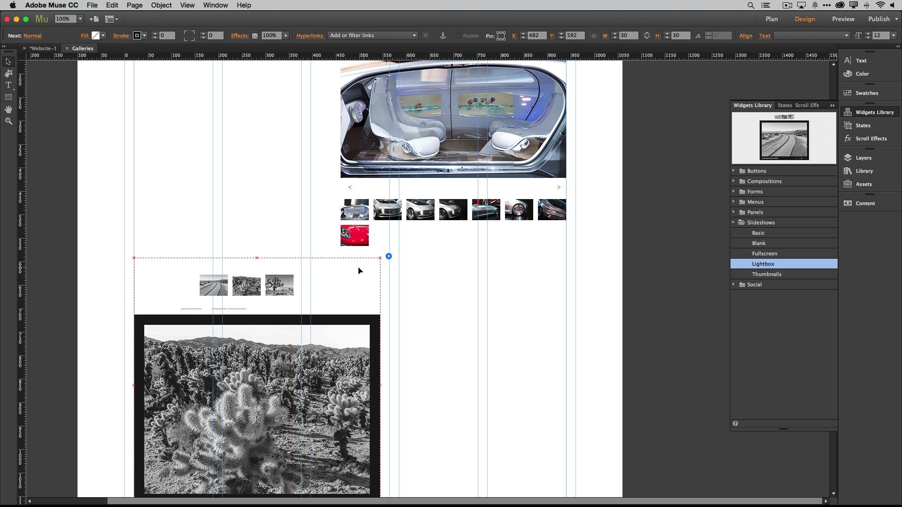
pyautogui.moveTo(358, 281); pyautogui.dragTo(340, 312)
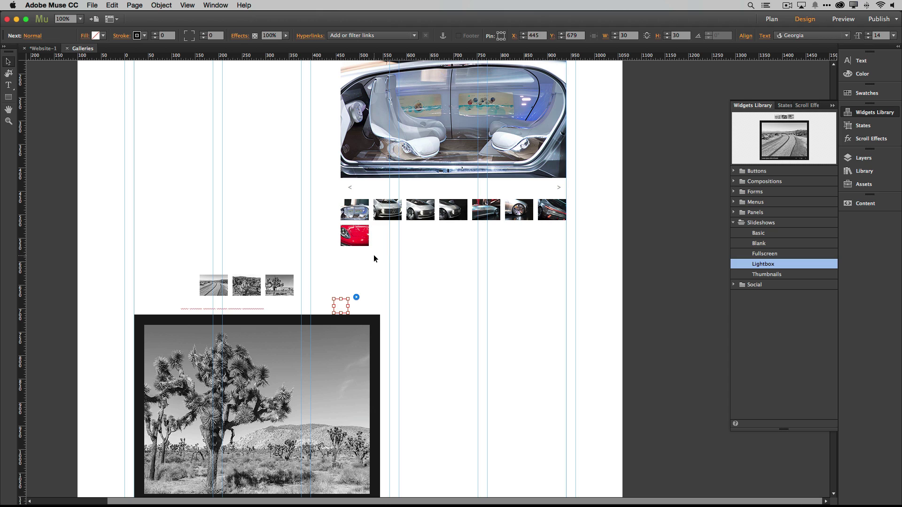
pyautogui.click(374, 256)
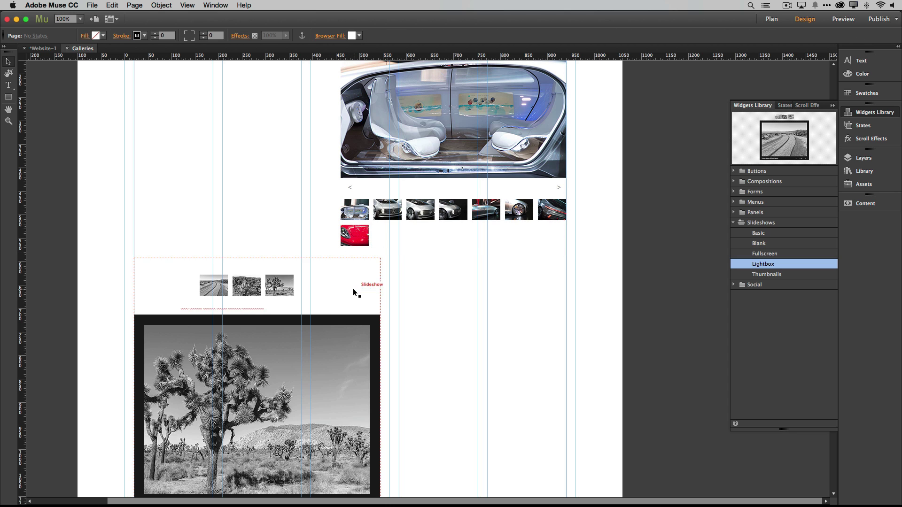
# Move the lightbox's counter to about X 347, Y 679, level with the Next button, and deselect it
pyautogui.click(342, 264)
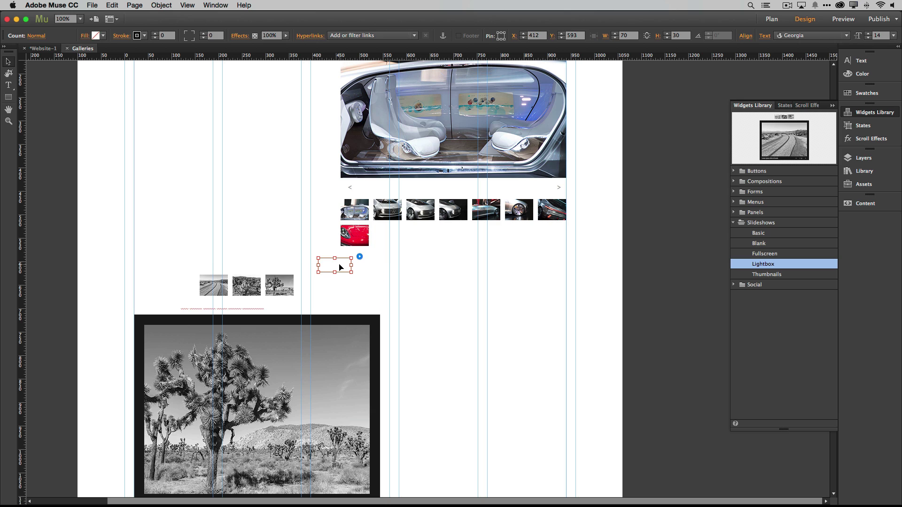
pyautogui.moveTo(341, 267); pyautogui.dragTo(310, 307)
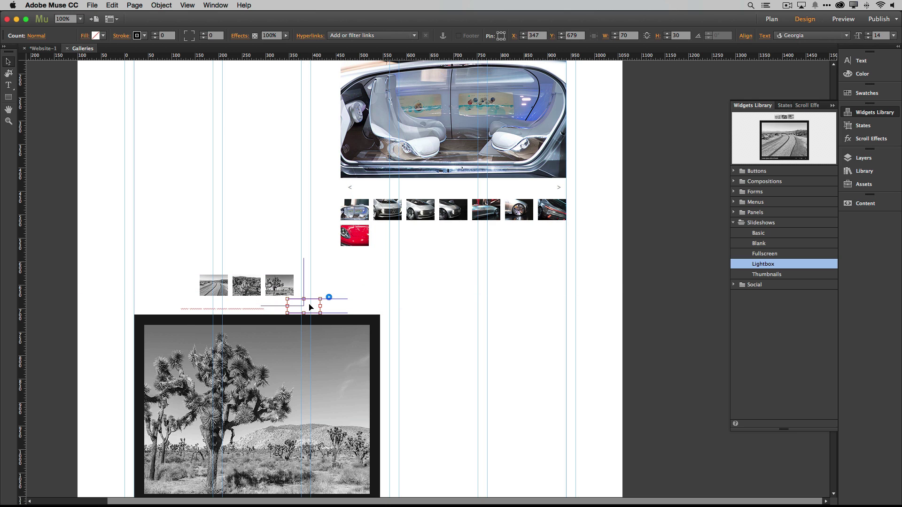
pyautogui.click(349, 259)
# Move the lightbox's Previous button to about X 332, Y 679, level with the Next button, and deselect it
pyautogui.click(295, 280)
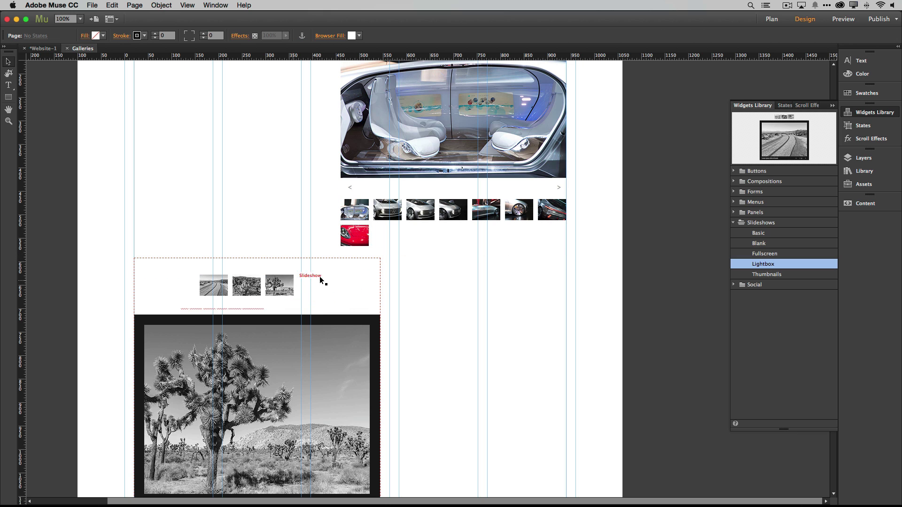
pyautogui.click(359, 266)
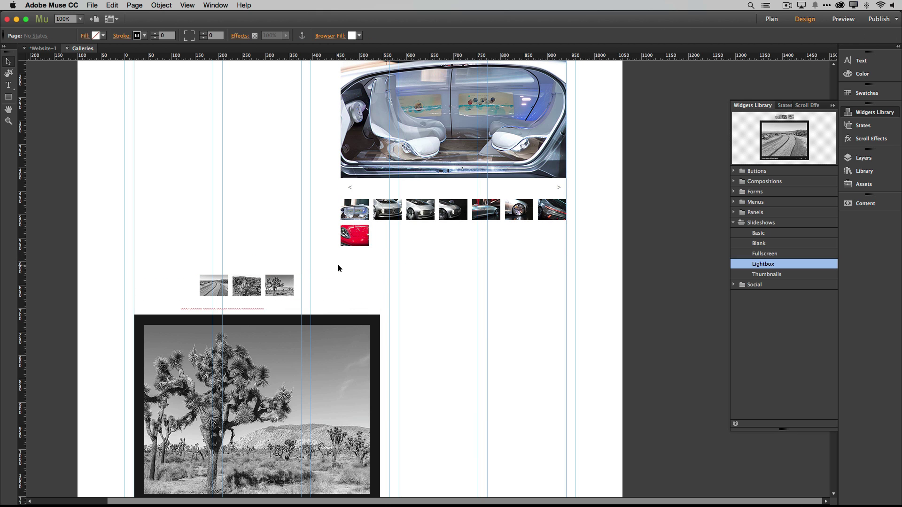
pyautogui.click(336, 262)
pyautogui.click(330, 267)
pyautogui.click(319, 268)
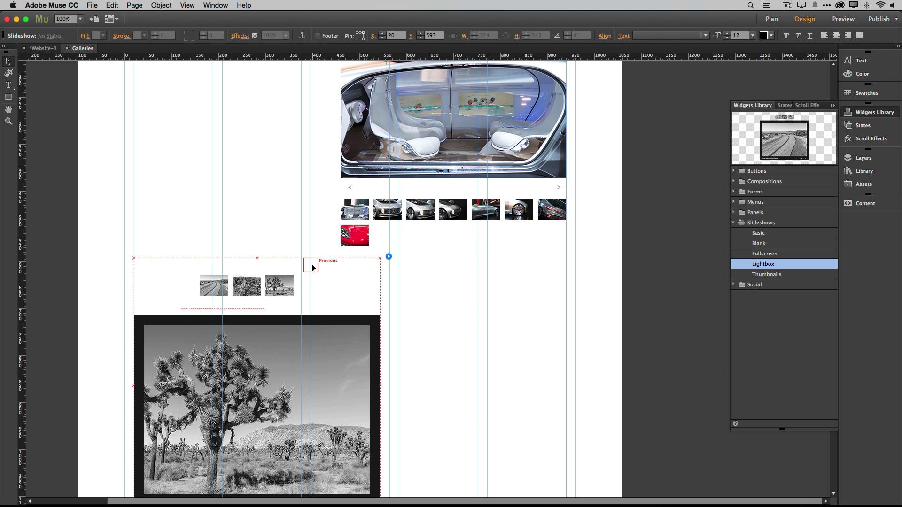
pyautogui.click(314, 268)
pyautogui.click(315, 268)
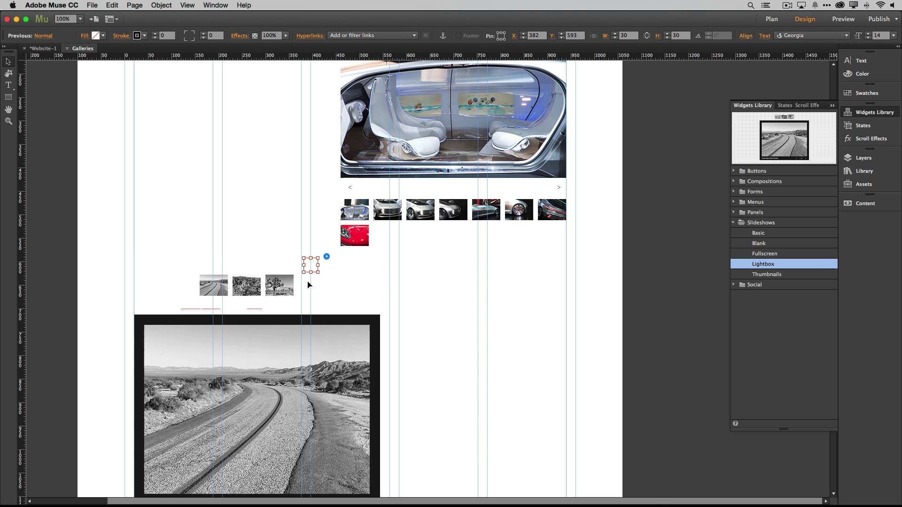
pyautogui.moveTo(311, 270); pyautogui.dragTo(301, 310)
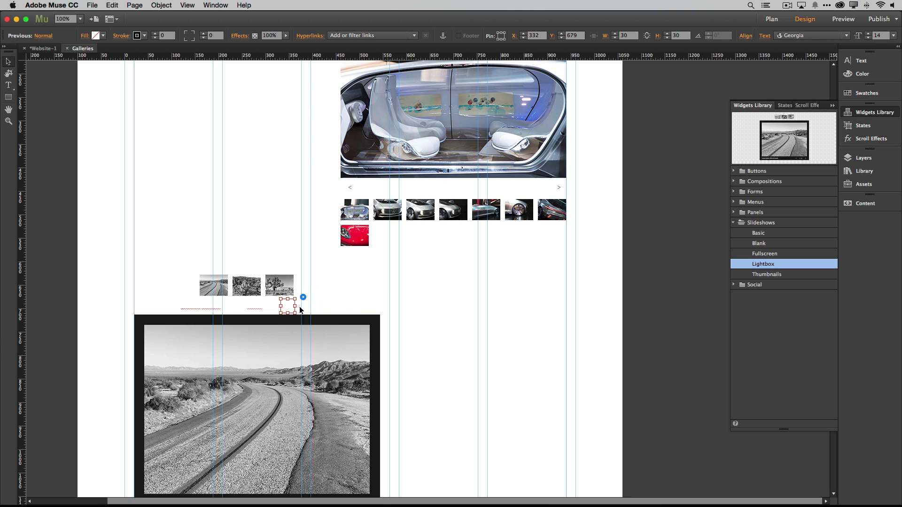
pyautogui.click(402, 289)
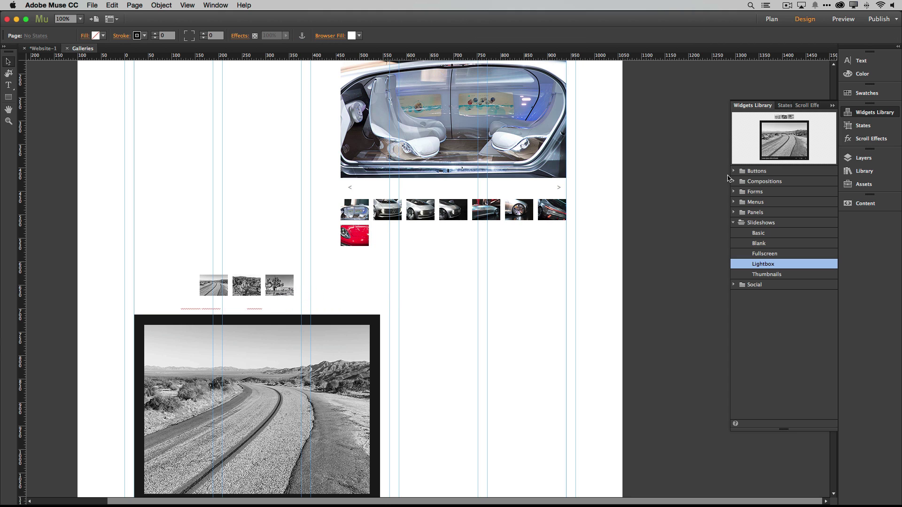
# Turn off Captions and Counter for the lightbox slideshow and deselect it
pyautogui.click(377, 289)
pyautogui.click(388, 272)
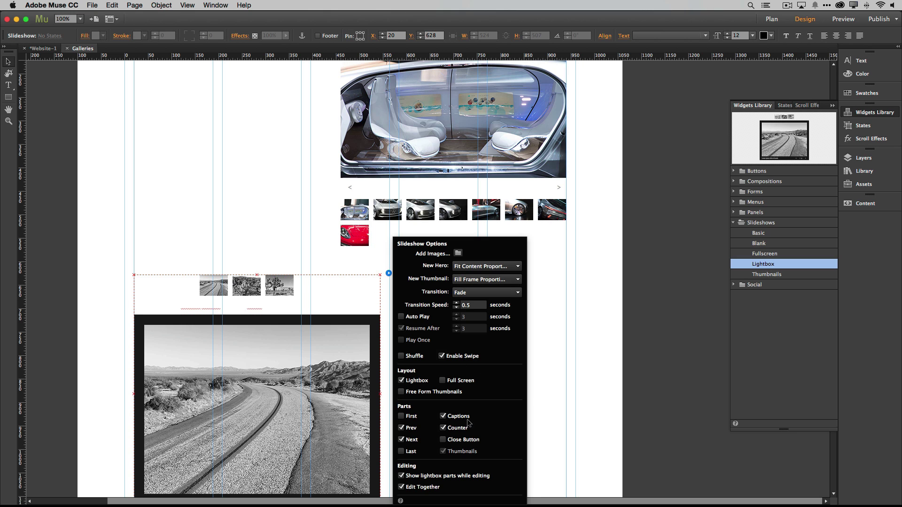
pyautogui.click(447, 417)
pyautogui.click(443, 428)
pyautogui.click(536, 374)
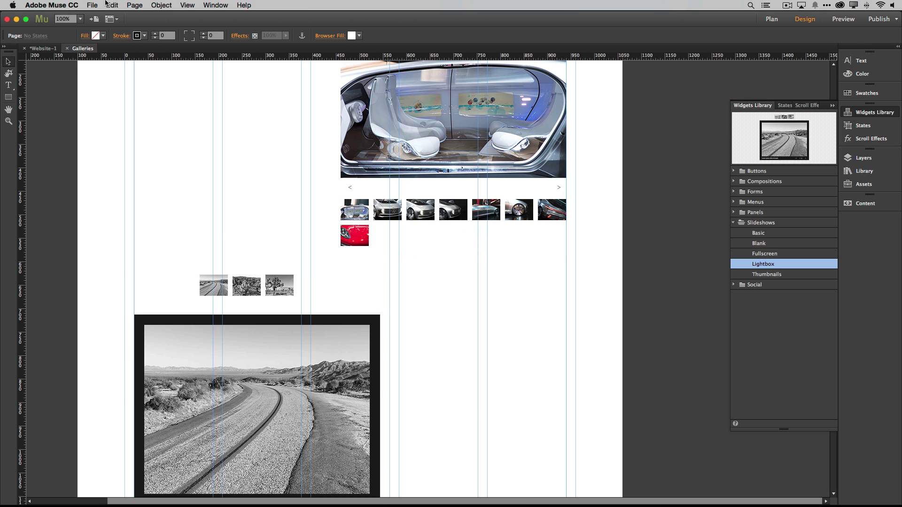
# Preview the Galleries page in the browser, open the lightbox from its second thumbnail, and step forward and back through the images
pyautogui.click(92, 5)
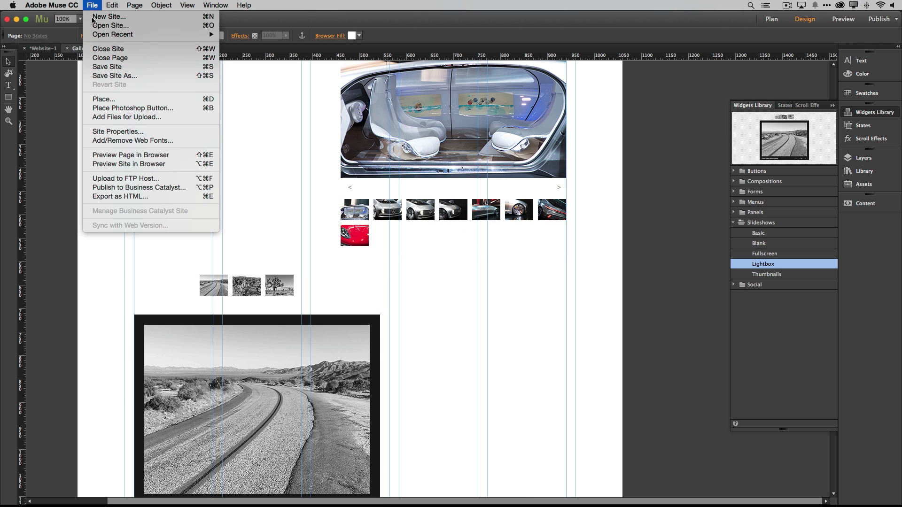
pyautogui.click(114, 156)
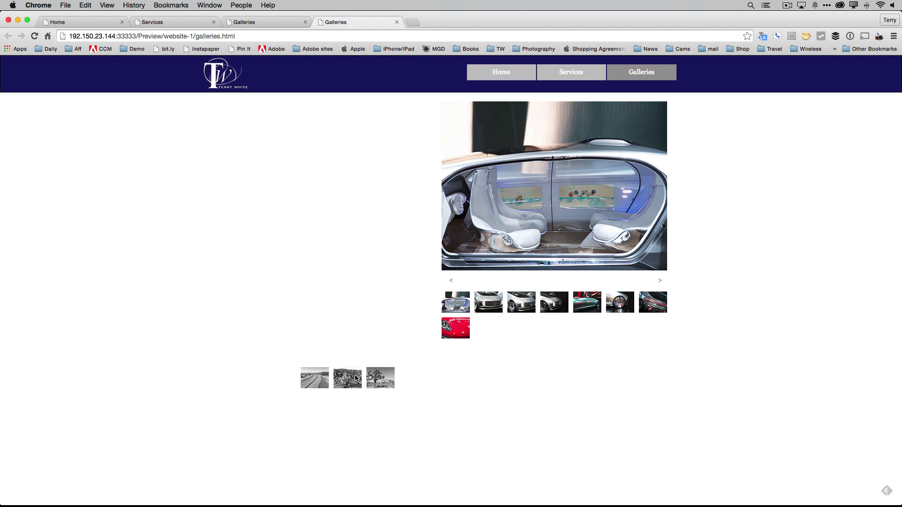
pyautogui.click(341, 381)
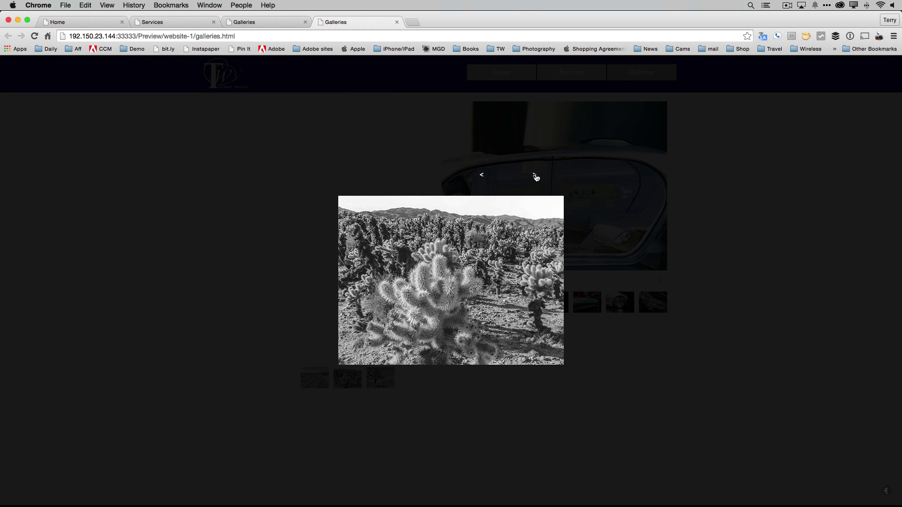
pyautogui.click(535, 177)
pyautogui.click(535, 177)
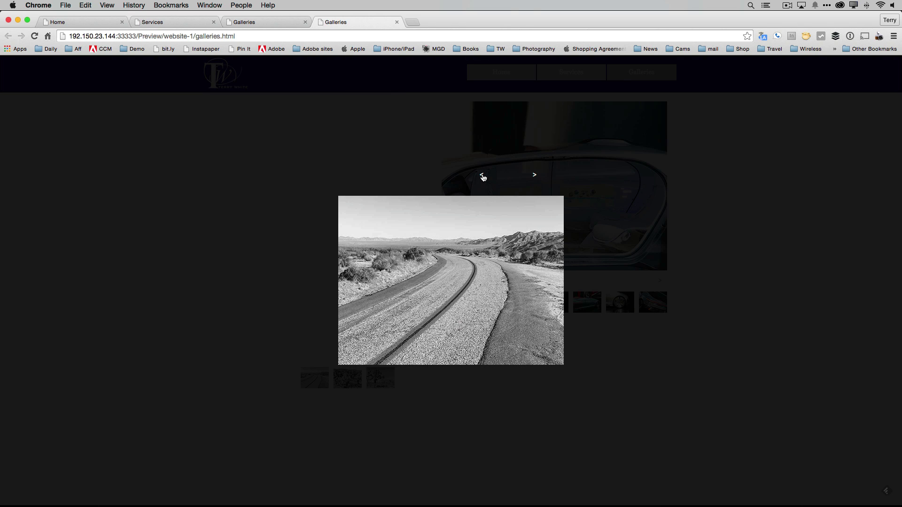
pyautogui.click(483, 177)
pyautogui.click(483, 176)
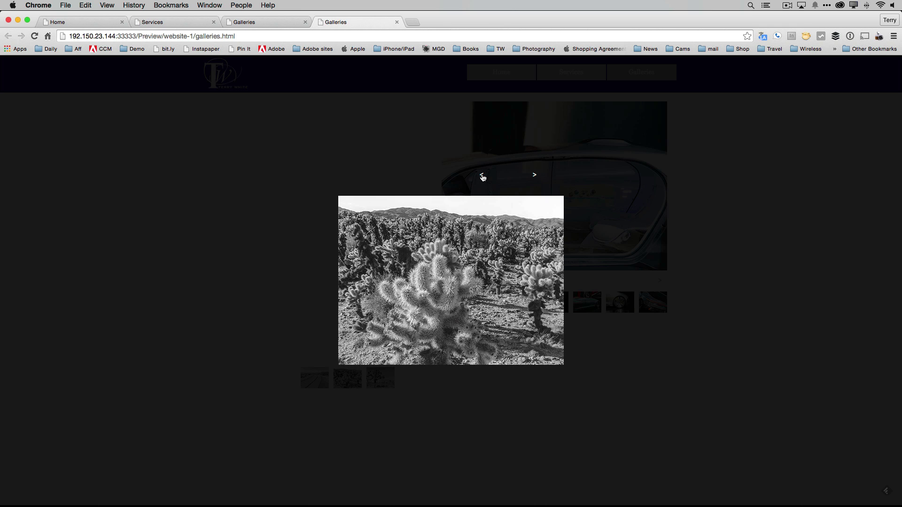
# Close the lightbox, check the previewed Galleries page from top to bottom, and switch back to Adobe Muse
pyautogui.moveTo(559, 260)
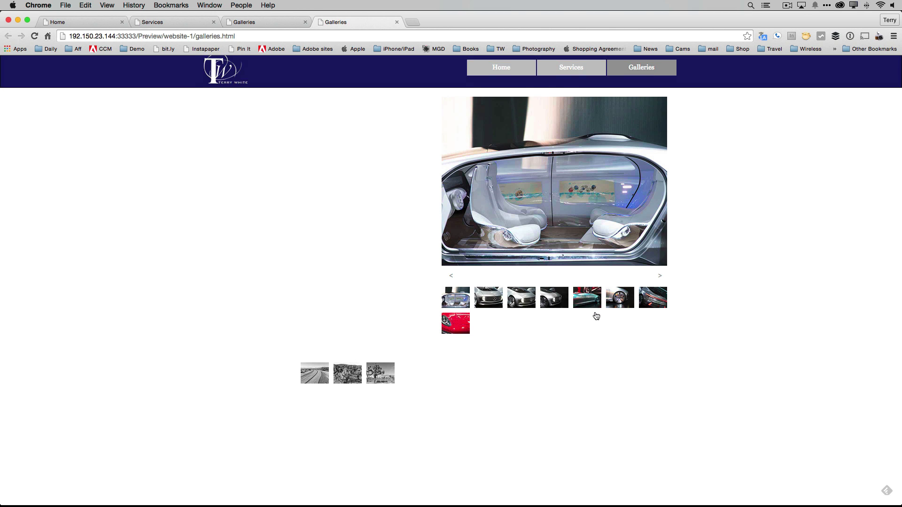
pyautogui.scroll(-3, 595, 312)
pyautogui.scroll(3, 592, 296)
pyautogui.press('super+Tab')
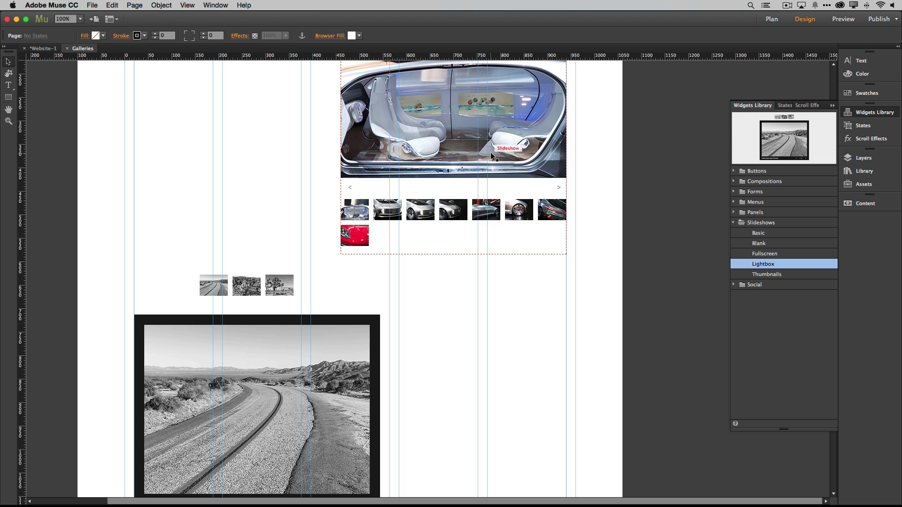
# Open the car slideshow's options and review its transition, layout, parts and editing settings
pyautogui.scroll(3, 491, 153)
pyautogui.click(564, 128)
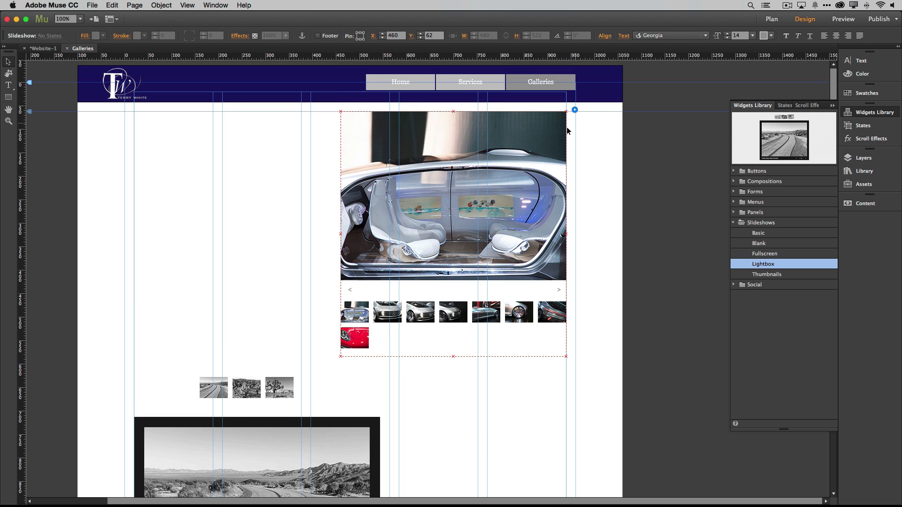
pyautogui.click(575, 110)
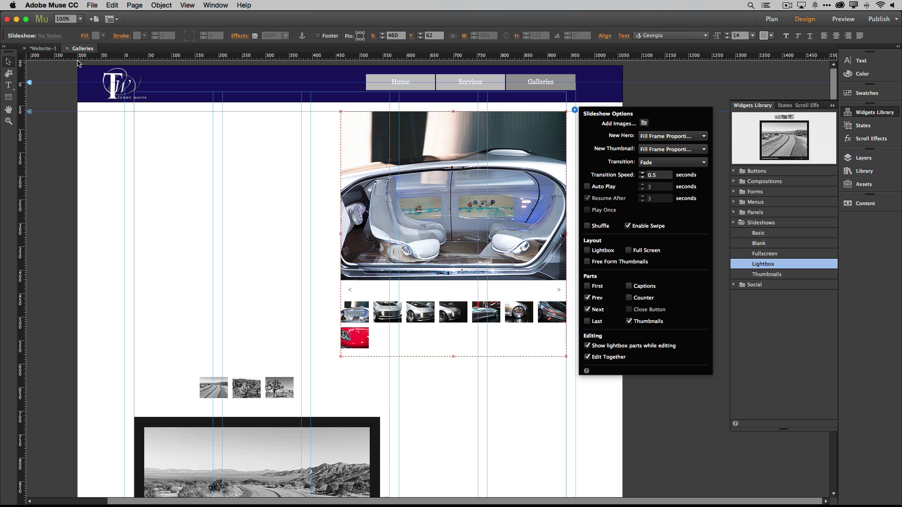
# Close the Galleries page and select the Home page in the site plan
pyautogui.click(67, 48)
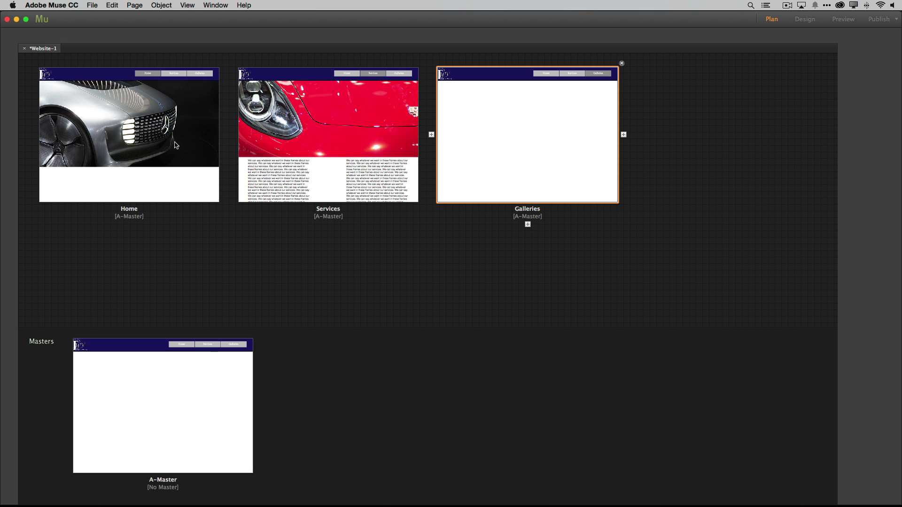
pyautogui.click(136, 112)
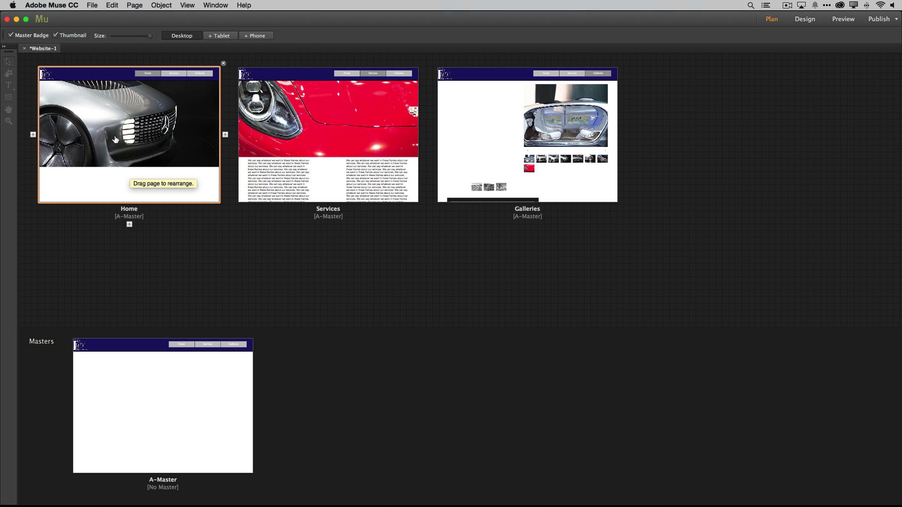